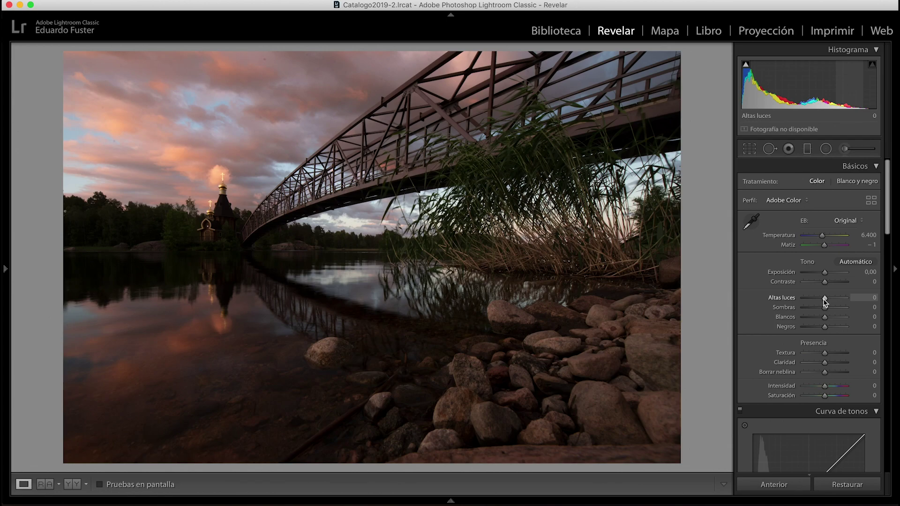
- Set the photo's basic tones to highlights −72, shadows +56, whites +55 and blacks +23
mouse_move(823, 303)
left_mouse_down()
mouse_move(809, 306)
mouse_move(826, 317)
mouse_move(837, 308)
left_mouse_up()
left_click_drag(791, 89, 759, 89)
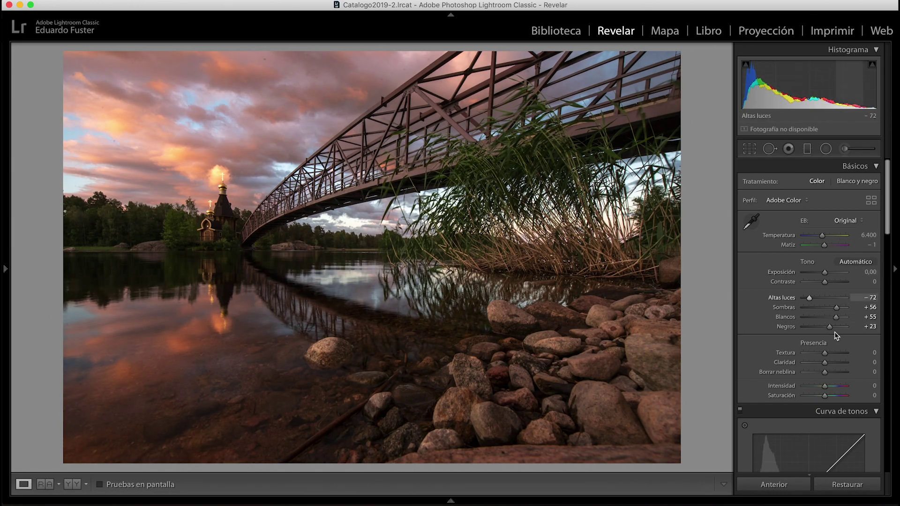
- Set the saturation to +10 and warm the white balance to a temperature of 6.934
left_click_drag(829, 398, 830, 398)
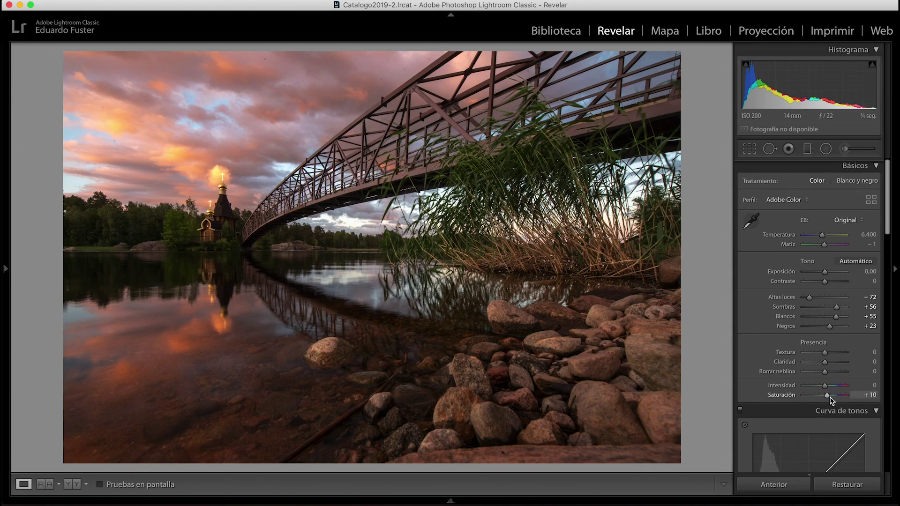
scroll(831, 399, "down", 3)
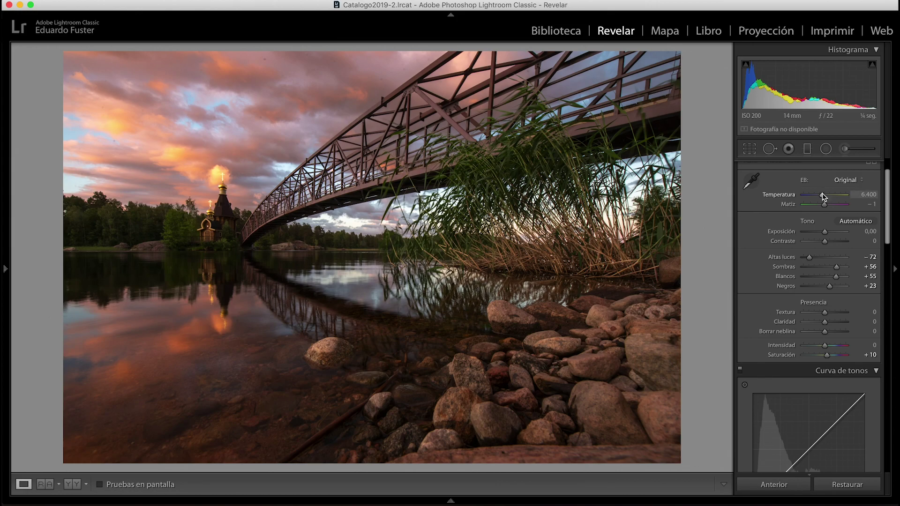
left_click_drag(823, 196, 826, 197)
- Lower the tone curve's lights (Claros) to −15 and set the point curve to medium contrast (Contraste medio)
scroll(816, 282, "down", 5)
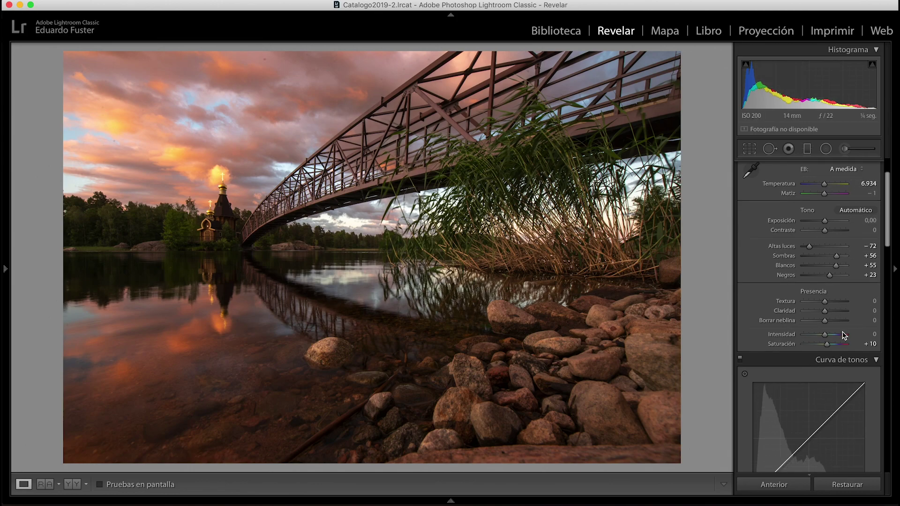
left_click_drag(809, 278, 809, 287)
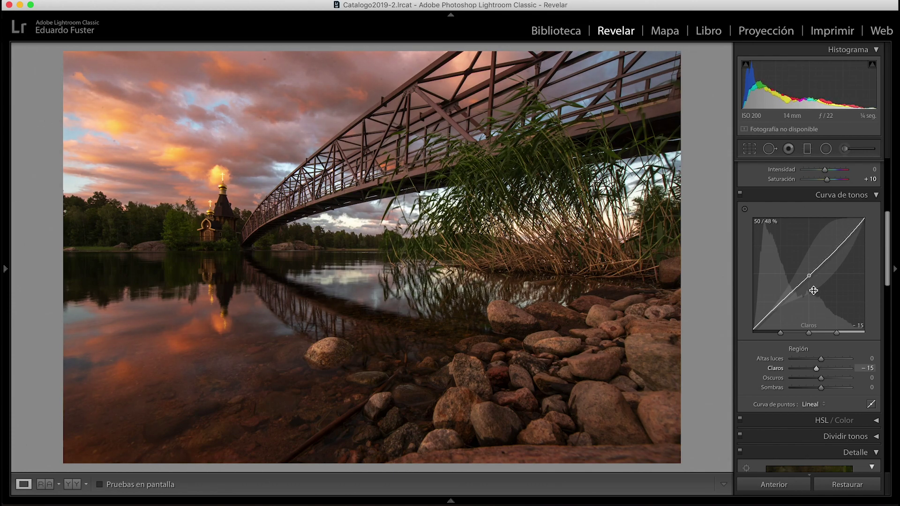
left_click(818, 404)
left_click(821, 411)
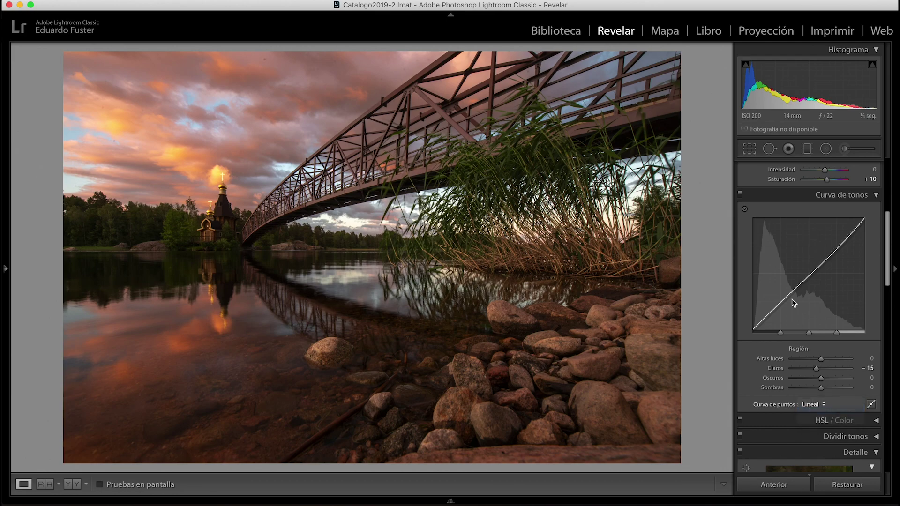
left_click_drag(787, 299, 788, 299)
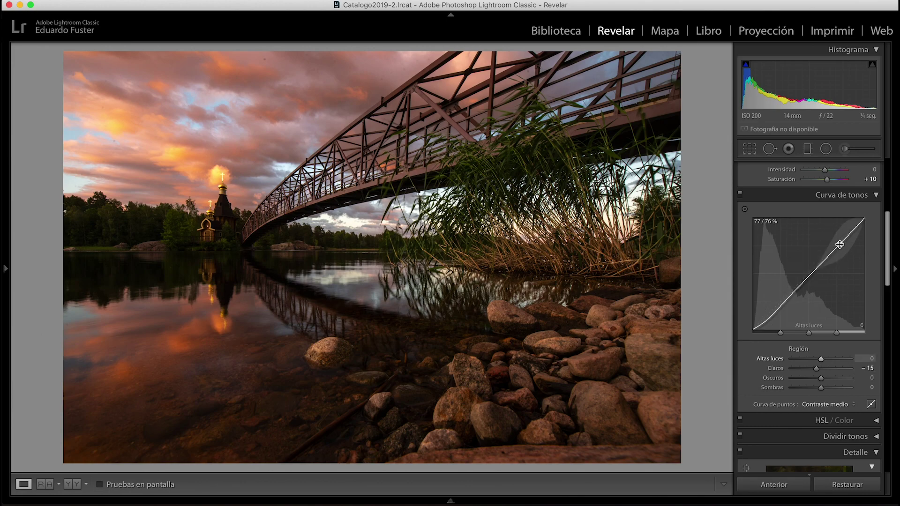
- Adjust the highlights region of the tone curve to +18, undoing the excessive +100 attempt
left_click_drag(839, 244, 839, 230)
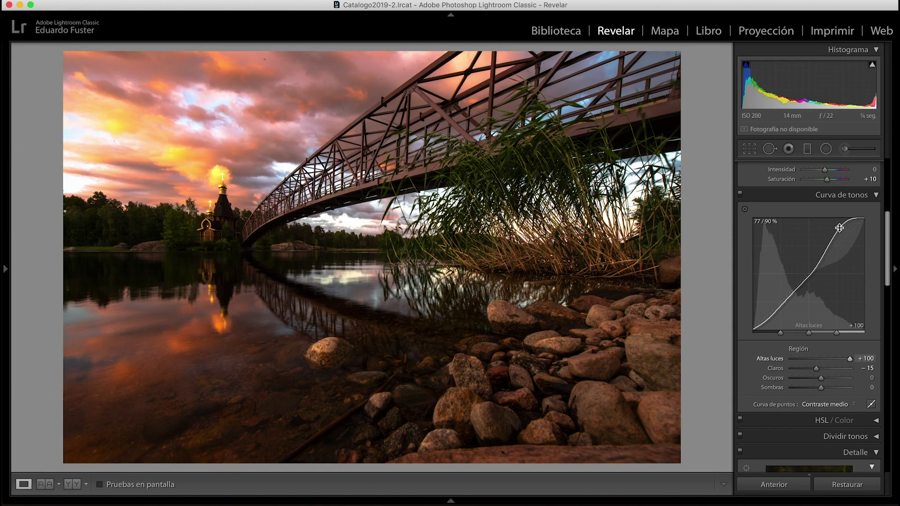
key("super+z")
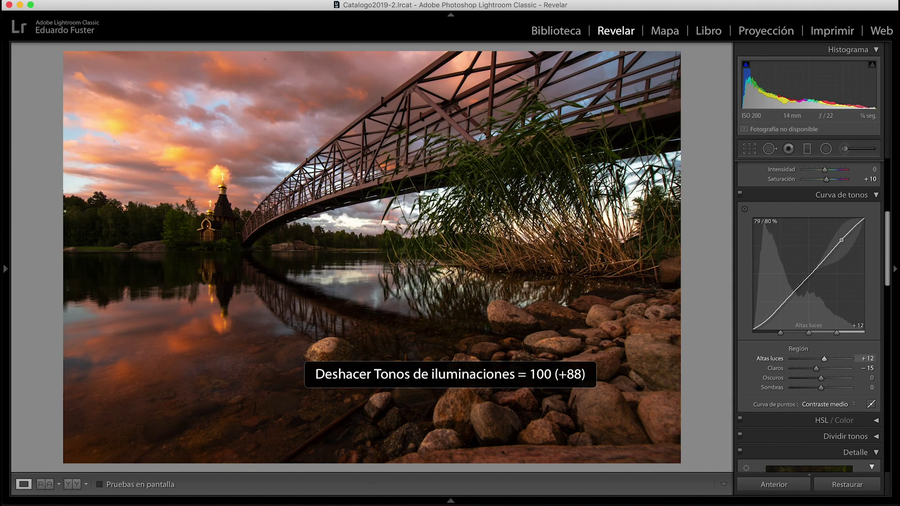
left_click_drag(841, 239, 842, 238)
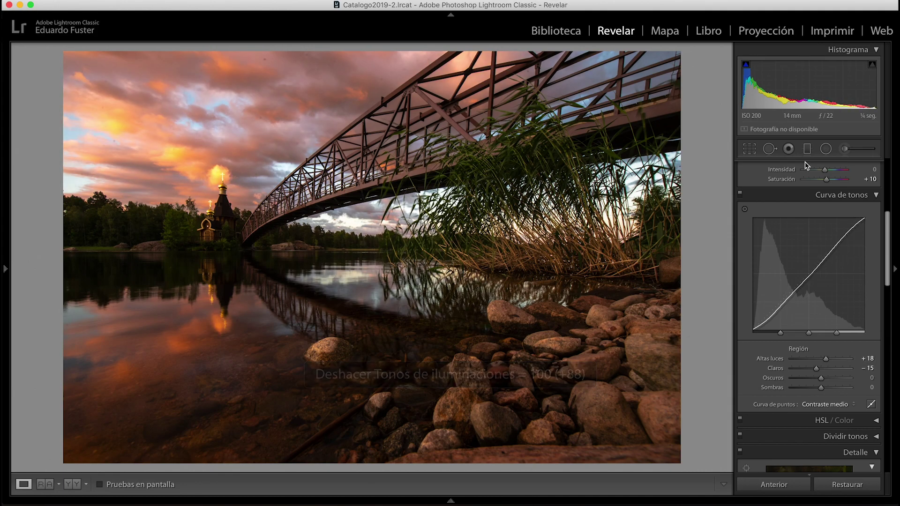
- Refine the basic settings to blacks +34, tint +2, temperature 6.843 and shadows +93
left_click_drag(750, 92, 751, 92)
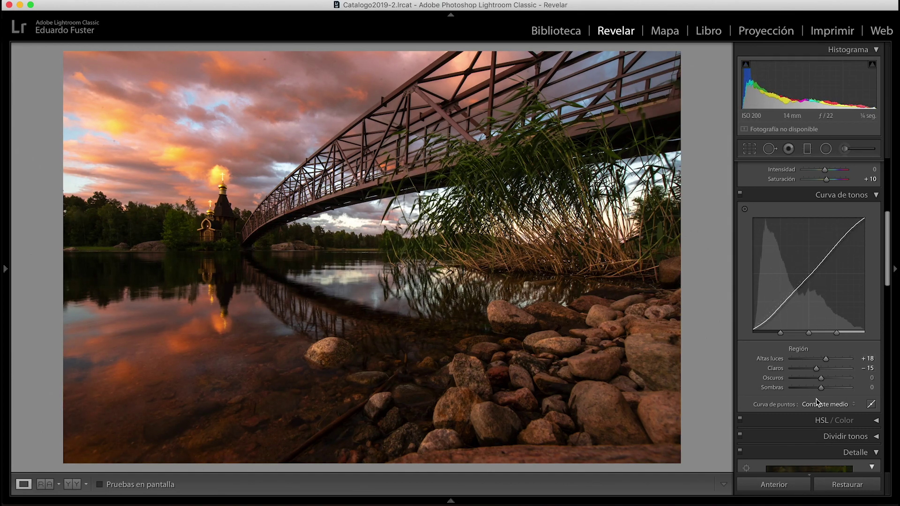
scroll(816, 403, "up", 5)
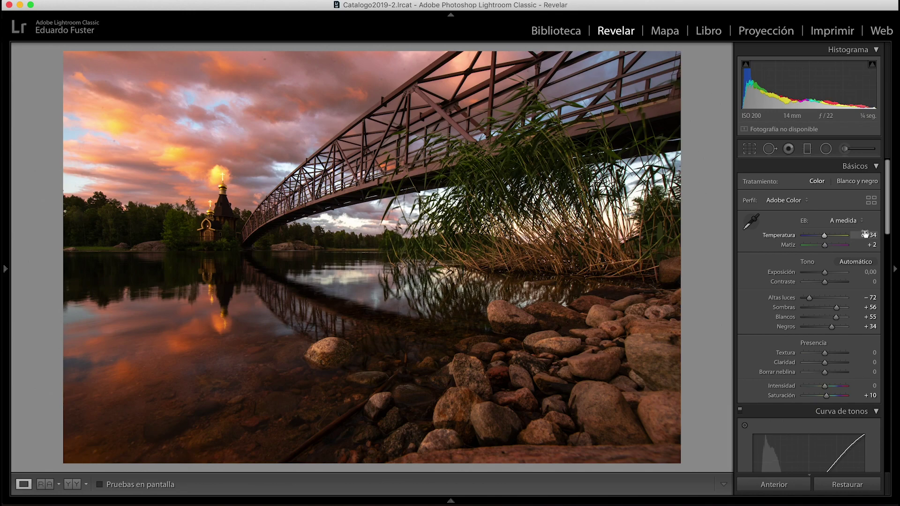
left_click_drag(865, 236, 868, 235)
left_click_drag(866, 238, 864, 238)
left_click_drag(868, 307, 871, 307)
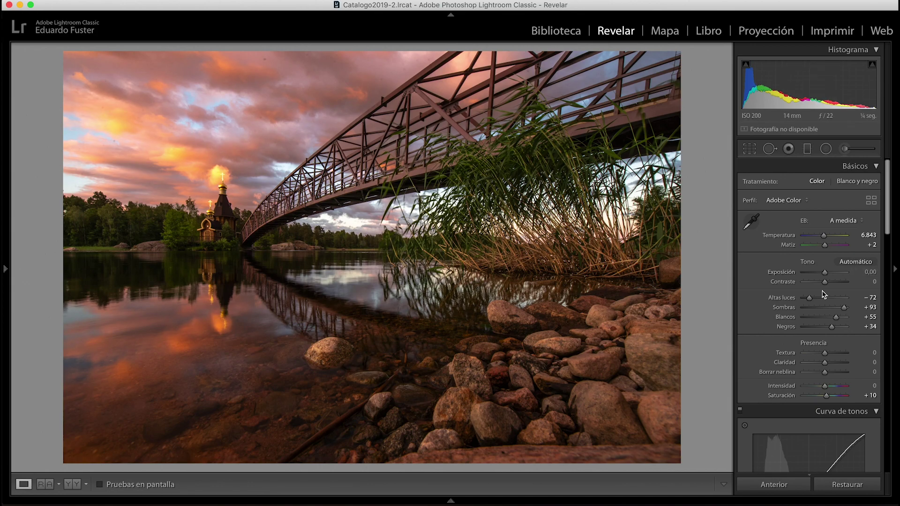
- Set the sharpening amount to 67 with masking 7, and the luminance noise reduction to 9
scroll(829, 343, "down", 10)
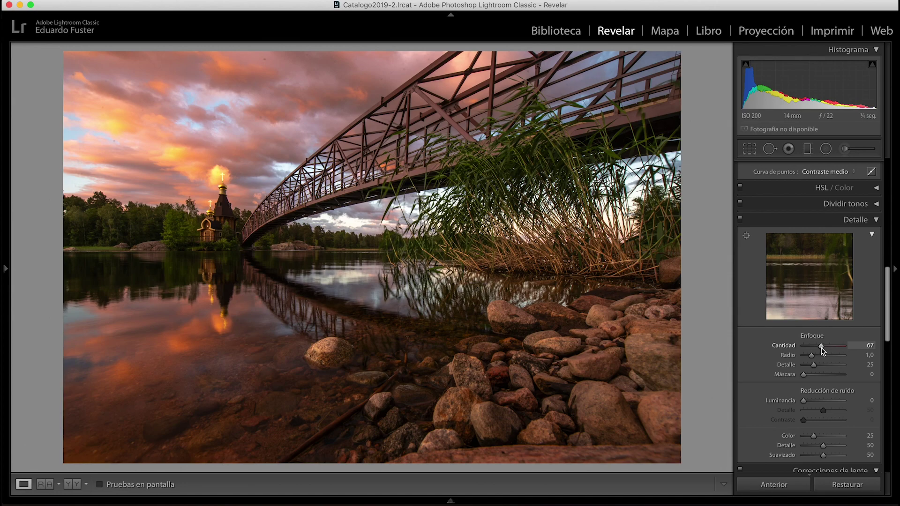
left_click_drag(804, 401, 806, 374)
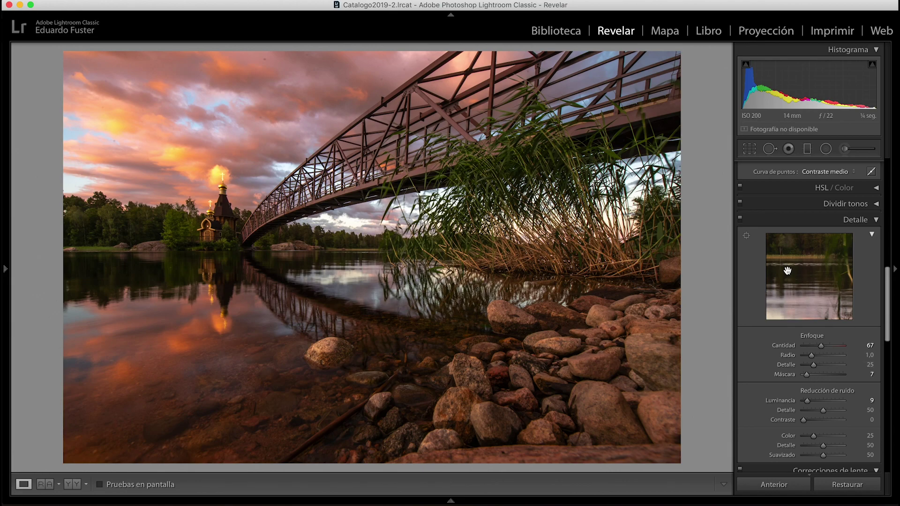
scroll(818, 268, "up", 1)
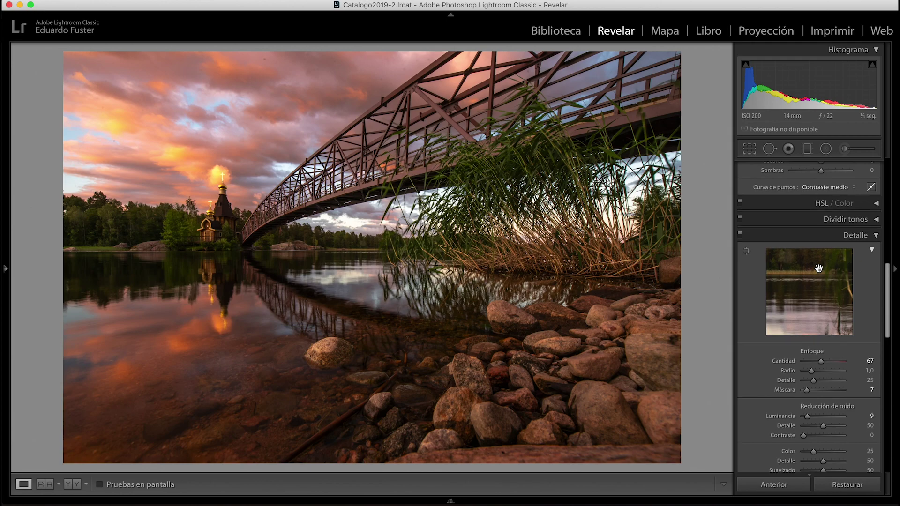
- Enable chromatic aberration removal and lens profile corrections for the photo
scroll(868, 359, "down", 6)
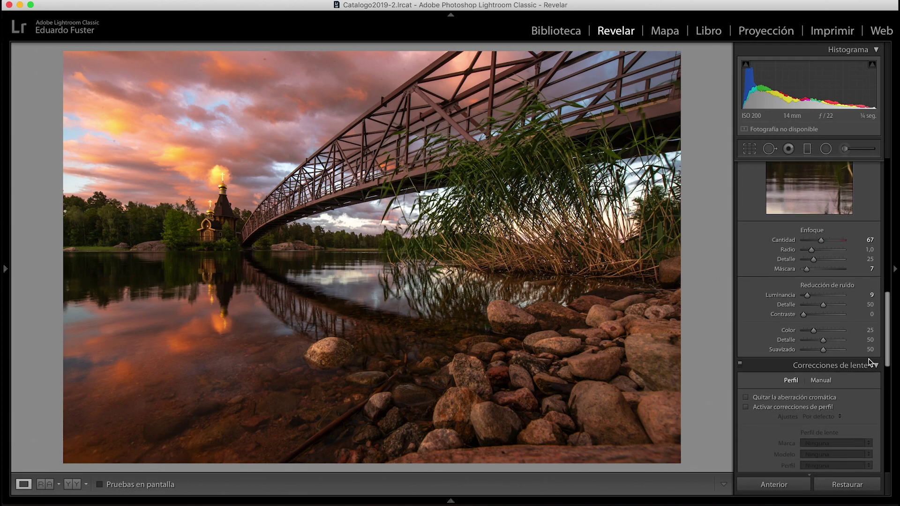
scroll(869, 361, "down", 2)
left_click(811, 376)
left_click(803, 387)
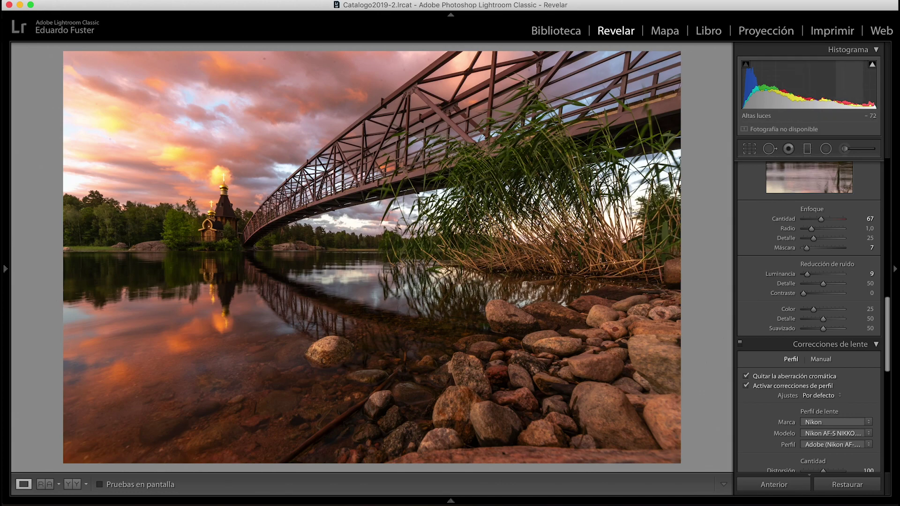
- Lower the basic highlights to −100 and the exposure to −0,04
left_click_drag(852, 91, 839, 91)
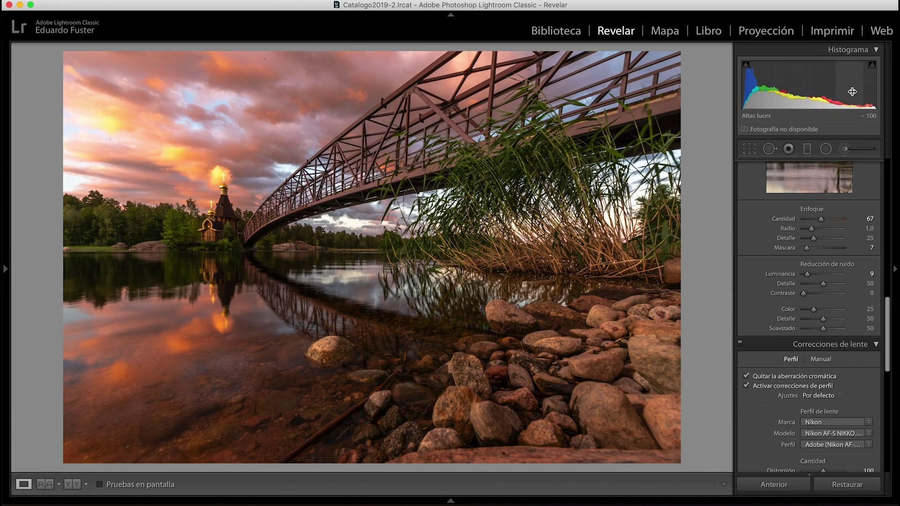
left_click_drag(811, 90, 809, 90)
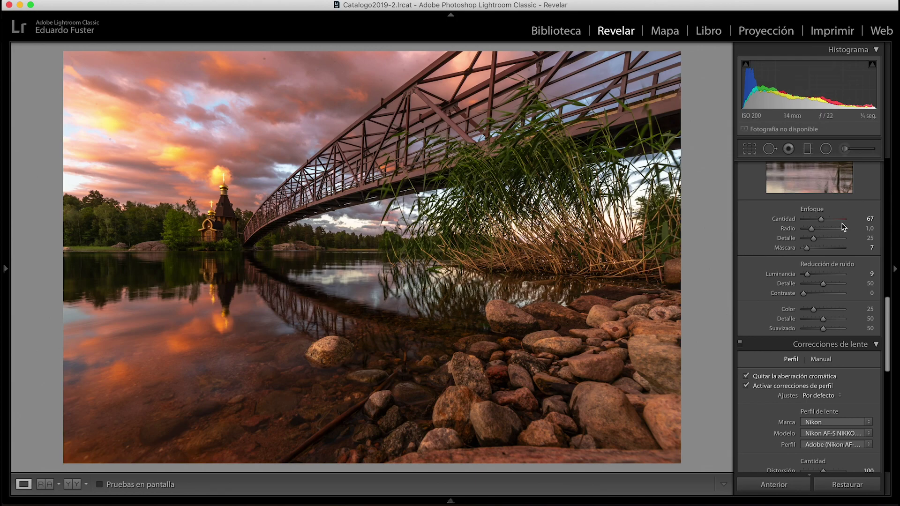
scroll(831, 343, "down", 10)
scroll(834, 343, "up", 3)
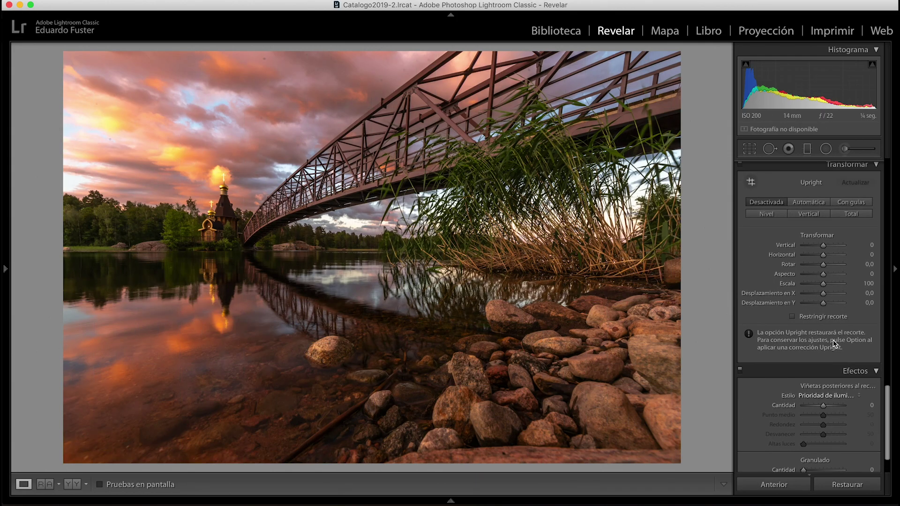
scroll(834, 343, "down", 3)
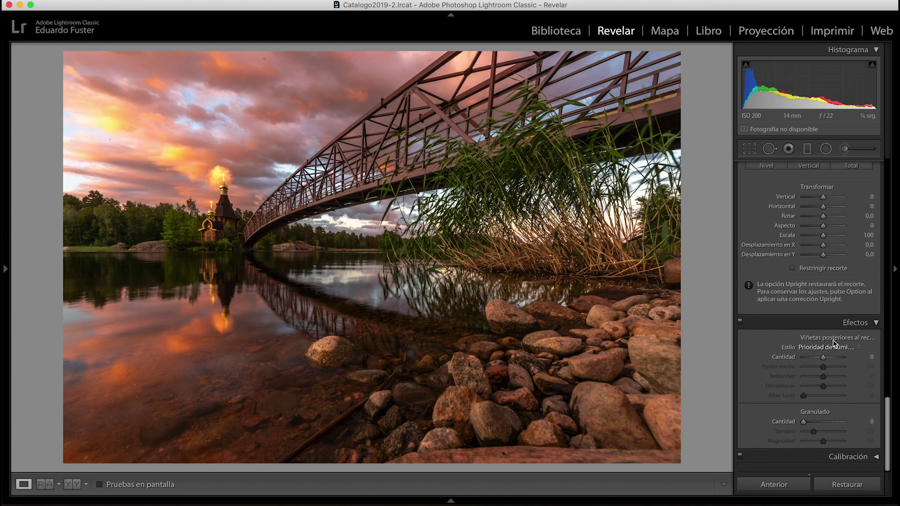
scroll(834, 343, "up", 5)
scroll(826, 343, "down", 5)
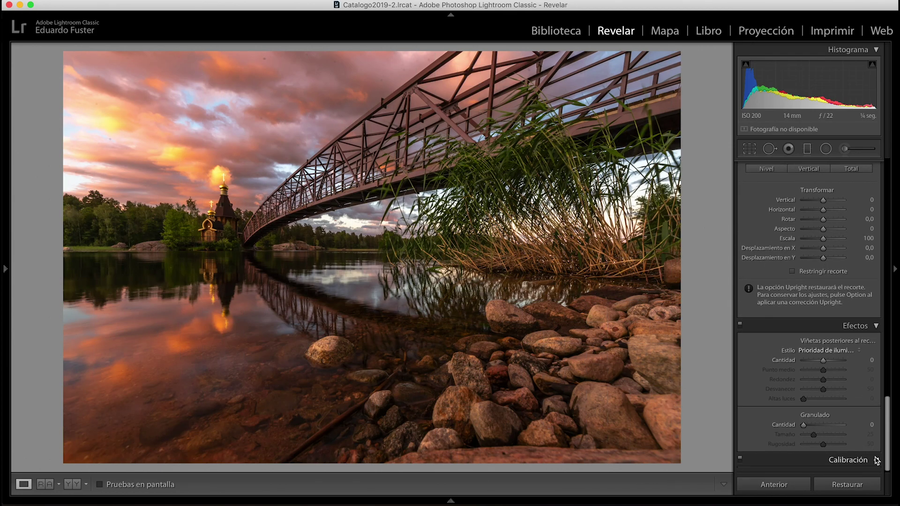
left_click(849, 457)
- Change the photo's color profile to Adobe Paisaje
scroll(844, 304, "up", 15)
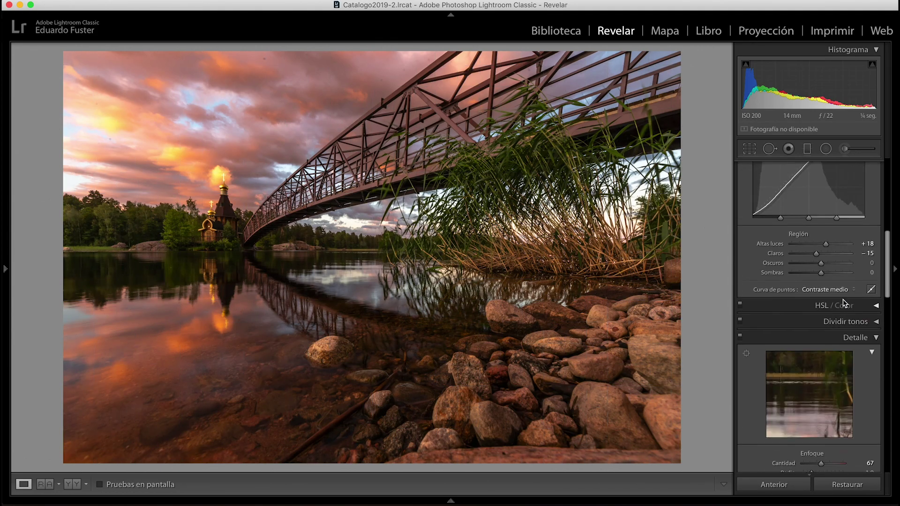
left_click(808, 200)
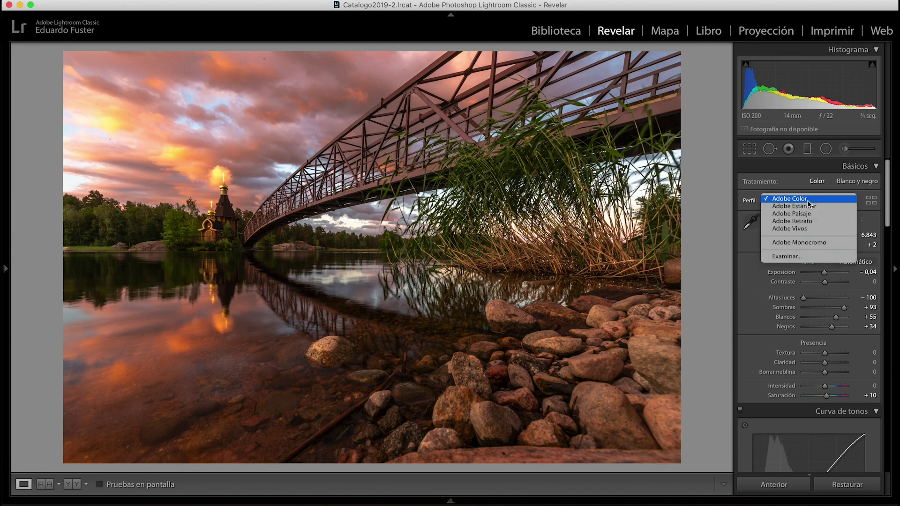
left_click(813, 214)
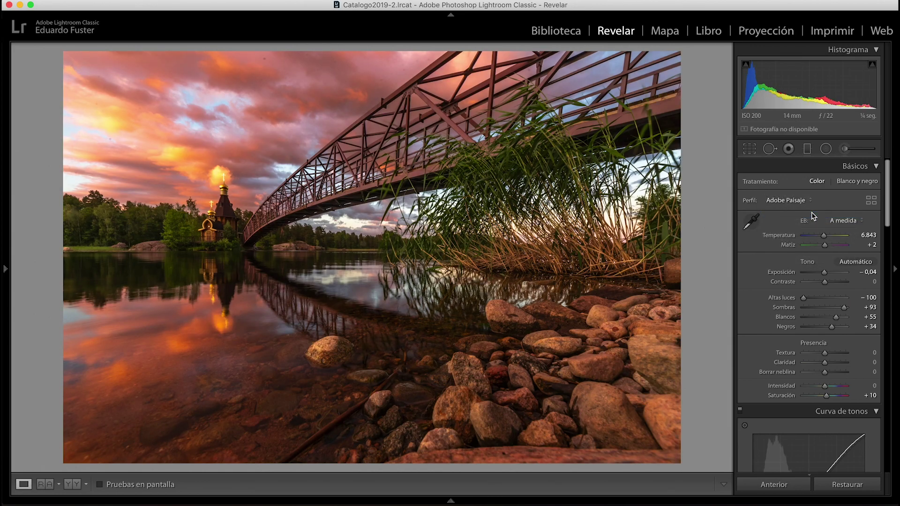
- Reset the saturation to 0, then set vibrance (Intensidad) +5, temperature 6.748, tint +4 and exposure −0,08
double_click(825, 397)
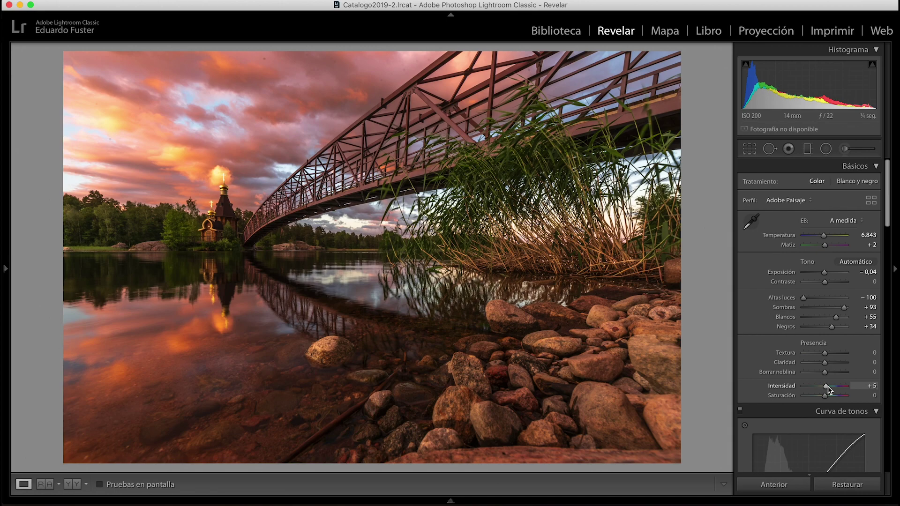
left_click_drag(858, 237, 870, 246)
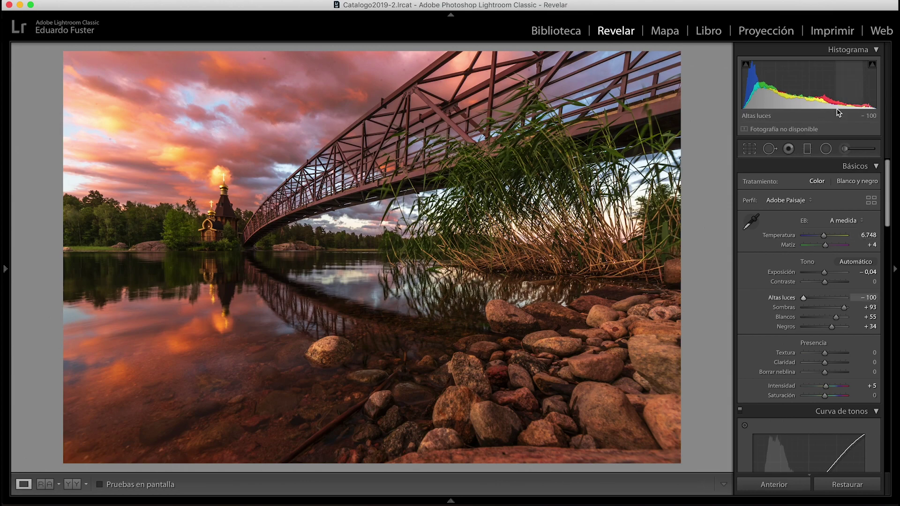
left_click_drag(866, 272, 864, 272)
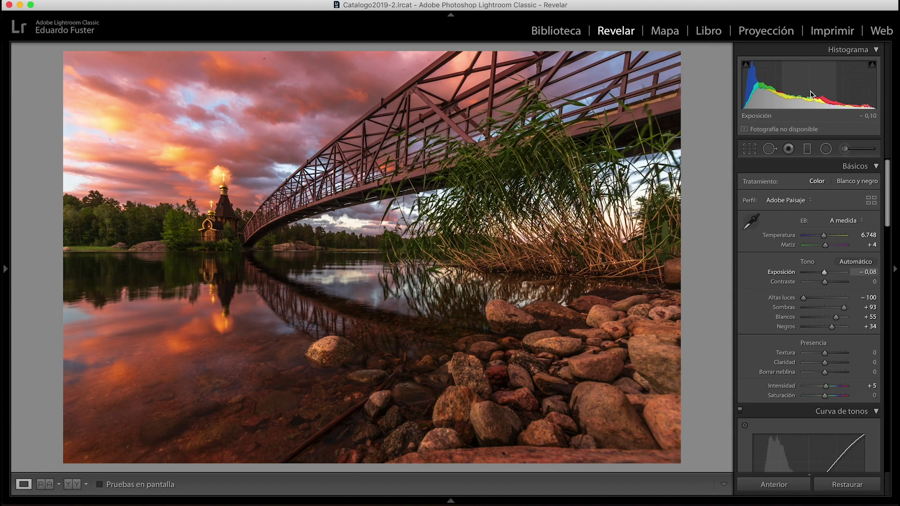
- Apply a graduated filter with the Graduated Filter preset over the sky, fading from the bridge down to the water, and close the filter
left_click(827, 151)
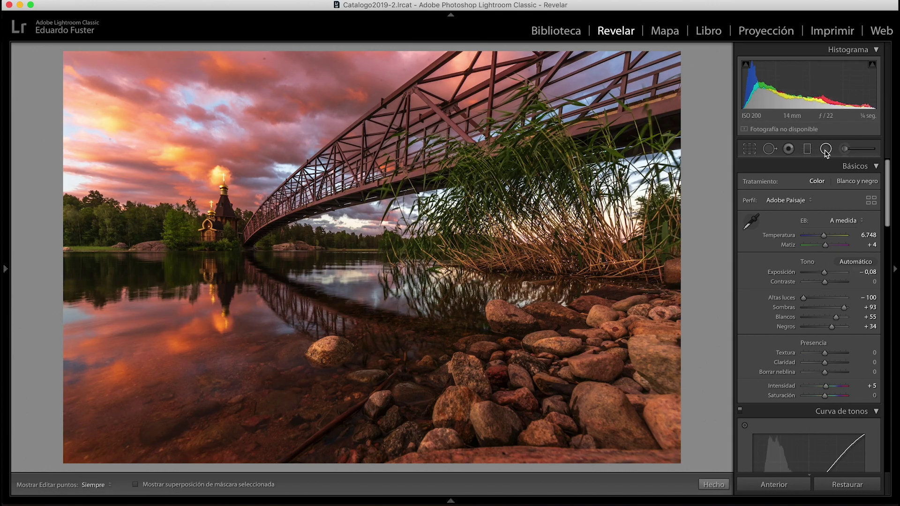
left_click(807, 150)
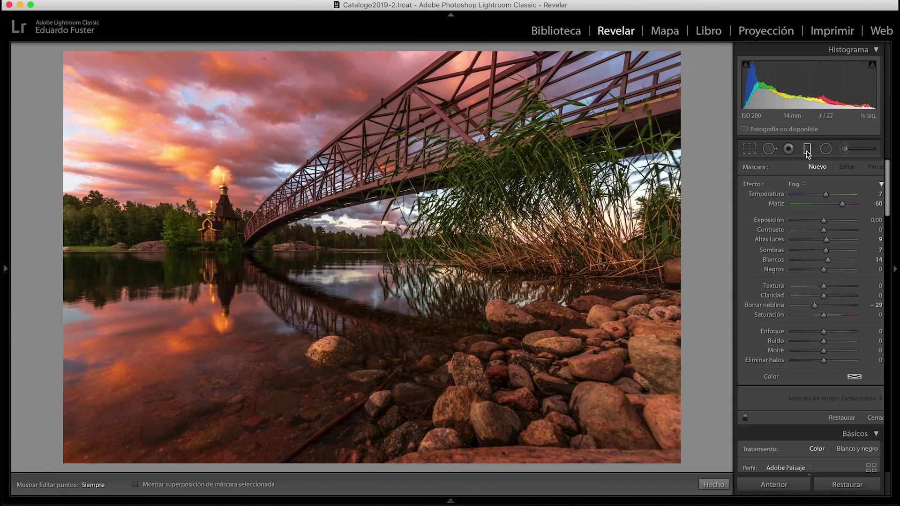
left_click(806, 188)
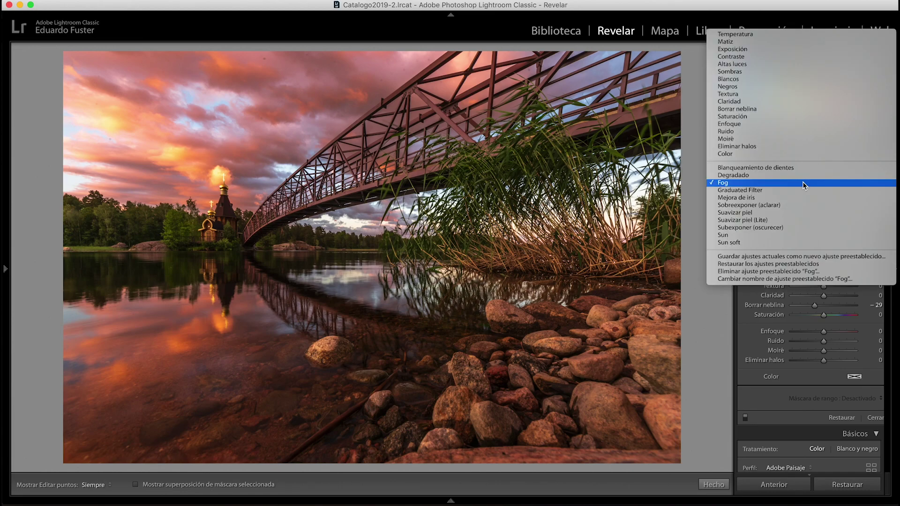
left_click(798, 190)
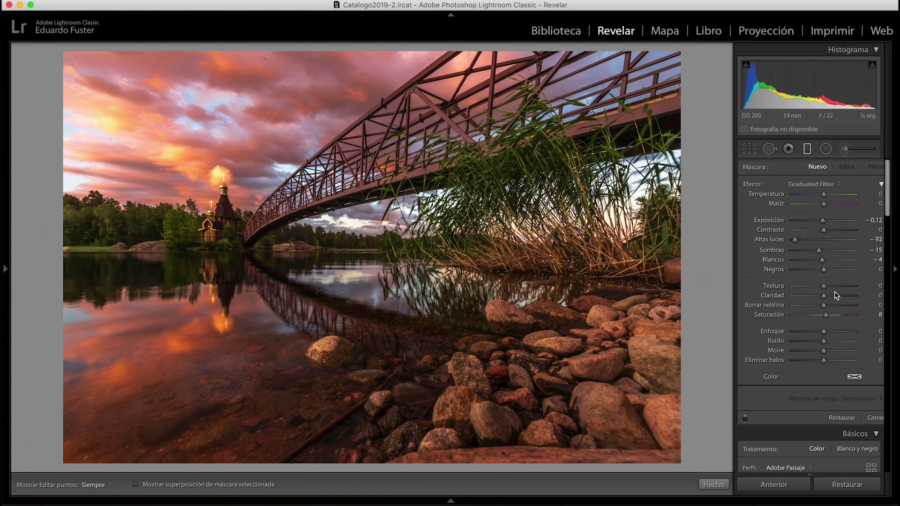
left_click_drag(388, 156, 380, 285)
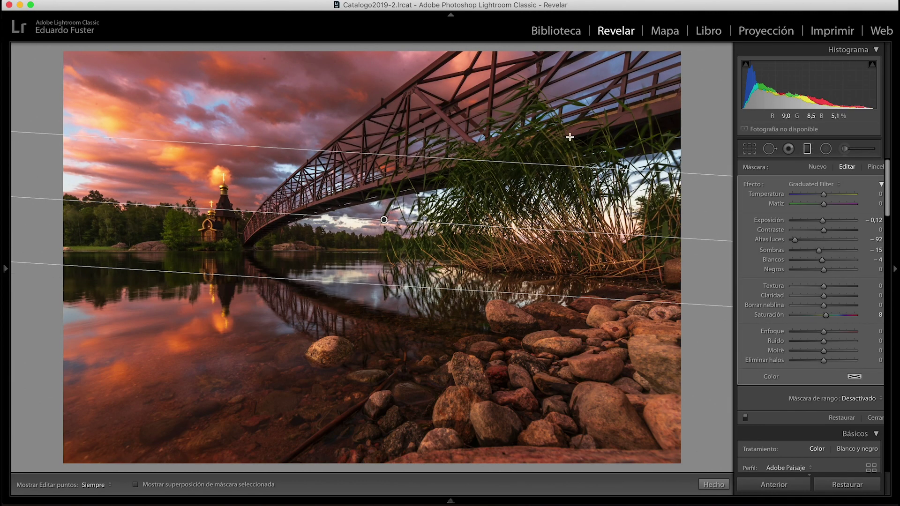
left_click(807, 149)
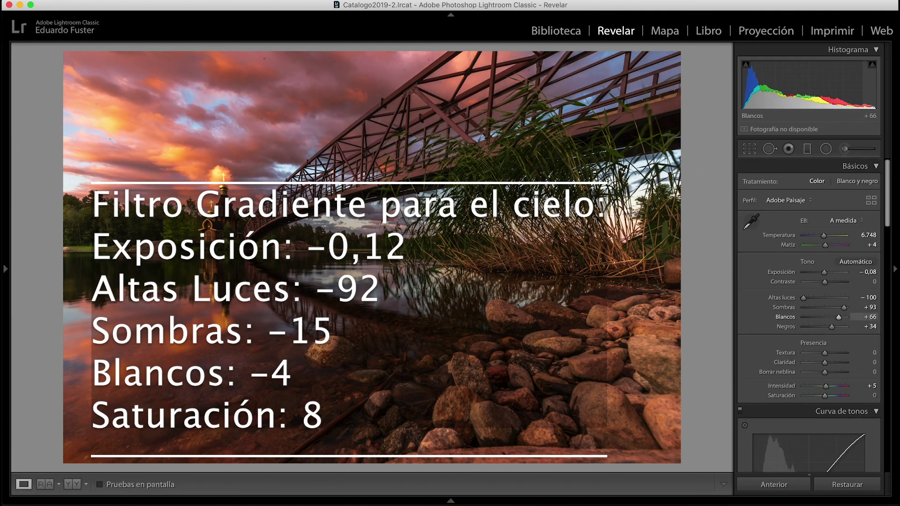
- Lower the photo's basic whites (Blancos) to +58
left_click_drag(873, 103, 863, 103)
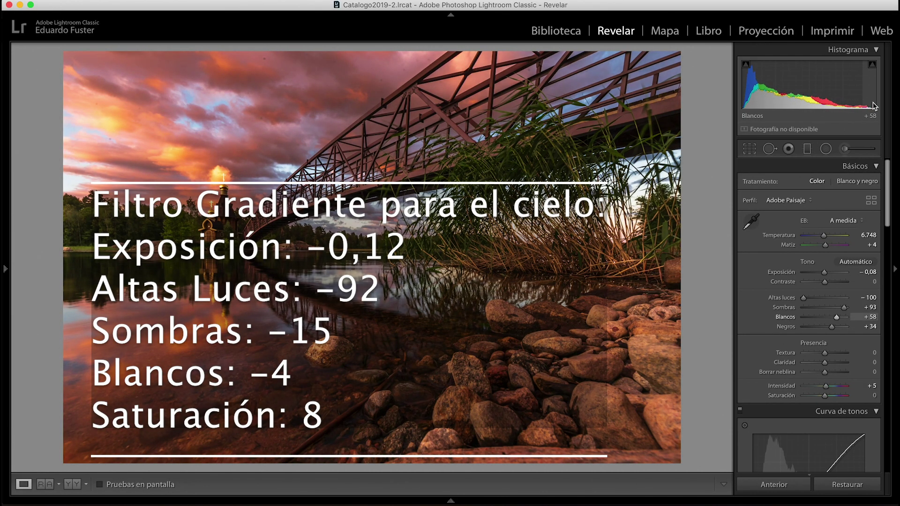
- Add an inverted radial filter with the Fog preset, centred at the church's waterline and flattened into a wide band along the far shore
left_click(827, 149)
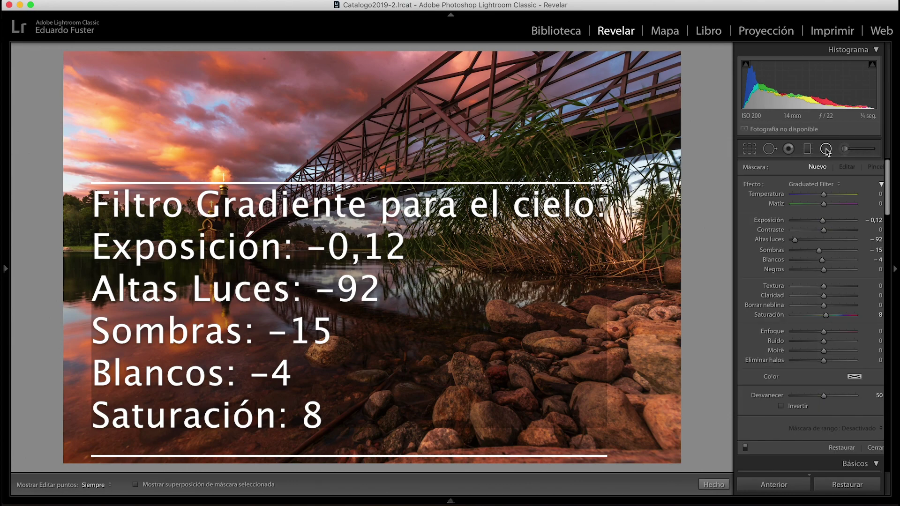
left_click(826, 186)
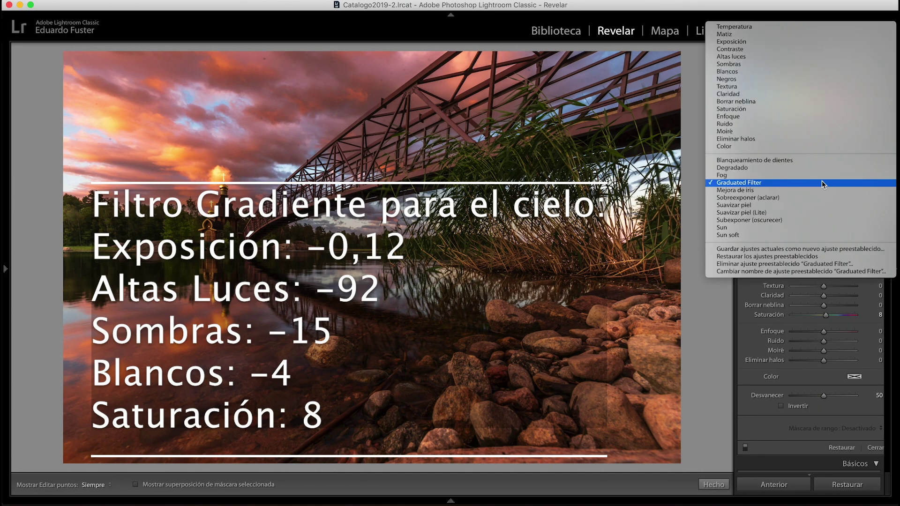
left_click(823, 176)
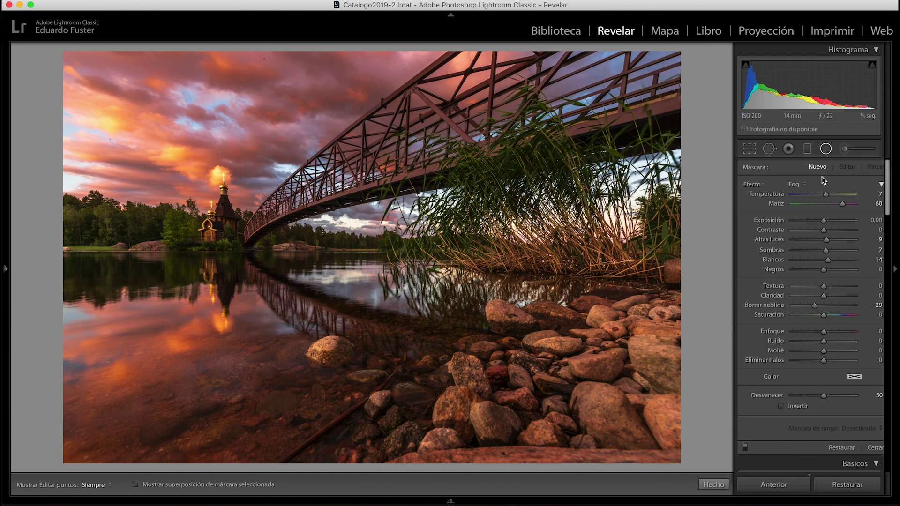
left_click_drag(62, 243, 458, 280)
left_click(797, 406)
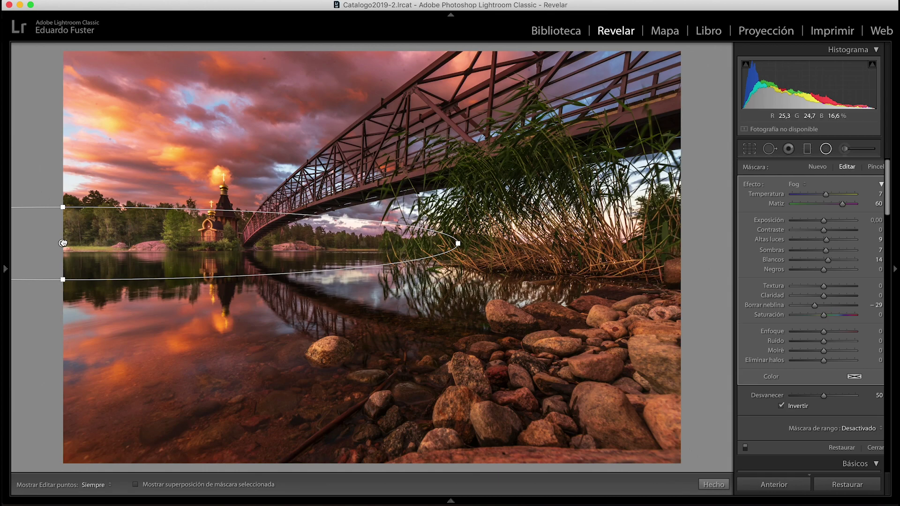
left_click_drag(62, 243, 235, 247)
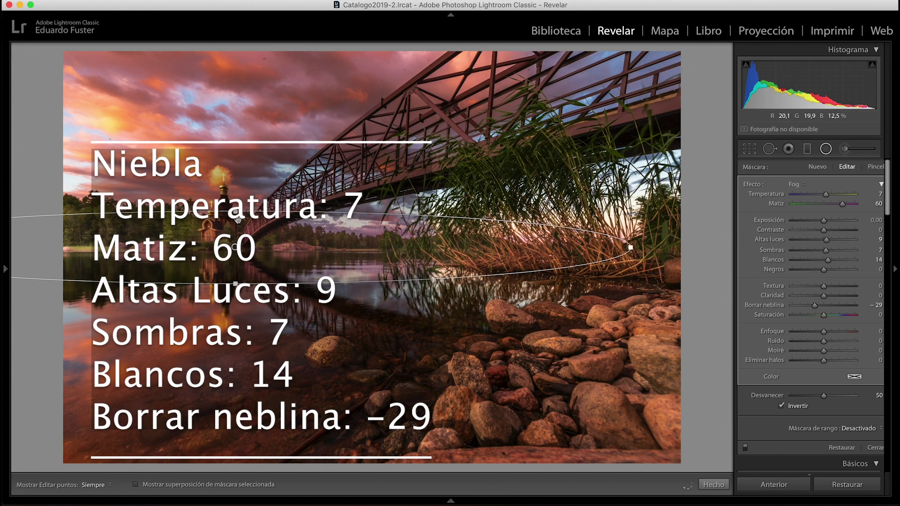
left_click_drag(235, 213, 236, 227)
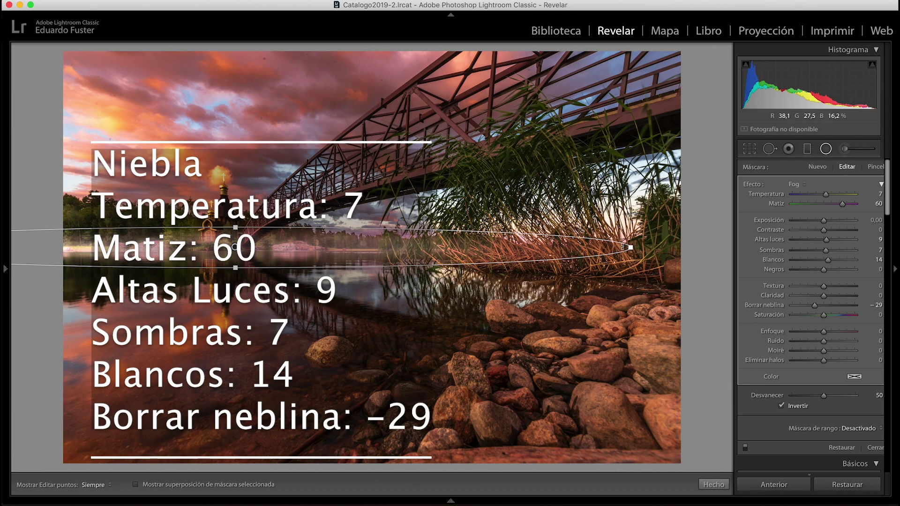
- Duplicate the Fog radial filter and make the copy narrower and thinner, ending at the reeds and hugging the far waterline
left_click_drag(629, 249, 471, 259)
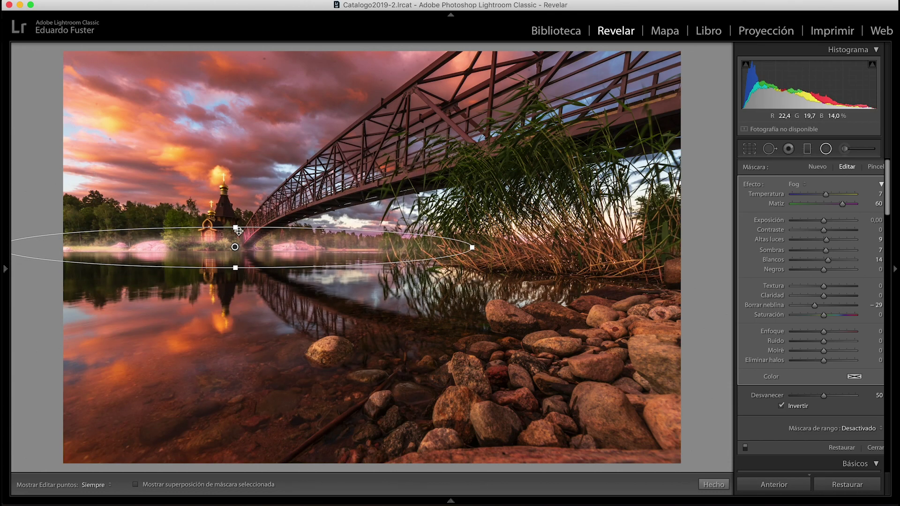
left_click_drag(237, 229, 234, 249)
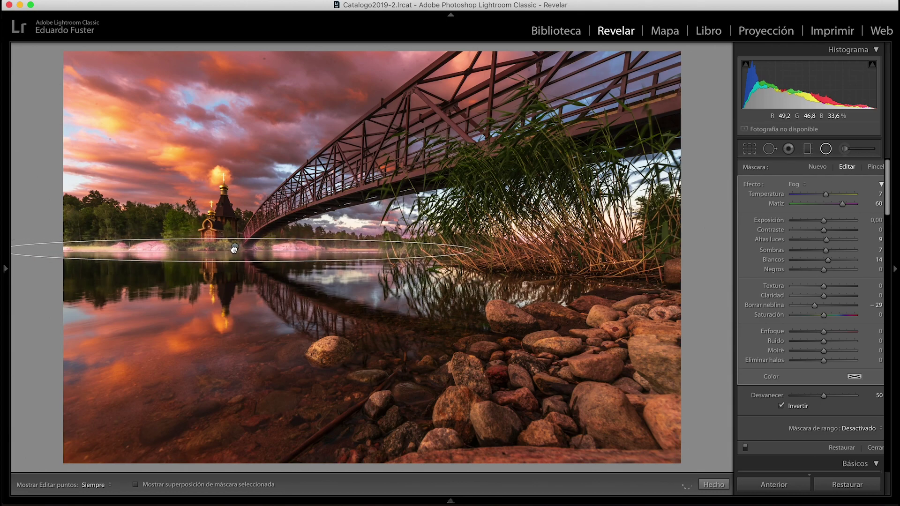
- Reduce the smaller Fog filter's amount (Cantidad) to 19 and nudge the filter slightly down on the waterline
left_click(882, 185)
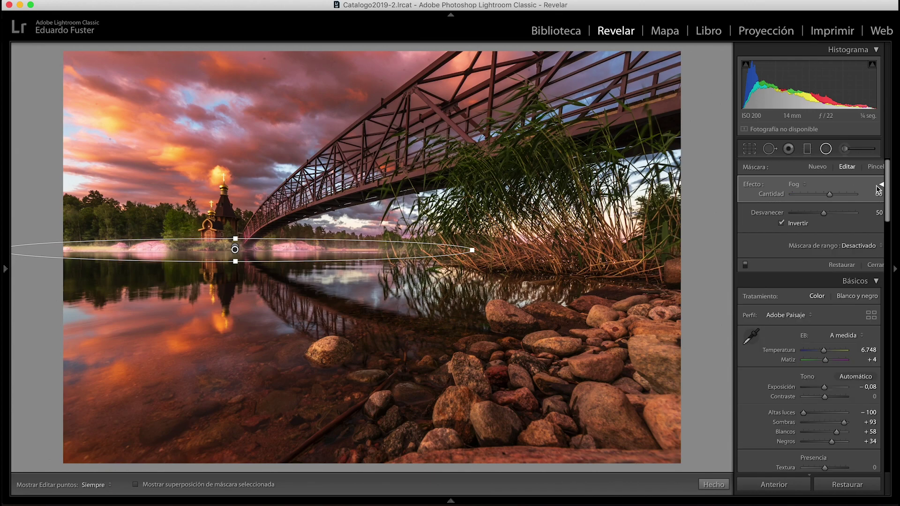
left_click_drag(830, 194, 811, 198)
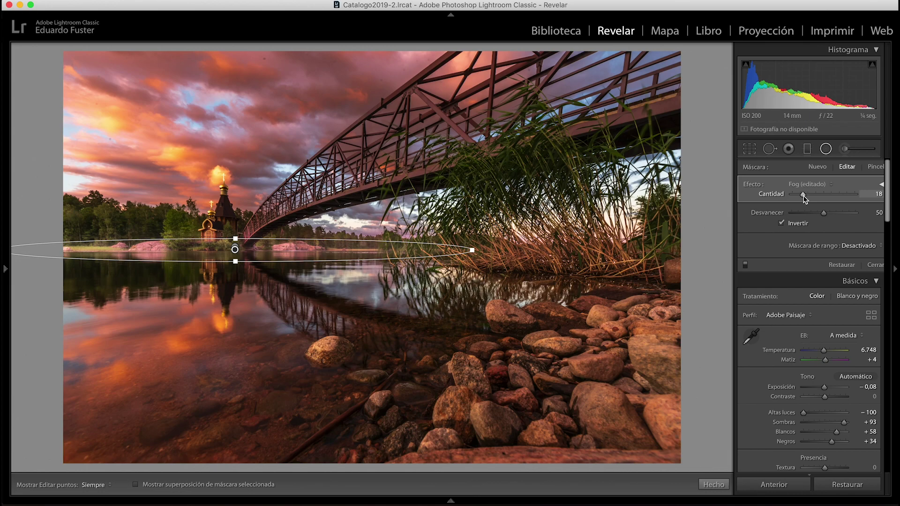
left_click(746, 266)
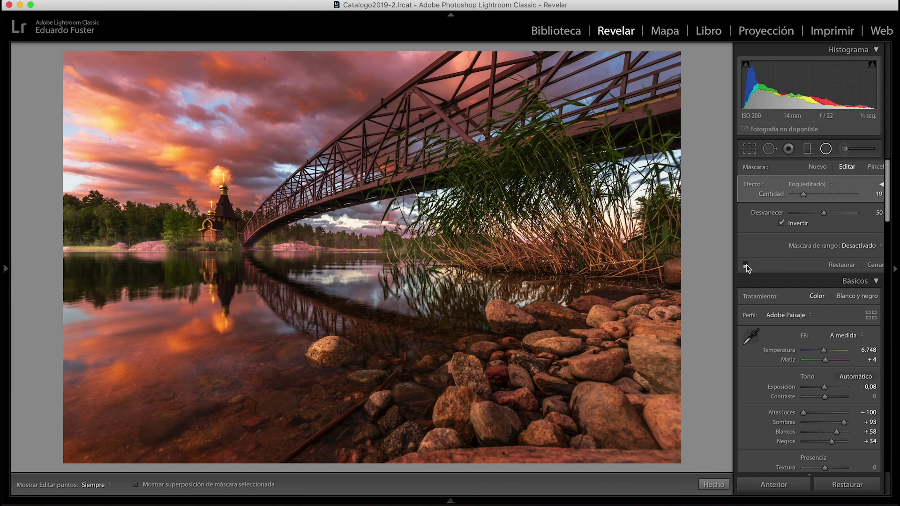
left_click(746, 265)
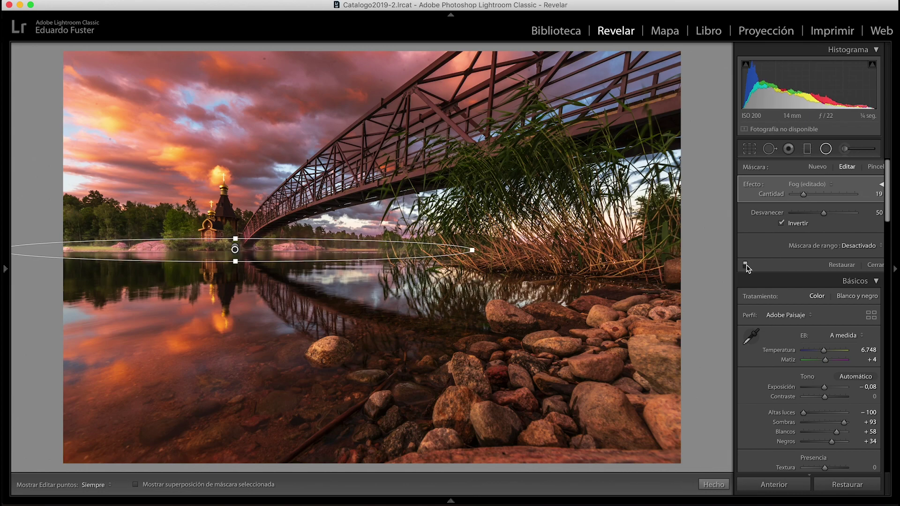
left_click(882, 185)
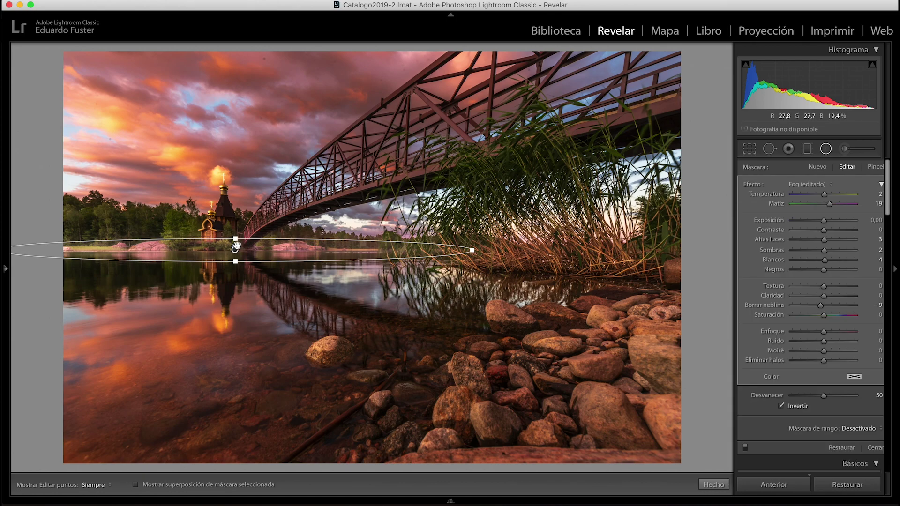
left_click_drag(236, 248, 235, 249)
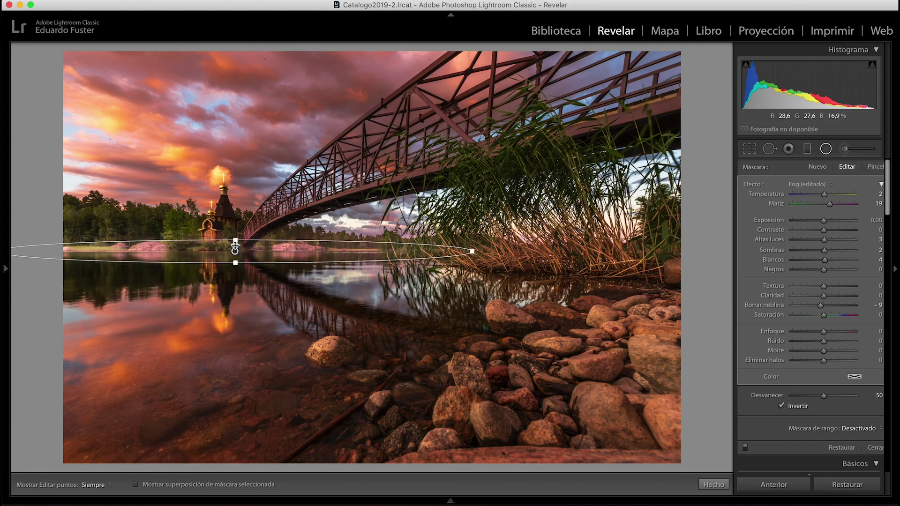
- Reduce the amount (Cantidad) of the larger Fog filter along the shore and close the radial filter
left_click(236, 246)
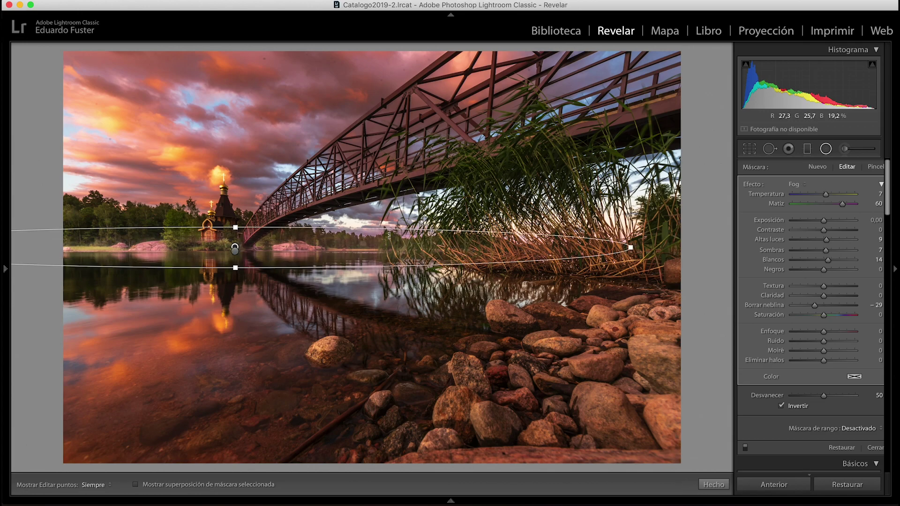
left_click(881, 184)
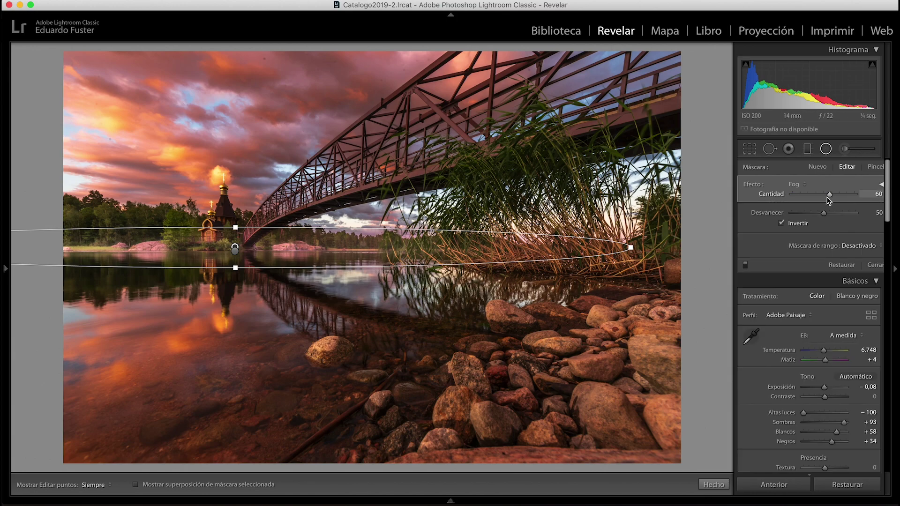
left_click(821, 195)
left_click_drag(820, 193, 817, 193)
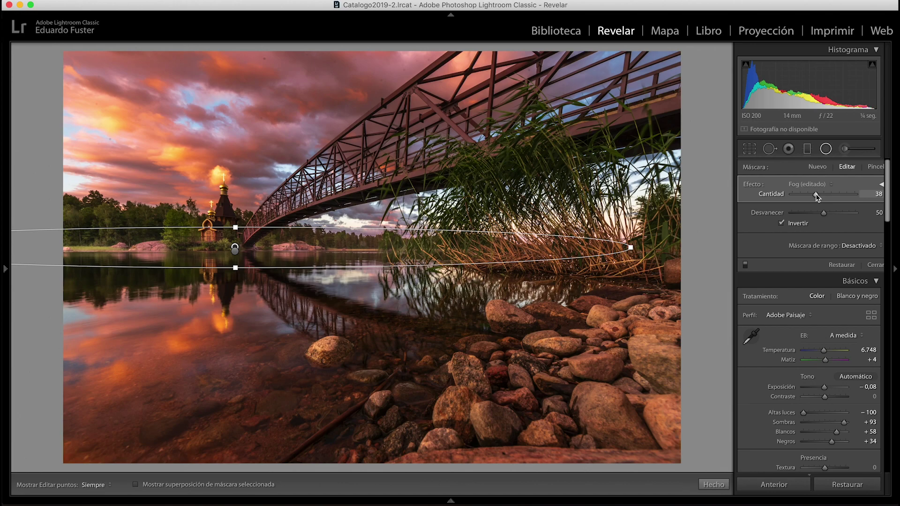
left_click_drag(818, 196, 818, 196)
left_click(827, 151)
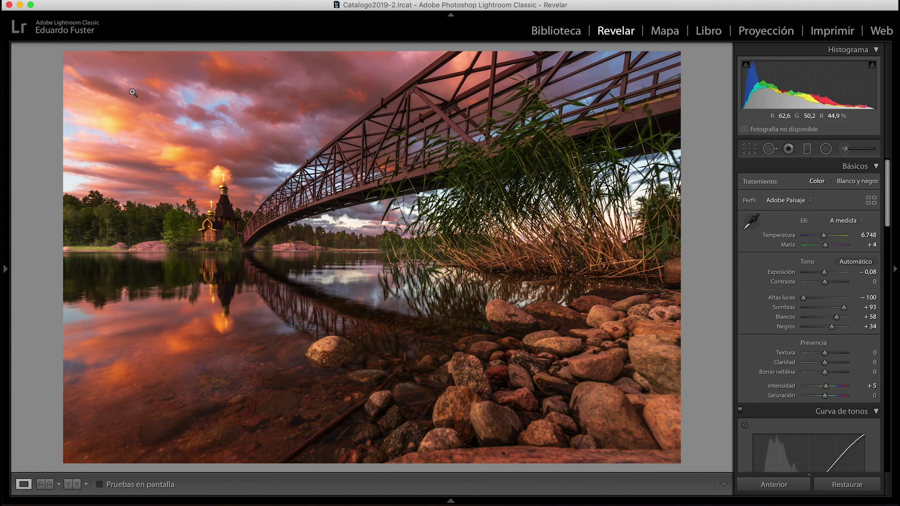
left_click(368, 2)
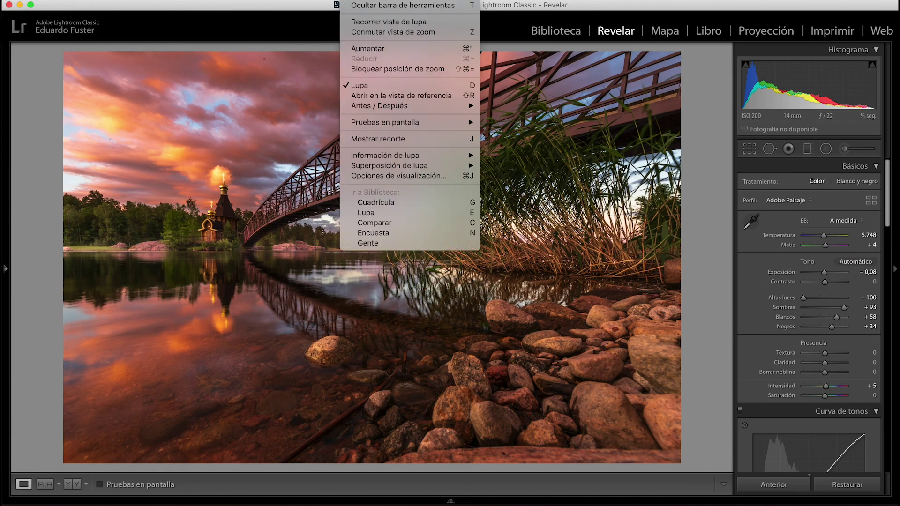
mouse_move(407, 124)
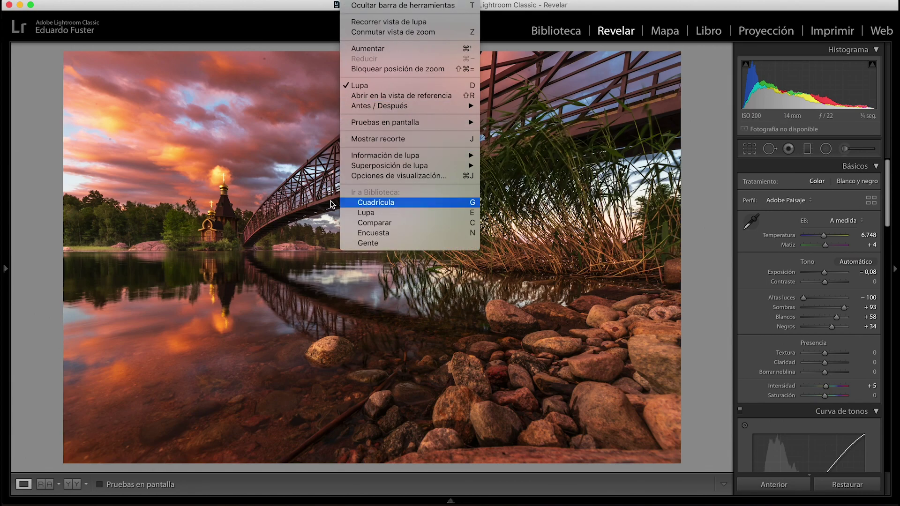
left_click(110, 164)
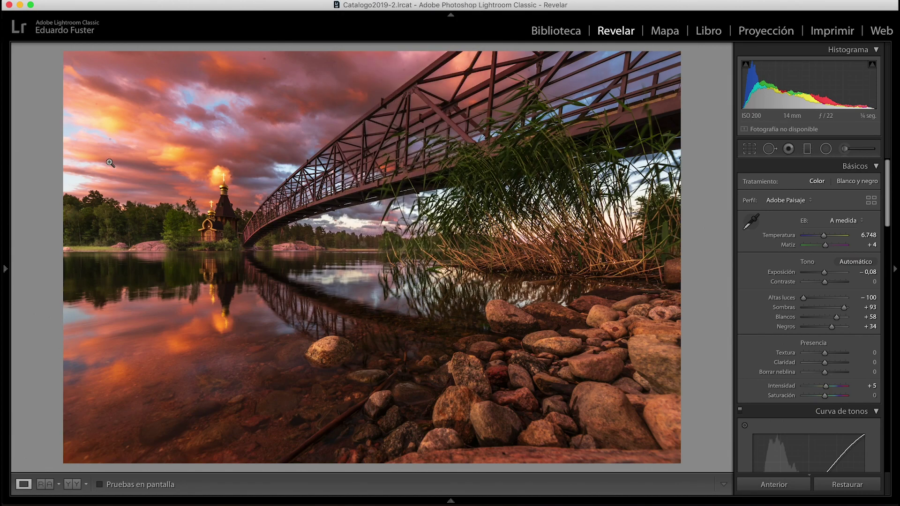
- Add a large inverted radial filter with the Sun preset, centred outside the photo's left edge and reaching past the church
left_click(7, 182)
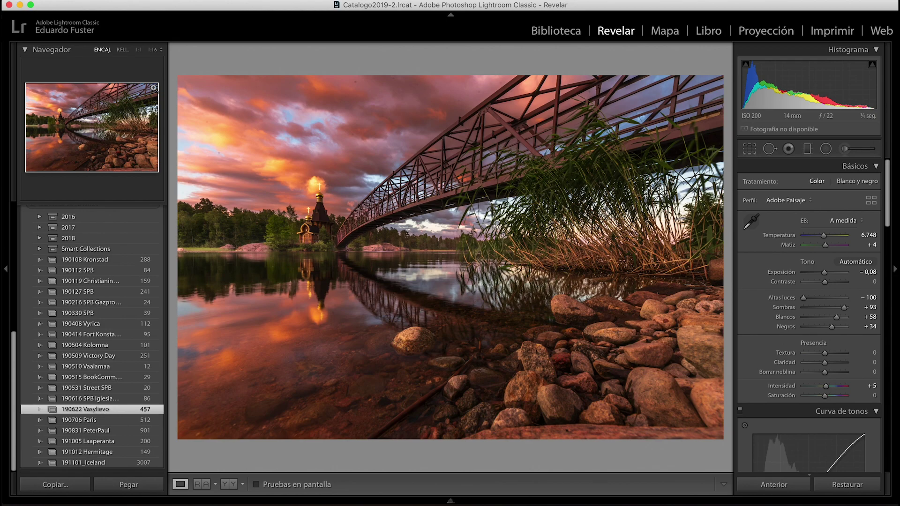
left_click(153, 49)
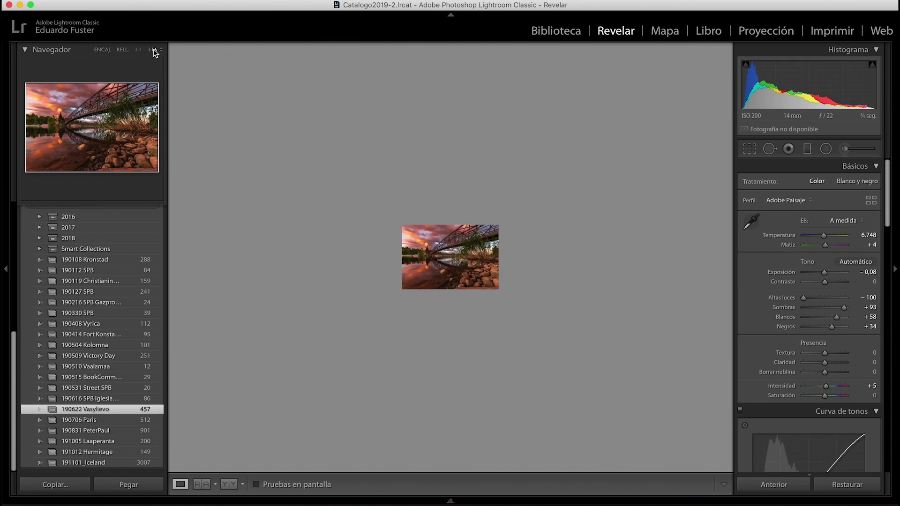
left_click(161, 50)
left_click(167, 59)
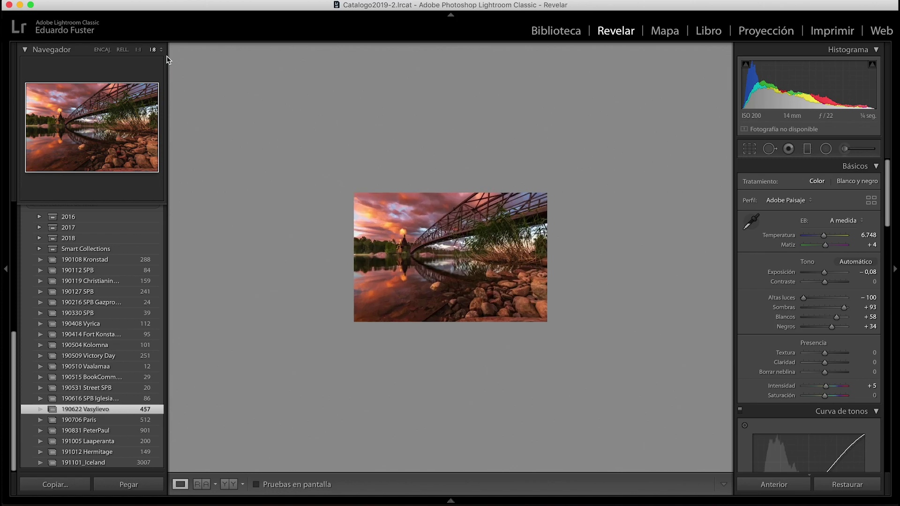
left_click(7, 268)
left_click(826, 149)
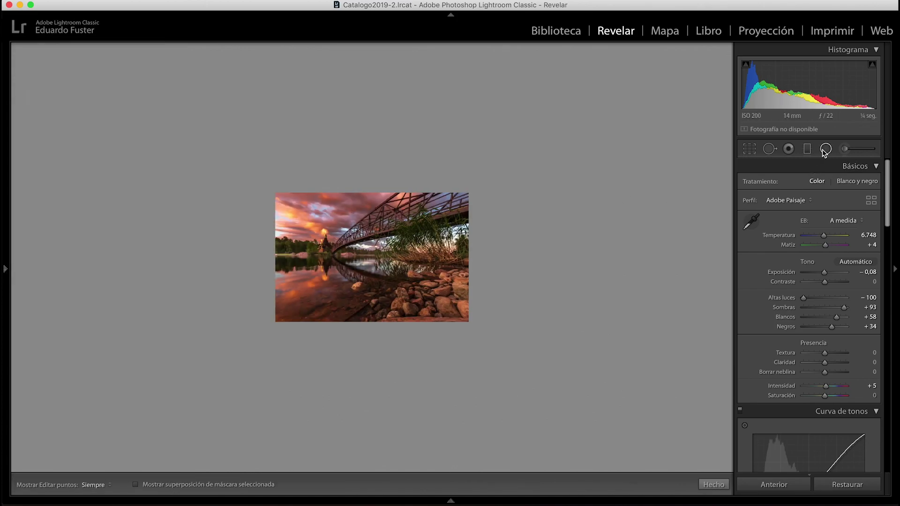
left_click(804, 189)
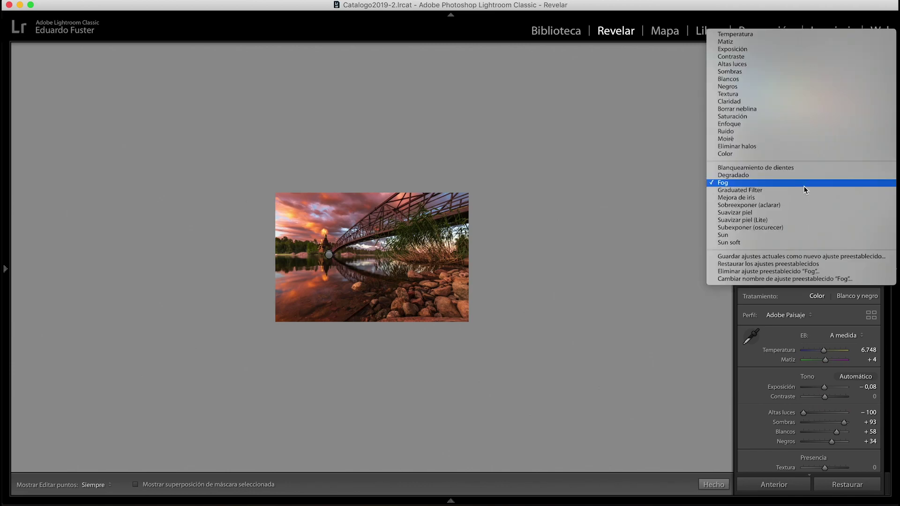
left_click(775, 233)
left_click_drag(237, 261, 382, 142)
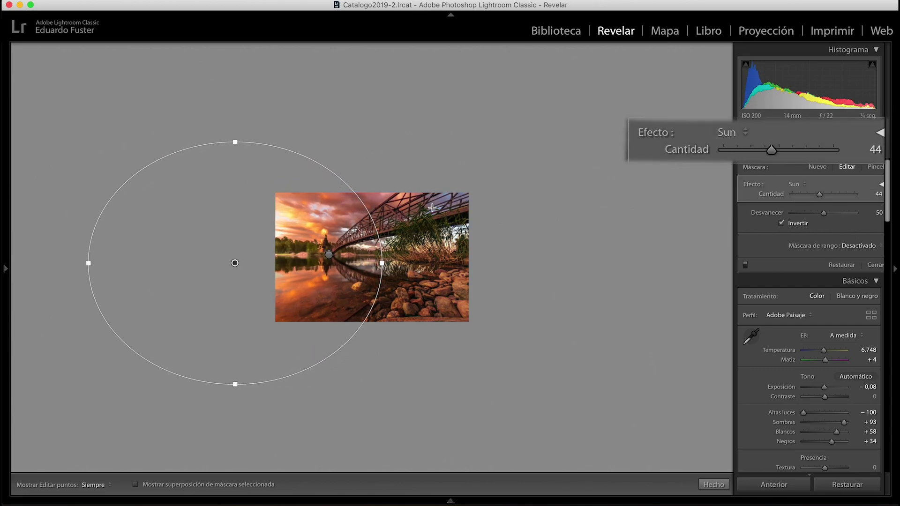
- Widen the Sun filter into a broad ellipse centred farther outside the photo's left edge and extending into the reeds
left_click_drag(235, 263, 137, 256)
left_click_drag(283, 256, 385, 250)
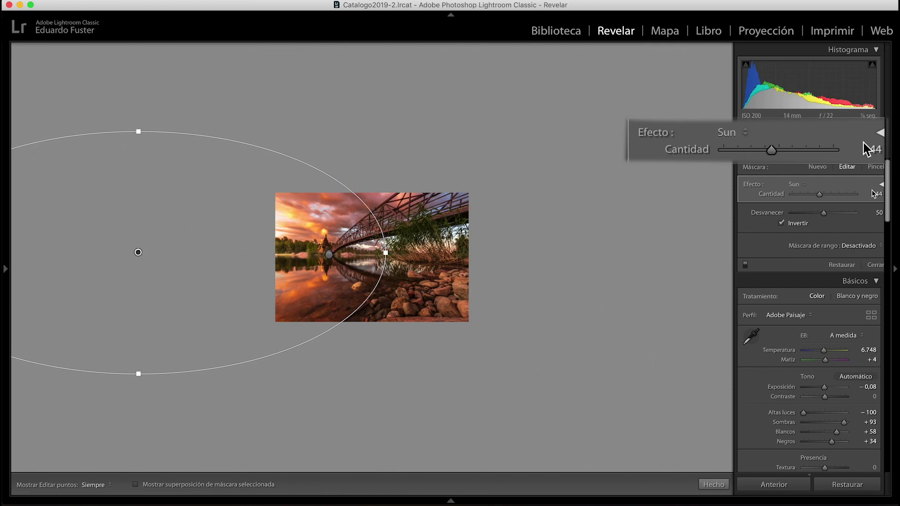
left_click_drag(132, 253, 161, 250)
- Switch the large radial filter's effect preset from Sun to Sun soft
left_click(745, 136)
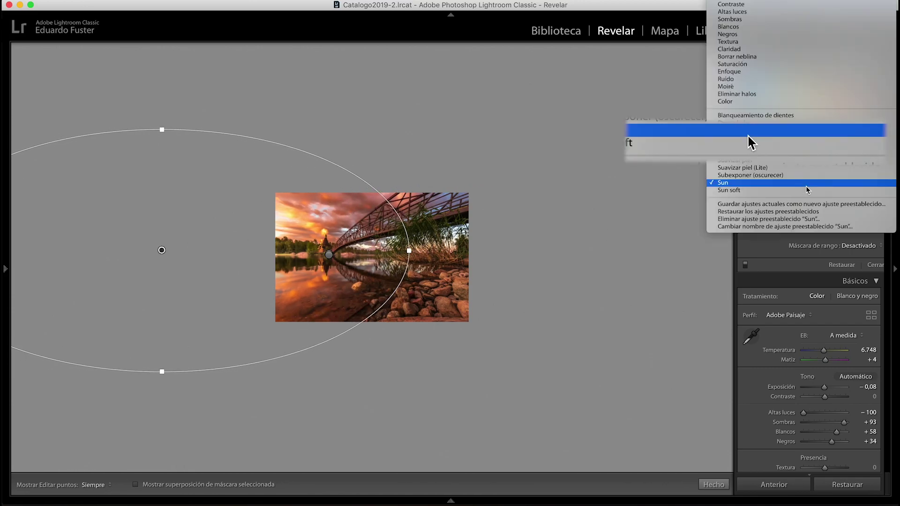
left_click(745, 150)
left_click(803, 194)
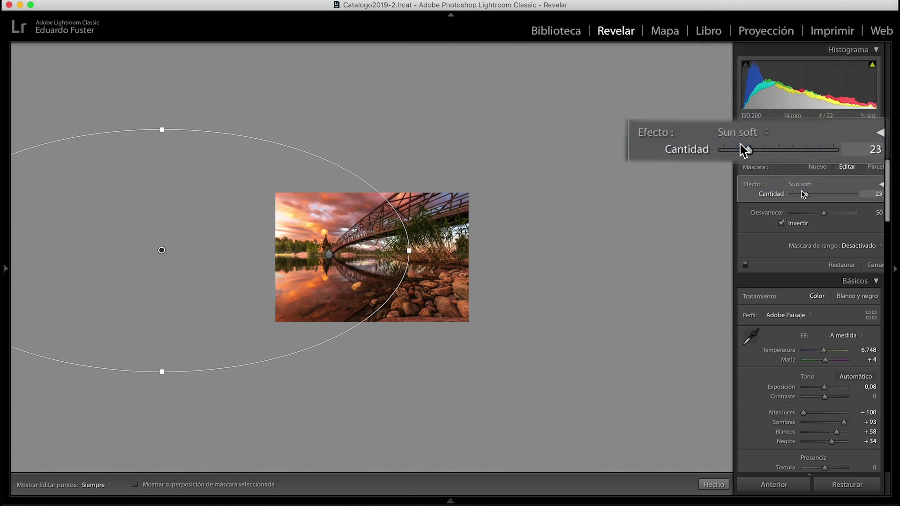
- Try resetting the filter's dehaze (Borrar neblina) and setting it to −14, and restore the Sun soft preset
left_click(882, 184)
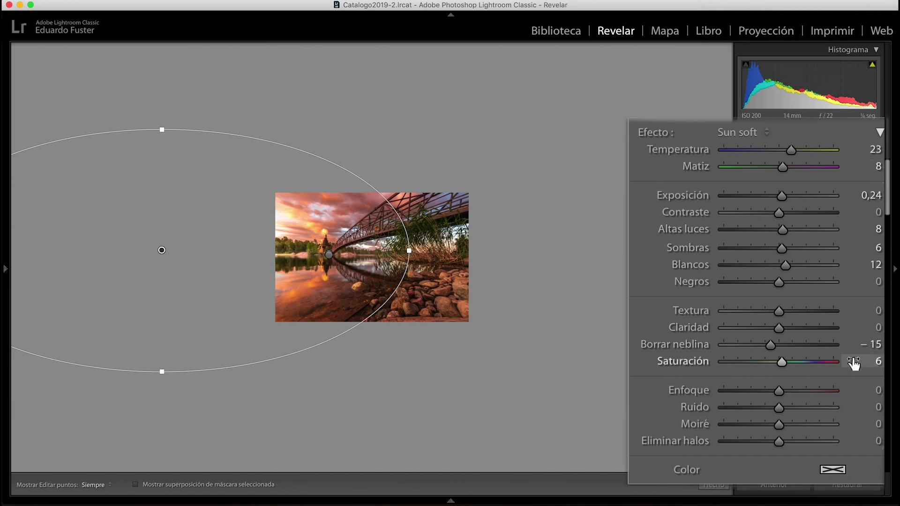
double_click(683, 346)
mouse_move(780, 351)
left_mouse_down()
mouse_move(768, 356)
mouse_move(770, 348)
left_mouse_up()
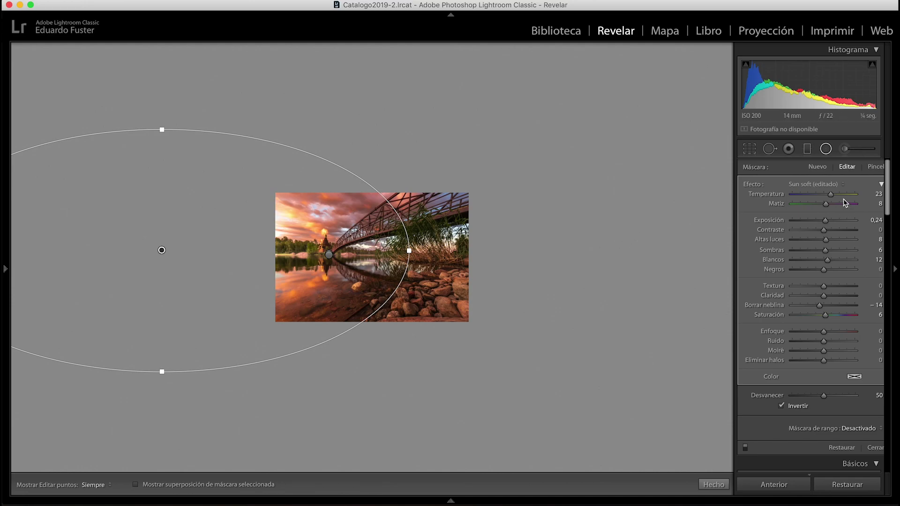
left_click(880, 186)
left_click(881, 185)
left_click(881, 186)
left_click(882, 186)
left_click(826, 184)
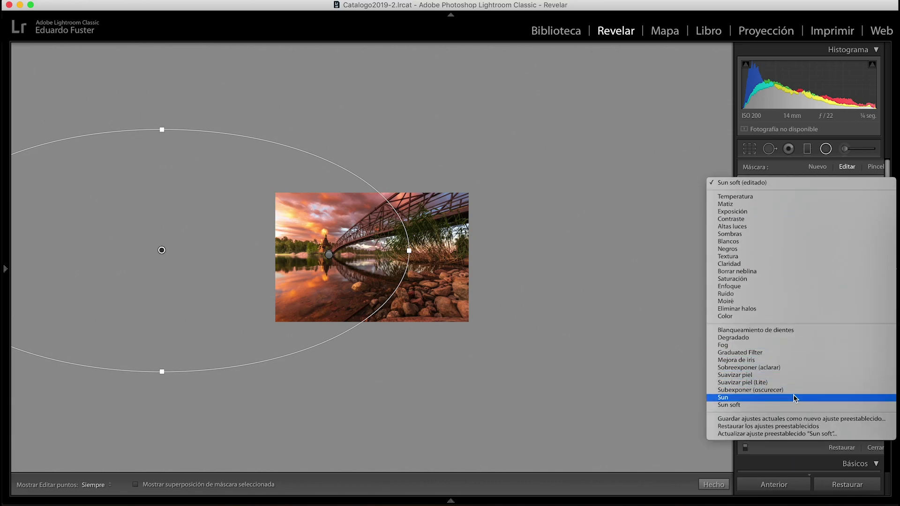
left_click(789, 405)
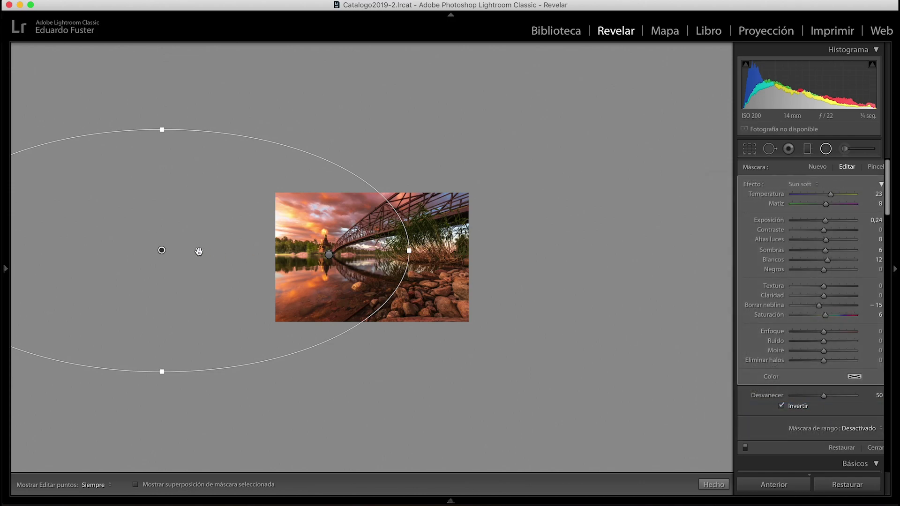
- Move the Sun soft filter farther outside the photo's left edge and widen it so it still reaches the reeds
left_click_drag(161, 250, 73, 256)
left_click_drag(323, 256, 412, 256)
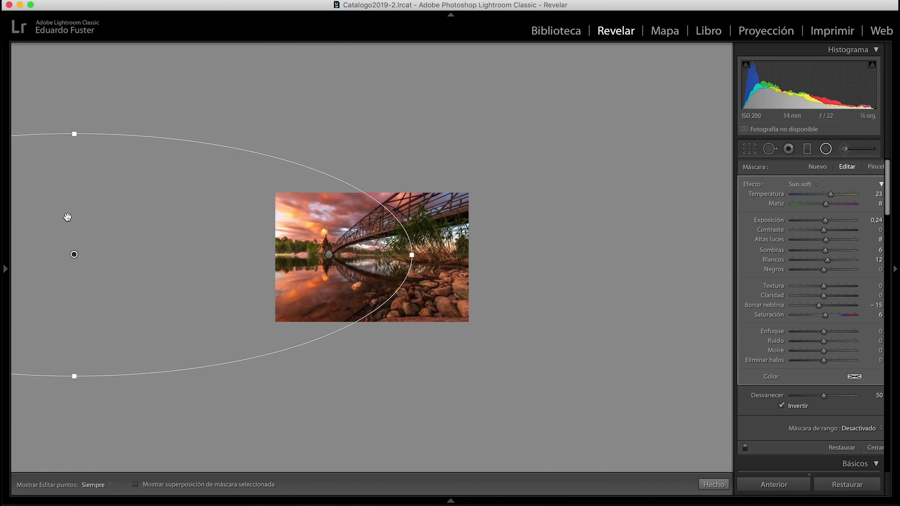
- Add a second inverted radial filter with the Sun preset, a medium ellipse centred outside the photo's left edge
left_click(825, 149)
left_click(824, 149)
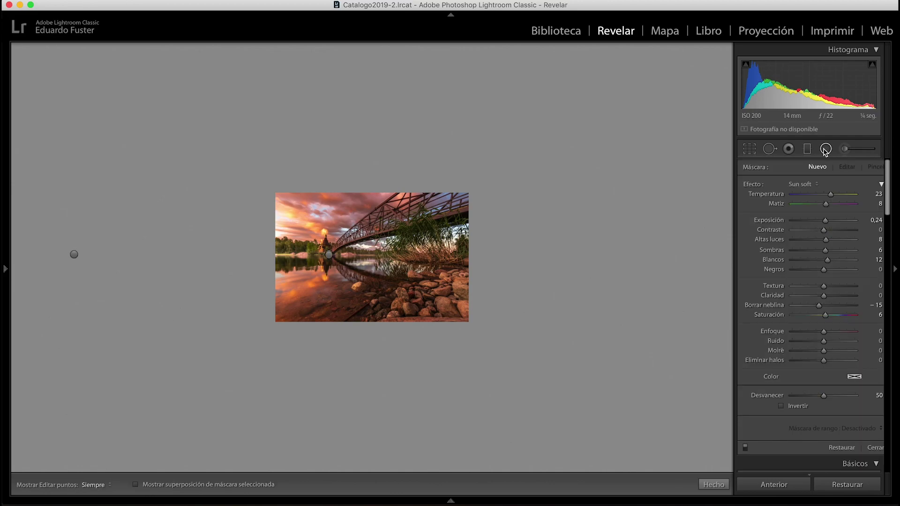
left_click(803, 184)
left_click(787, 176)
left_click_drag(199, 223, 302, 295)
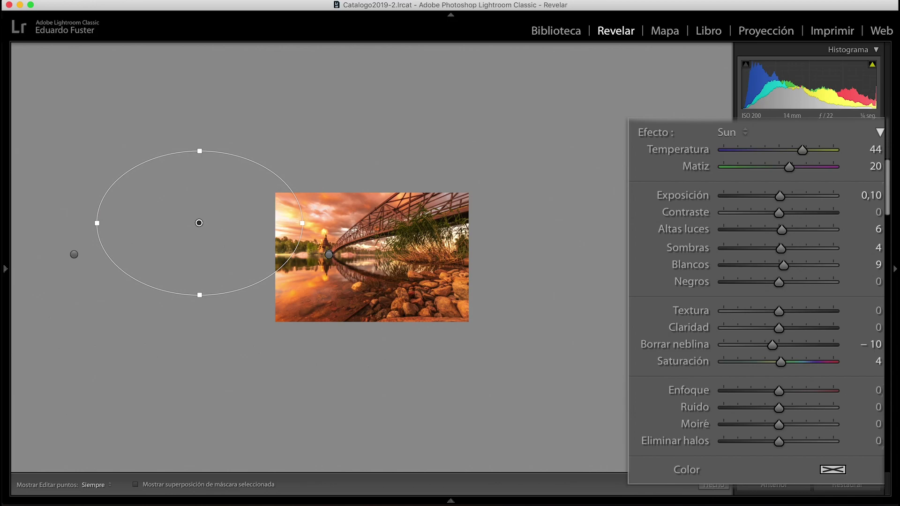
left_click_drag(199, 223, 235, 249)
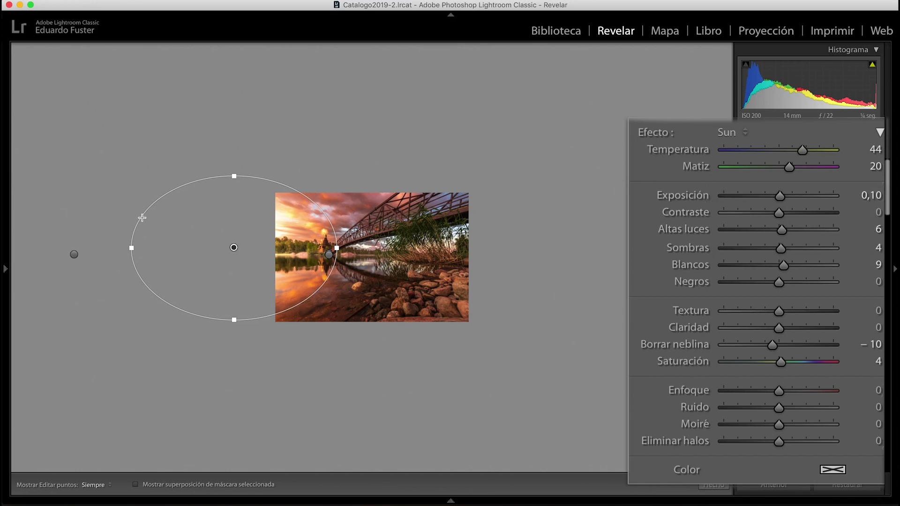
left_click_drag(234, 247, 131, 249)
- Move the Sun soft filter closer to the photo's left edge and shrink it to a small ellipse ending near the church
left_click(75, 254)
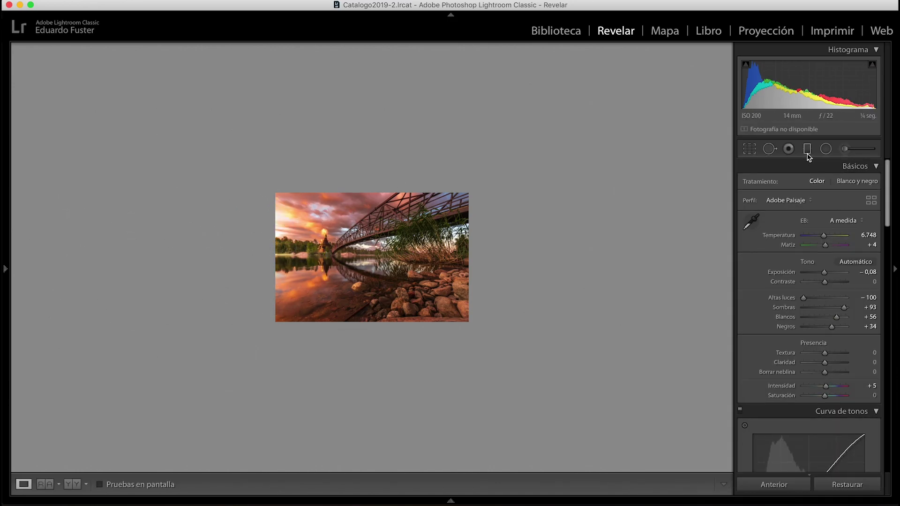
left_click(826, 149)
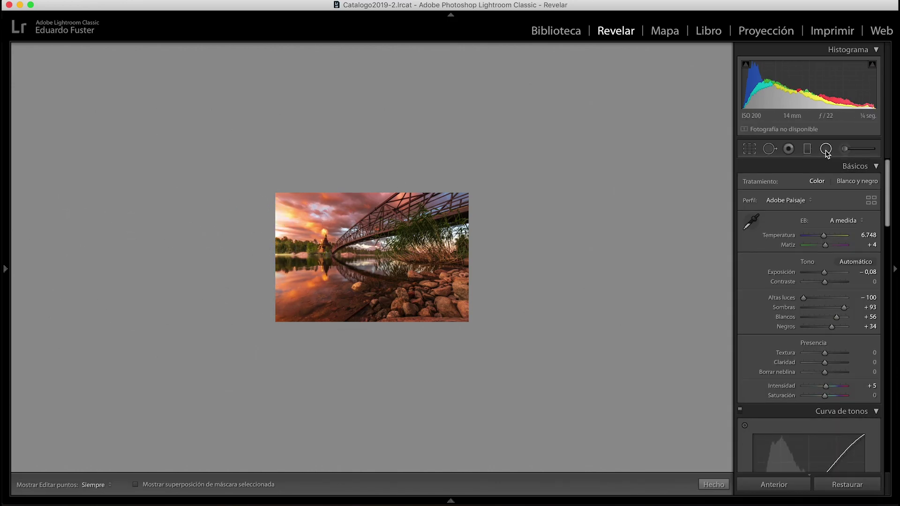
left_click(132, 250)
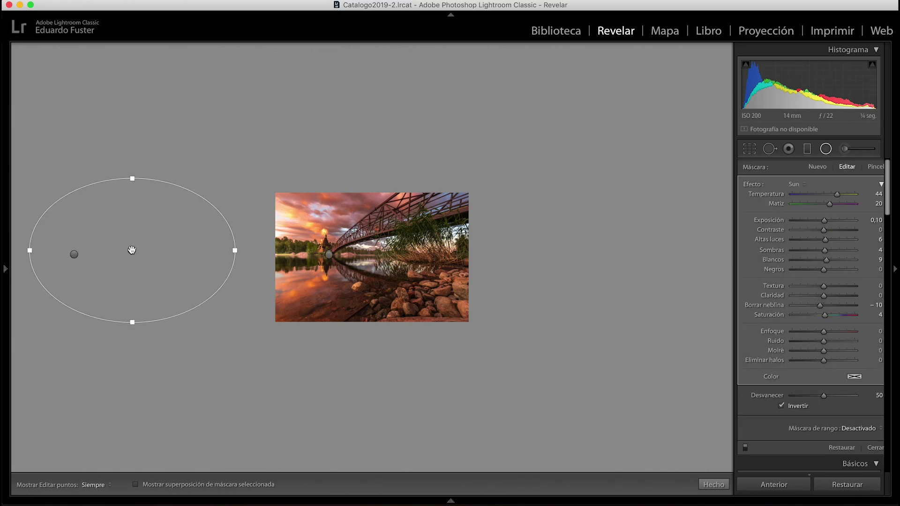
left_click(73, 255)
left_click_drag(74, 255, 230, 252)
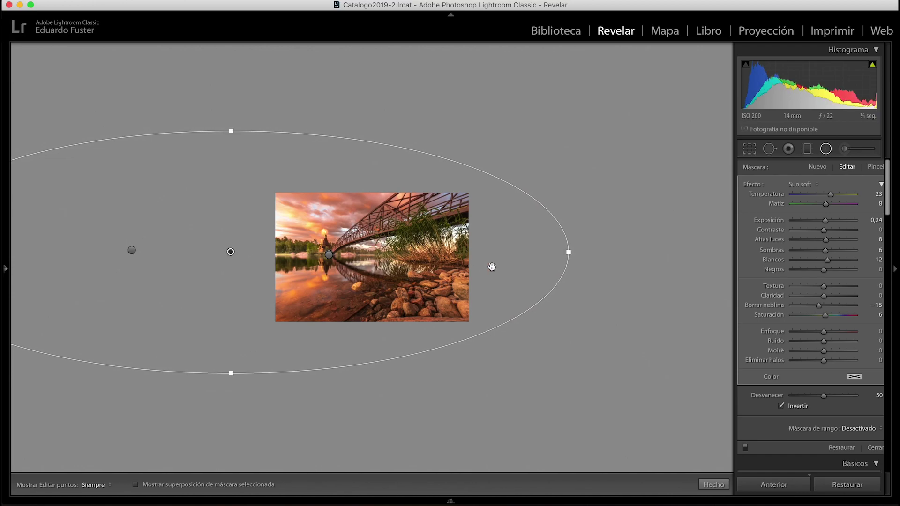
left_click_drag(570, 254, 313, 253)
left_click_drag(230, 132, 230, 187)
mouse_move(231, 252)
left_mouse_down()
mouse_move(261, 251)
mouse_move(237, 255)
left_mouse_up()
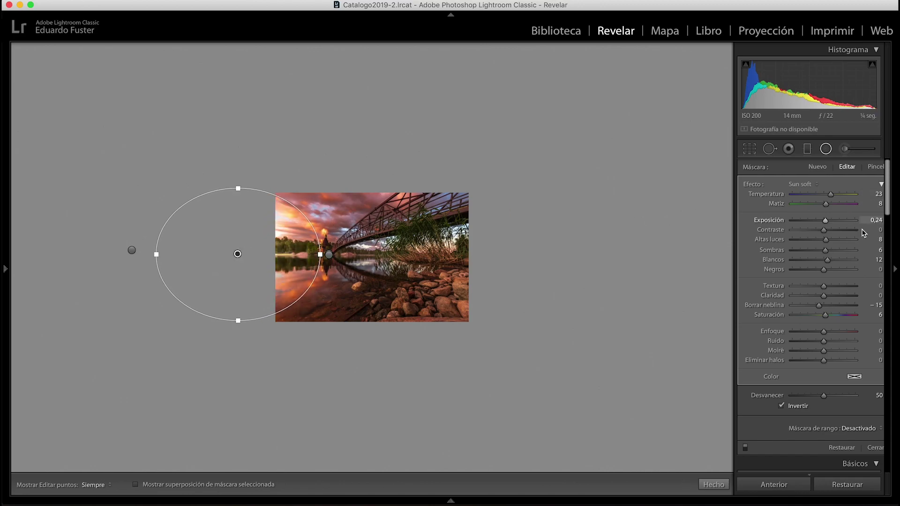
mouse_move(238, 188)
left_mouse_down()
mouse_move(237, 203)
mouse_move(238, 181)
left_mouse_up()
left_click_drag(238, 255, 217, 254)
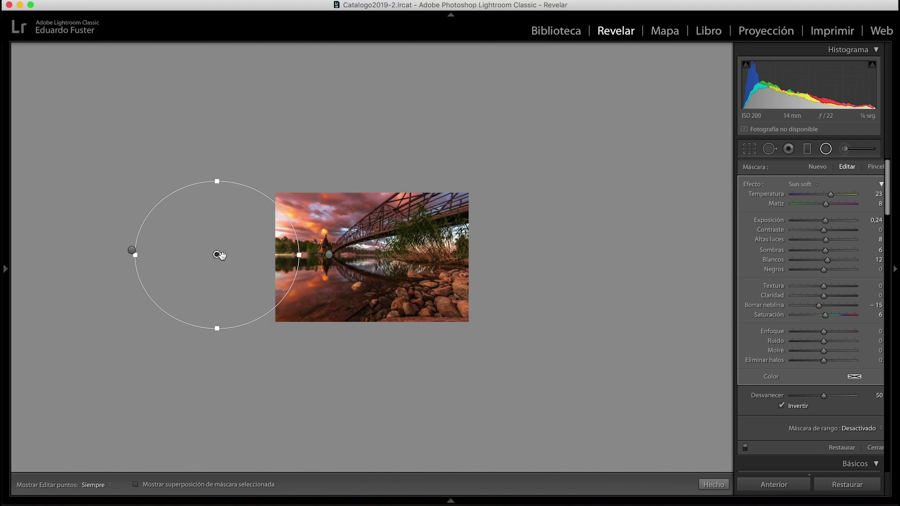
left_click_drag(300, 254, 317, 255)
- Move the Sun filter closer to the photo and enlarge it into a broad, taller ellipse reaching into the reeds
left_click(131, 250)
left_click_drag(132, 250, 195, 255)
left_click_drag(292, 254, 423, 264)
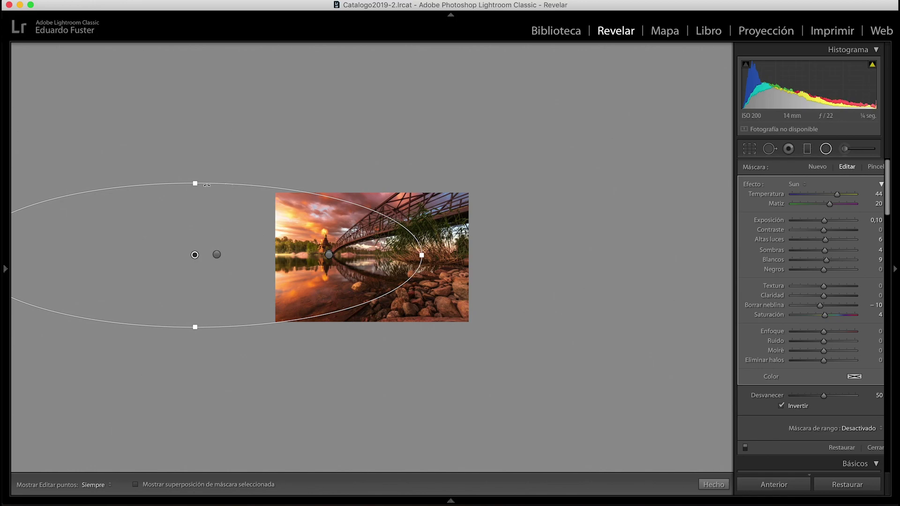
left_click_drag(195, 183, 196, 147)
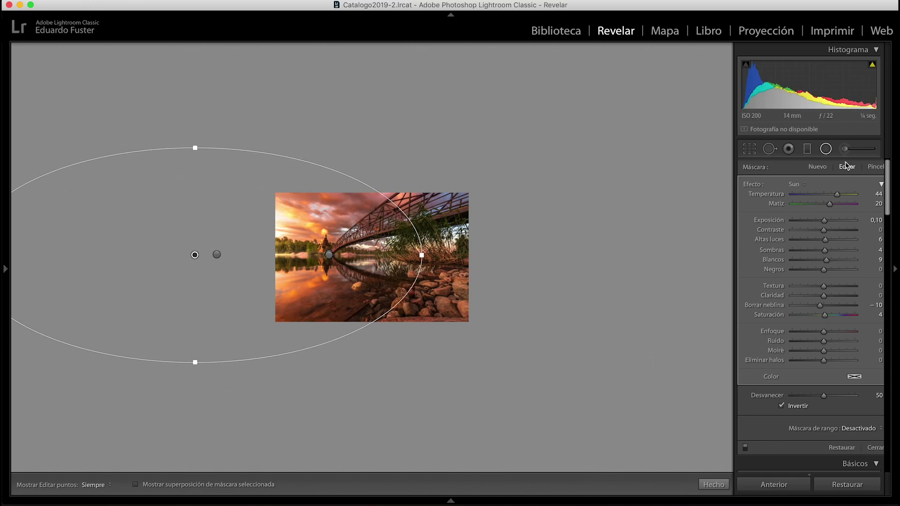
- Set the photo's whites (Blancos) to +49 and view the whole image with the radial filter outlines hidden
left_click_drag(868, 90, 868, 90)
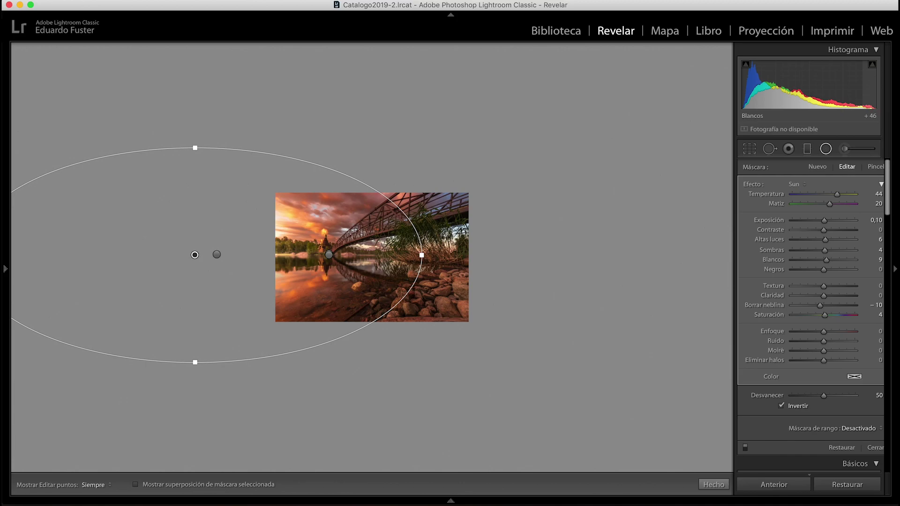
left_click(826, 149)
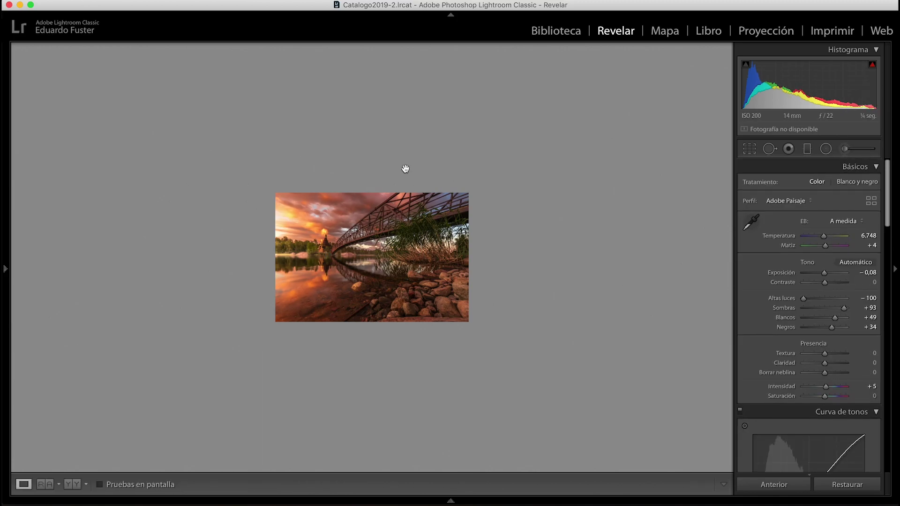
left_click(393, 248)
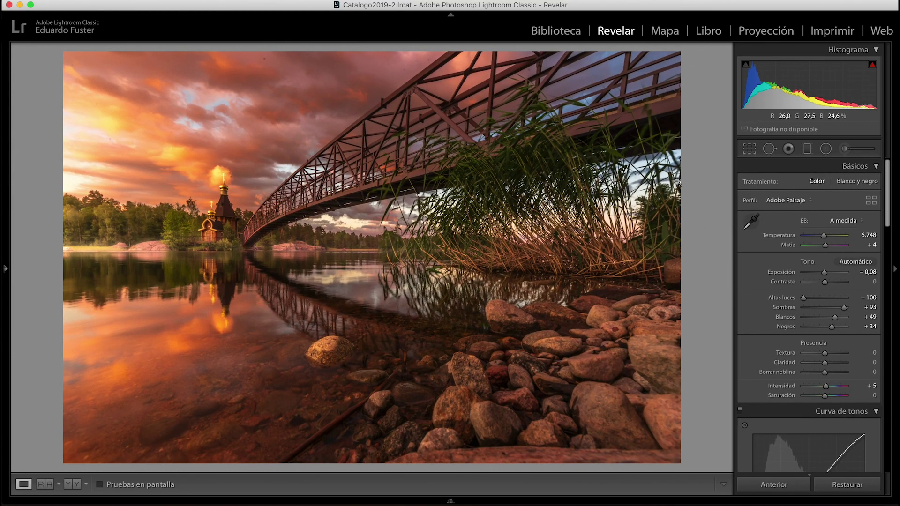
- Examine the enlarged photo and check the Sun filter's coverage of the scene with its mask overlay
left_click(826, 149)
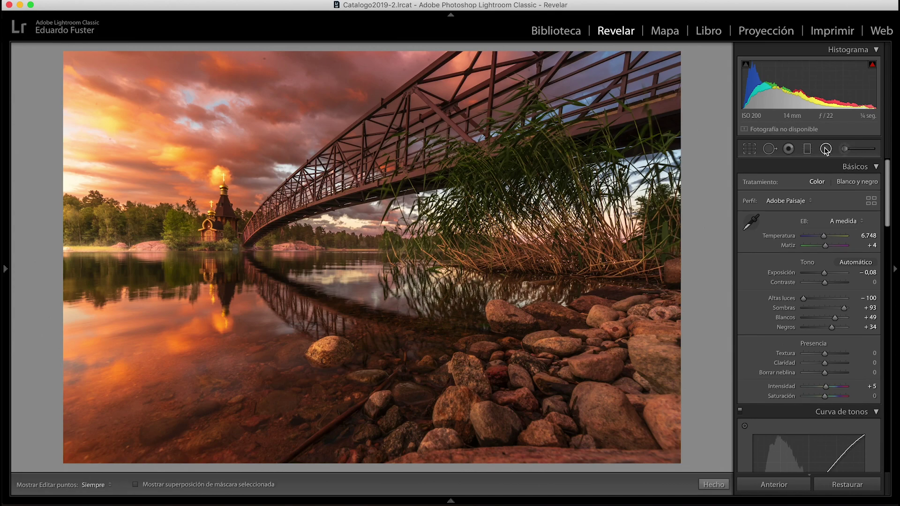
left_click(826, 149)
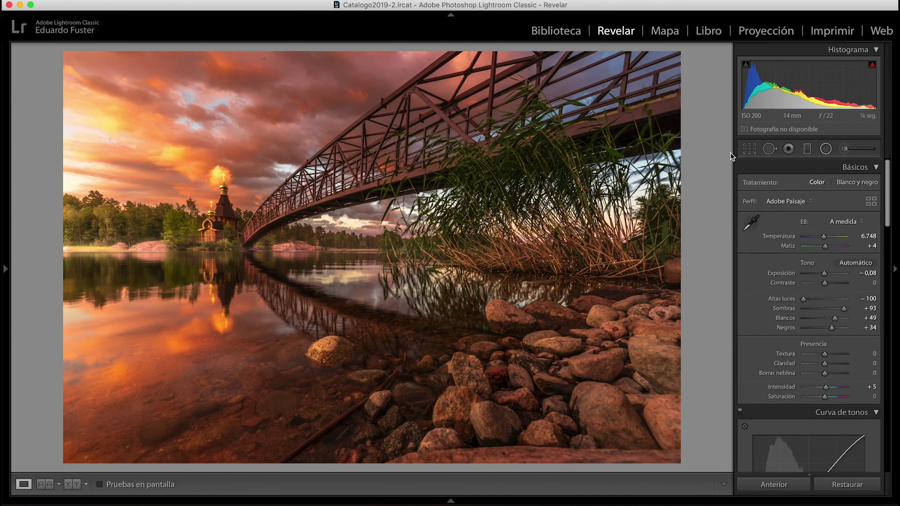
left_click(450, 159)
left_click(826, 149)
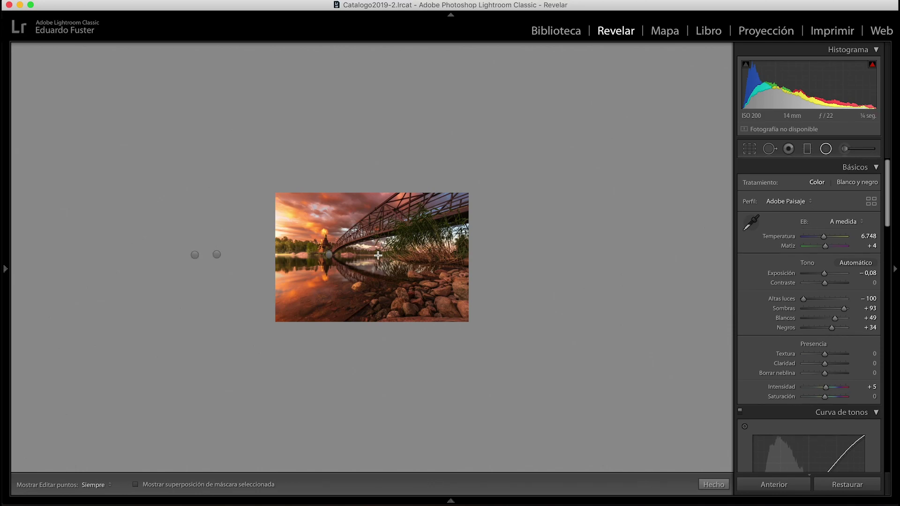
left_click(195, 255)
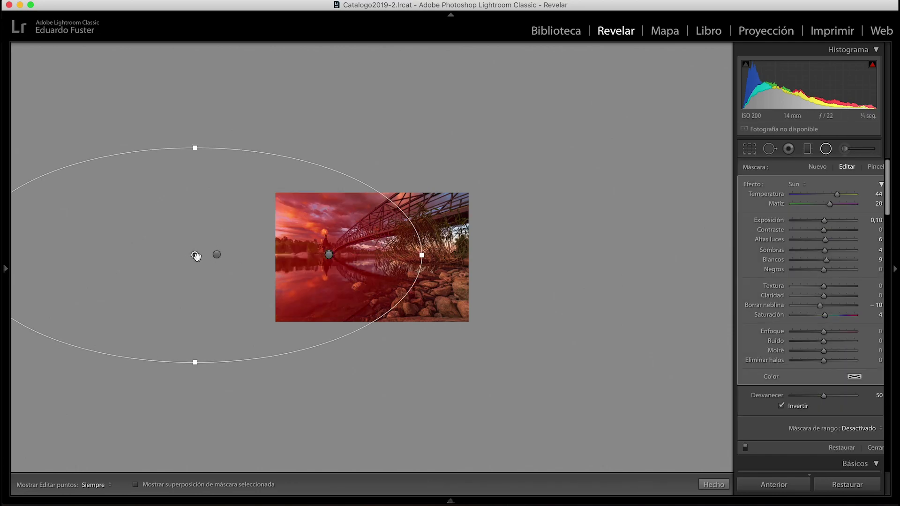
left_click(826, 149)
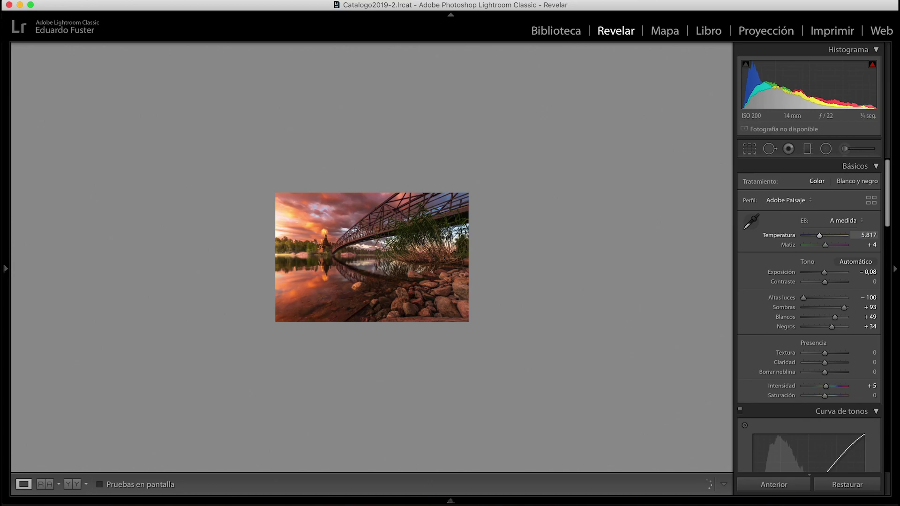
- Set the photo's white balance to temperature 5.329 and tint (Matiz) +3, with the filmstrip shown
left_click_drag(868, 235, 869, 235)
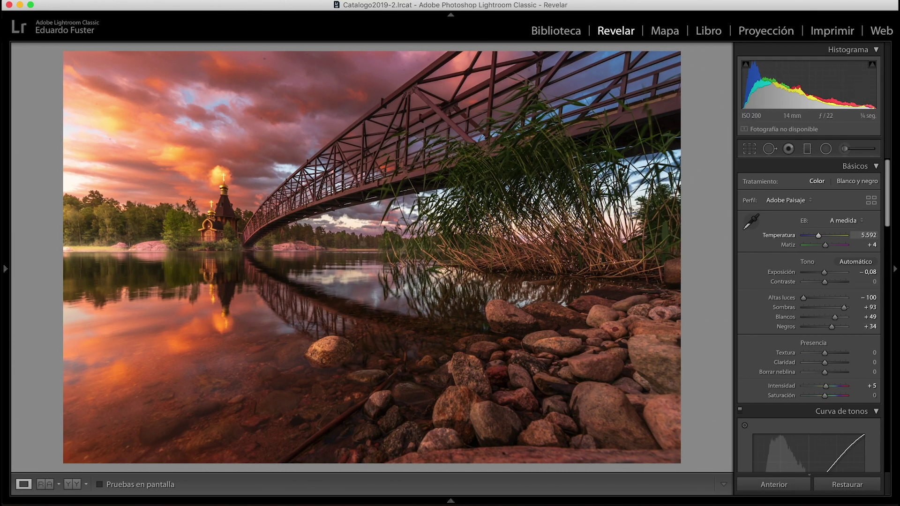
left_click_drag(869, 234, 871, 235)
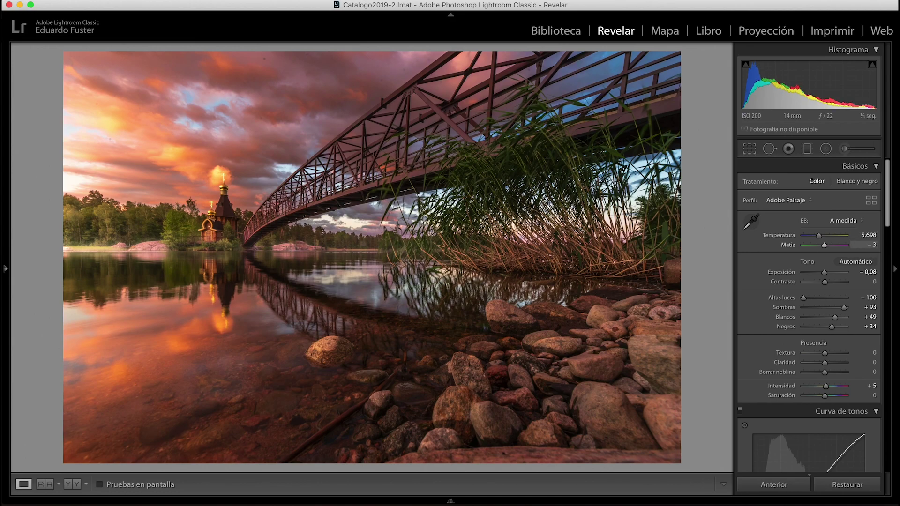
key("F6")
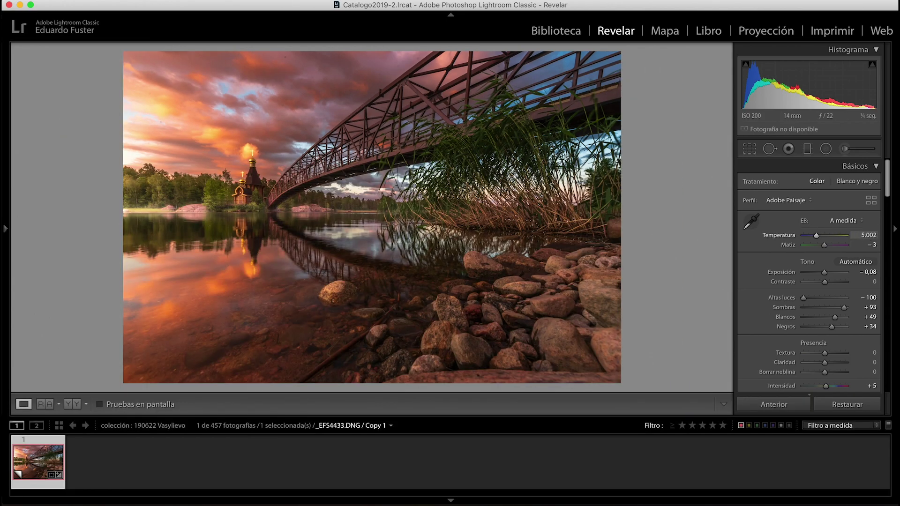
key("Up")
left_click_drag(868, 235, 875, 235)
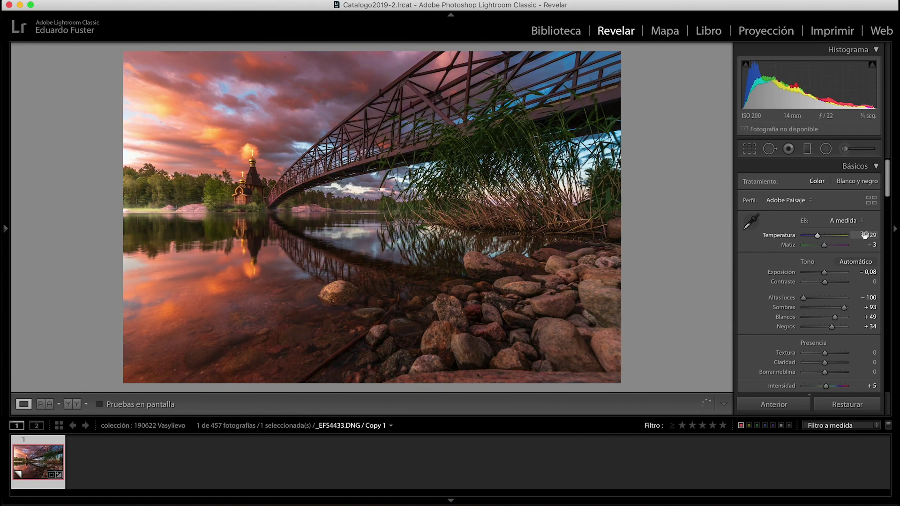
left_click_drag(872, 244, 869, 245)
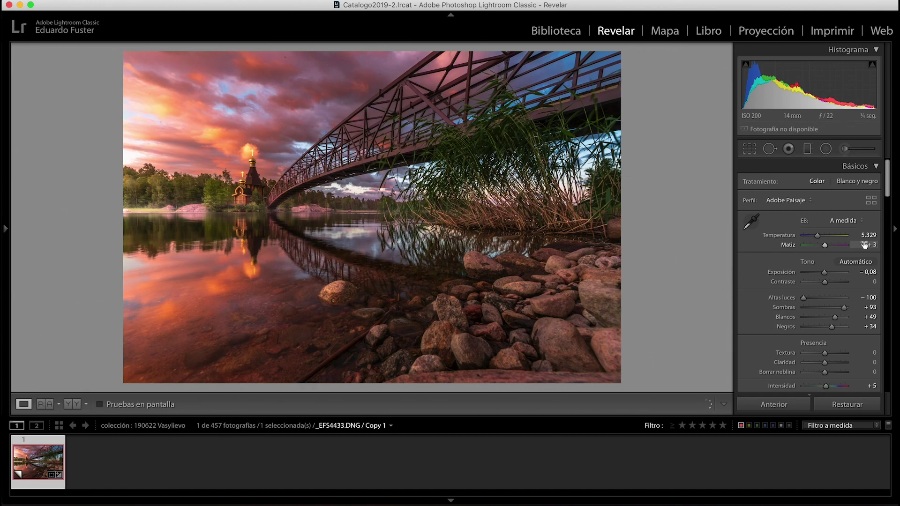
- Shift the broad Sun filter closer to the photo and the Sun soft filter slightly farther outside its left edge
left_click(826, 149)
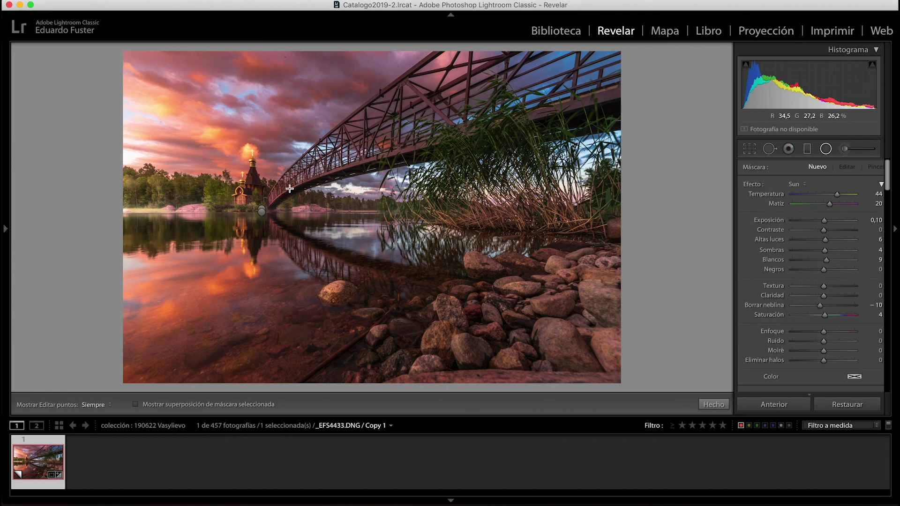
left_click(826, 149)
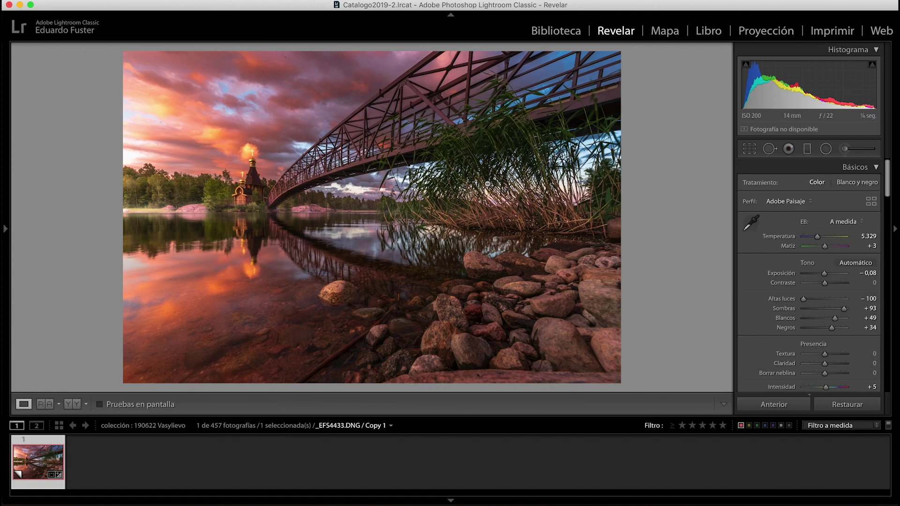
key("super+minus")
left_click(826, 149)
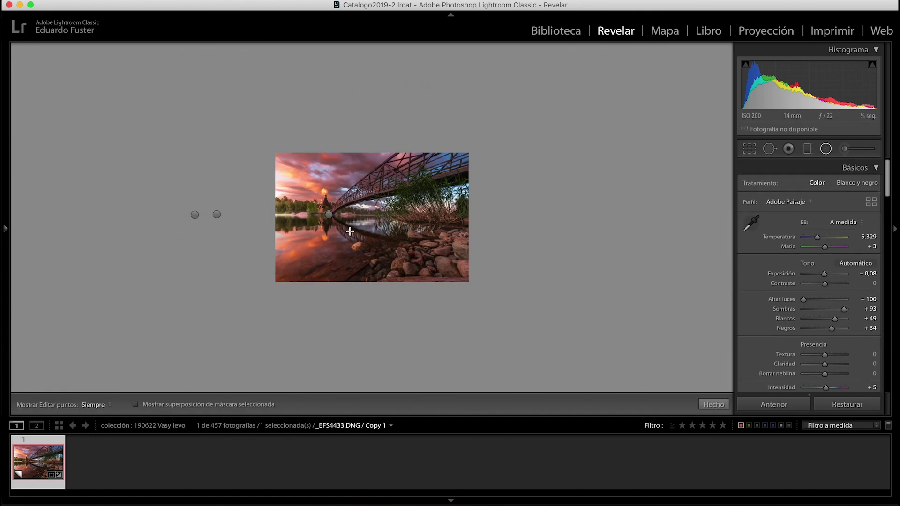
left_click(195, 215)
key("shift+m")
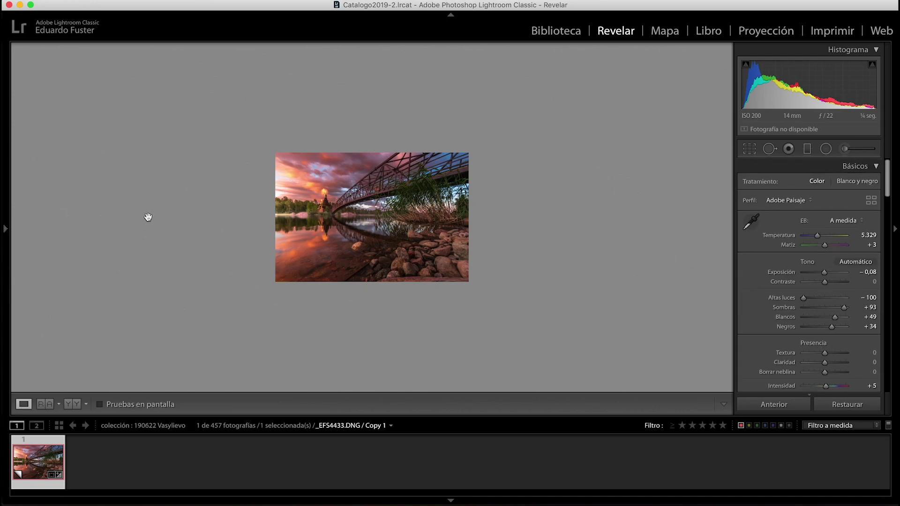
left_click(826, 148)
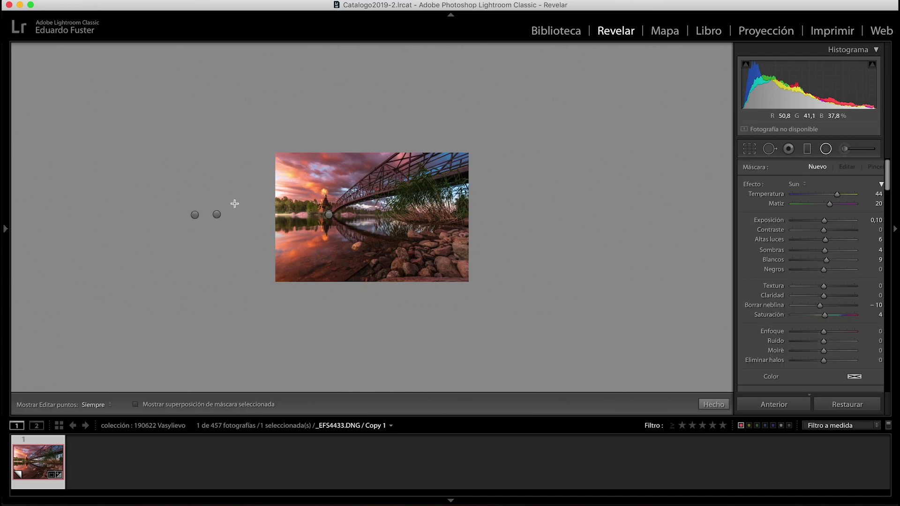
mouse_move(216, 214)
left_mouse_down()
mouse_move(122, 219)
mouse_move(244, 207)
mouse_move(169, 211)
mouse_move(241, 213)
mouse_move(226, 216)
left_mouse_up()
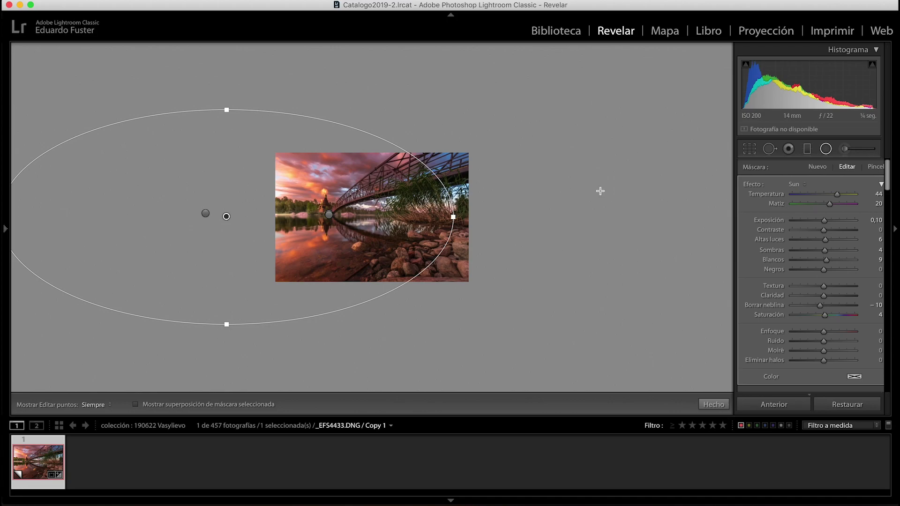
left_click(826, 150)
left_click(384, 201)
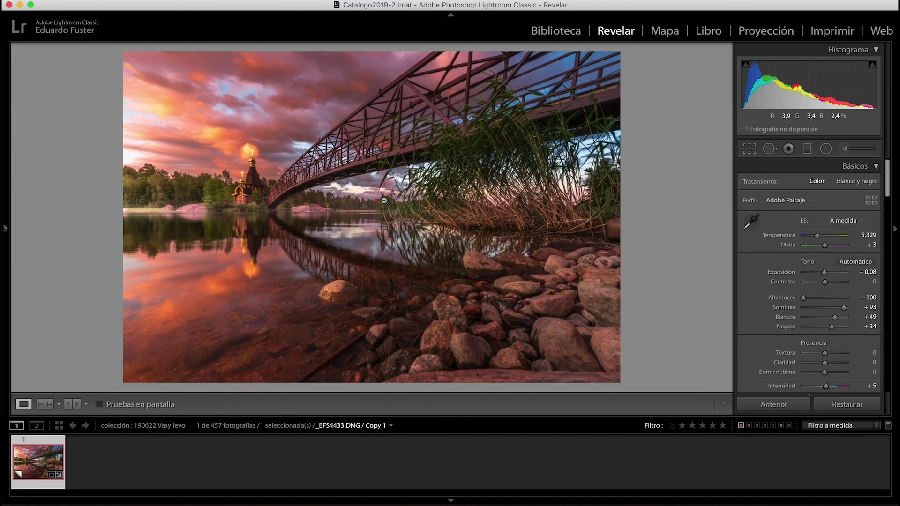
- Raise the photo's whites (Blancos) to +53 and check the result at reduced and fitted sizes
left_click_drag(869, 105, 873, 105)
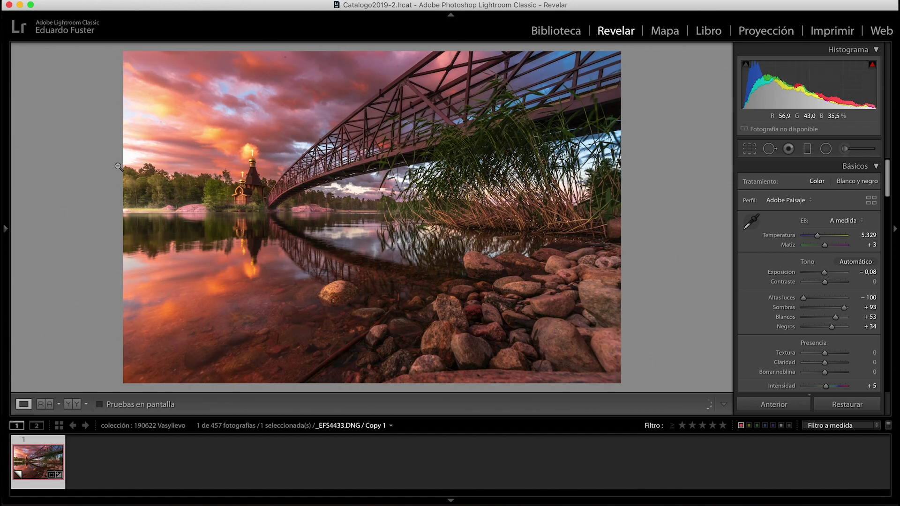
left_click(134, 162)
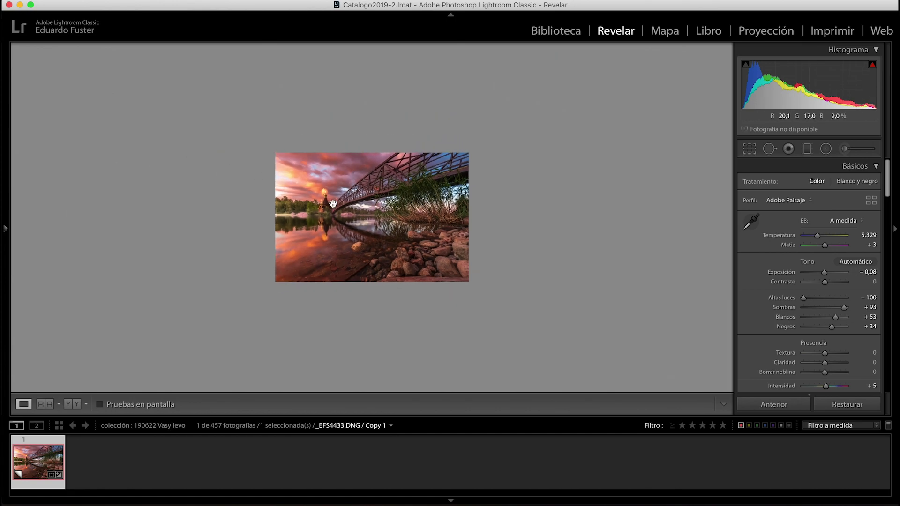
left_click(334, 205)
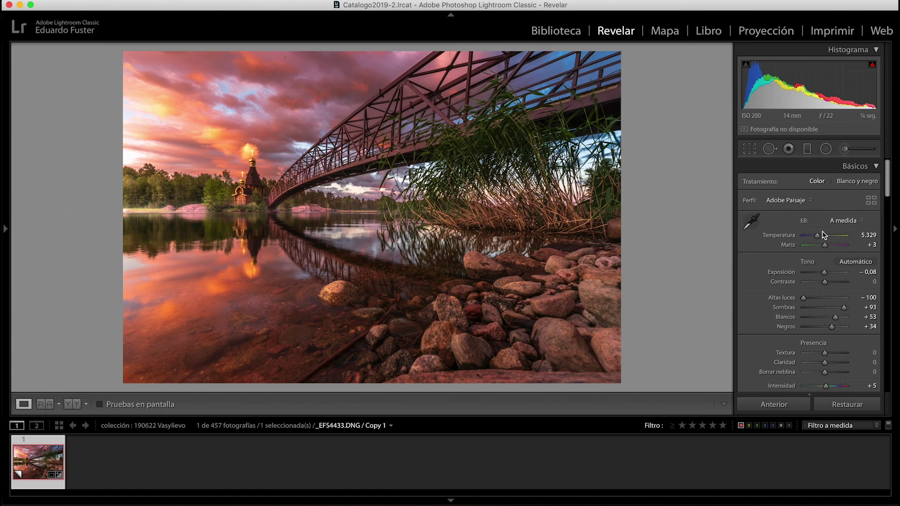
- Set the photo's white balance temperature to 5.388 and open the photo in Photoshop for editing
left_click_drag(868, 235, 876, 235)
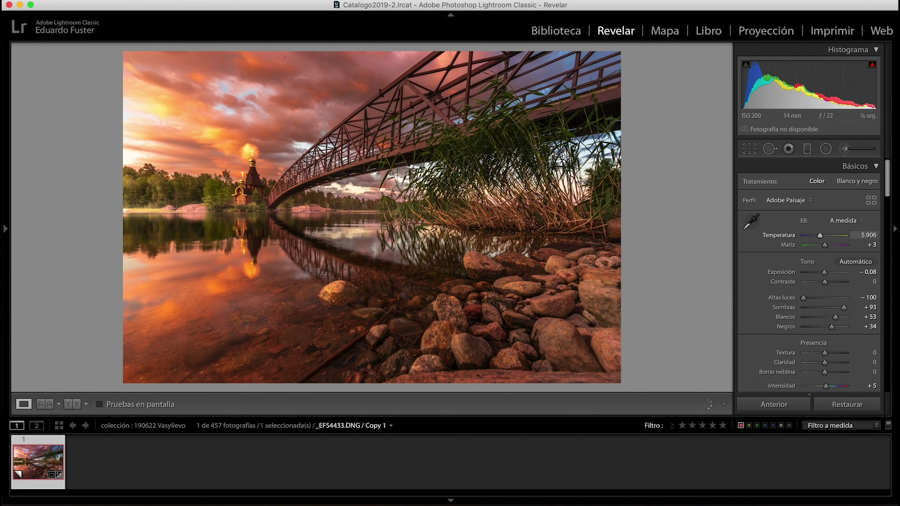
left_click_drag(868, 235, 865, 236)
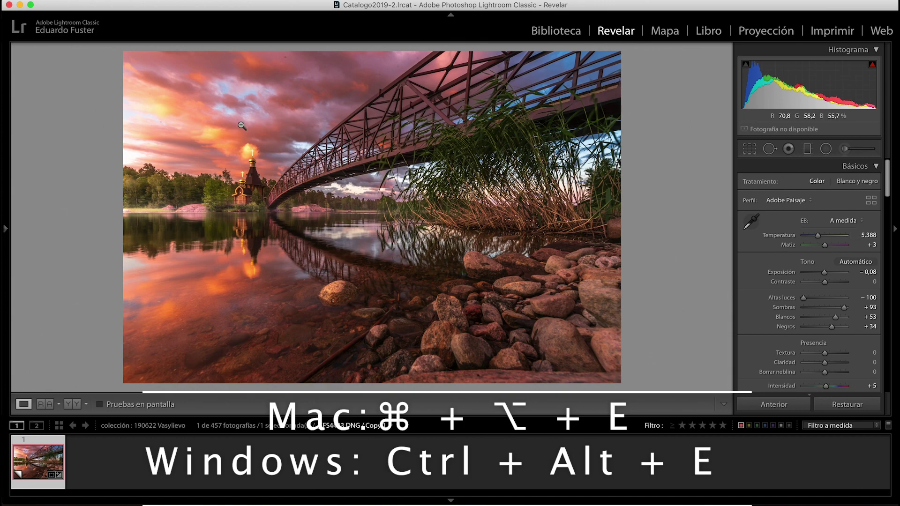
key("super+alt+e")
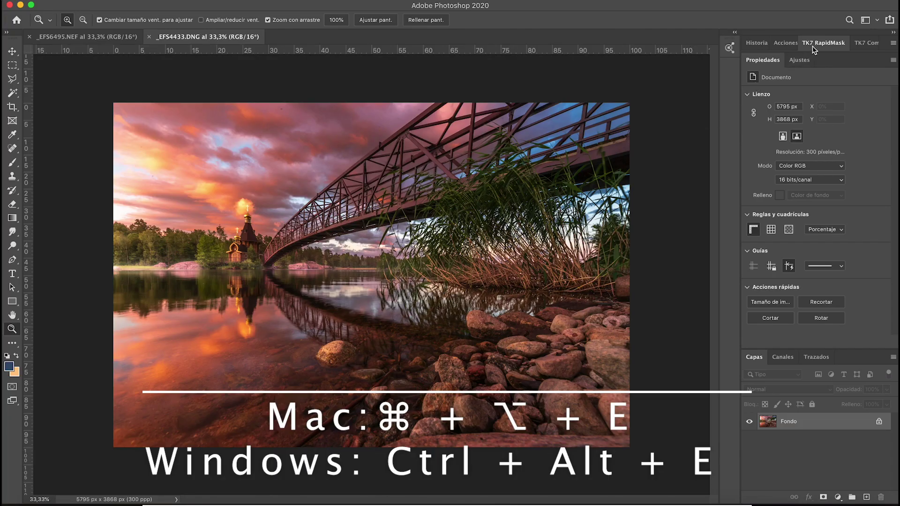
- Generate a Lights-2 luminosity mask with TK7 RapidMask, load it as a selection and apply it as the mask of a new group
left_click(814, 47)
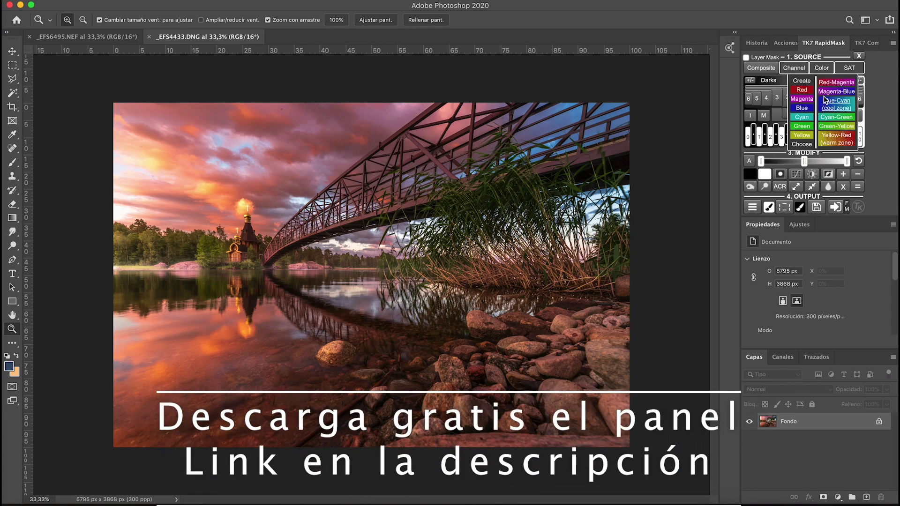
left_click(816, 97)
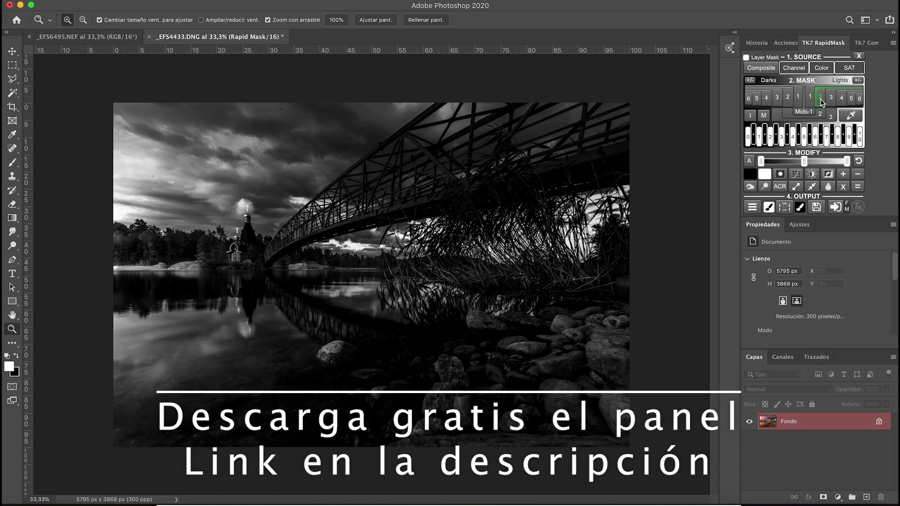
left_click(785, 207)
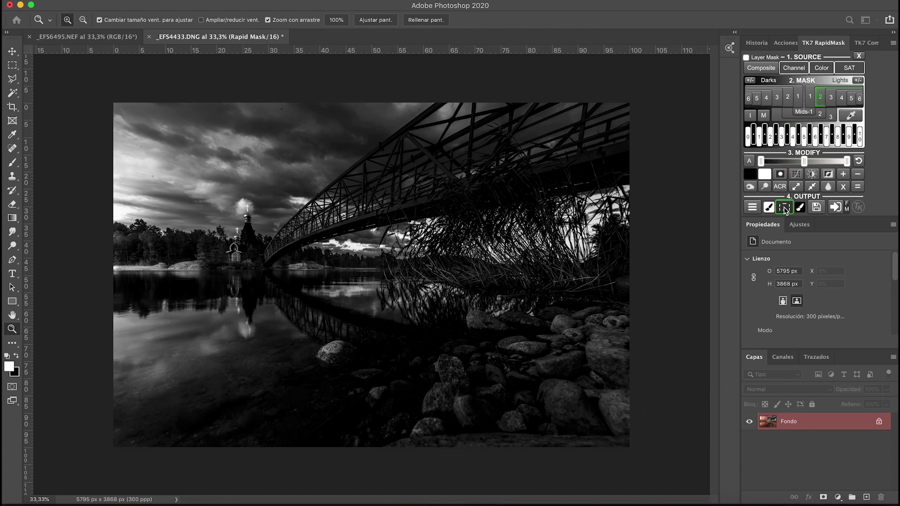
left_click(851, 496)
left_click(824, 497)
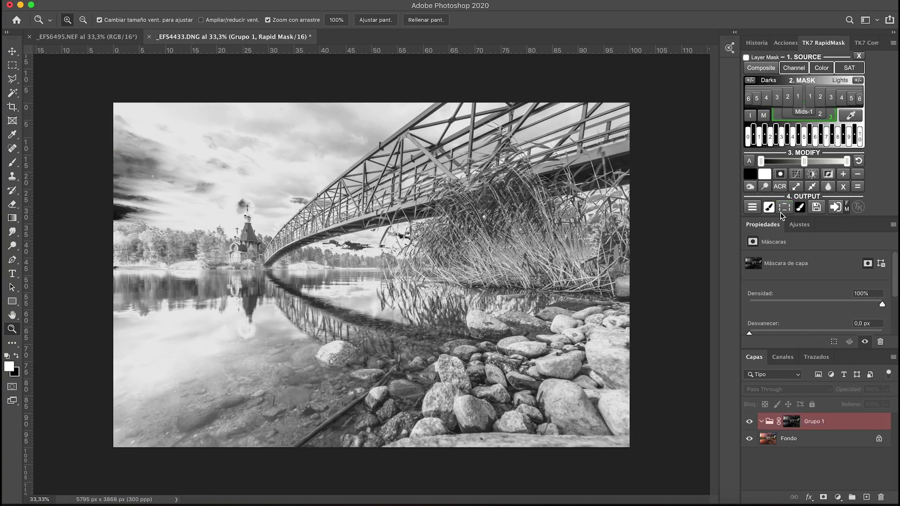
- Add a second group masked with the Mids-3 selection and a third group above it masked with the Darks-3 selection
left_click(785, 211)
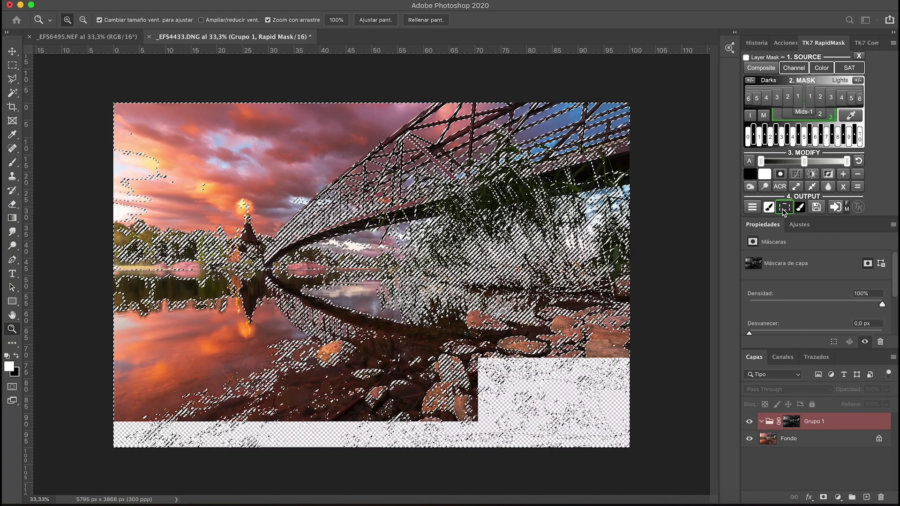
left_click(852, 499)
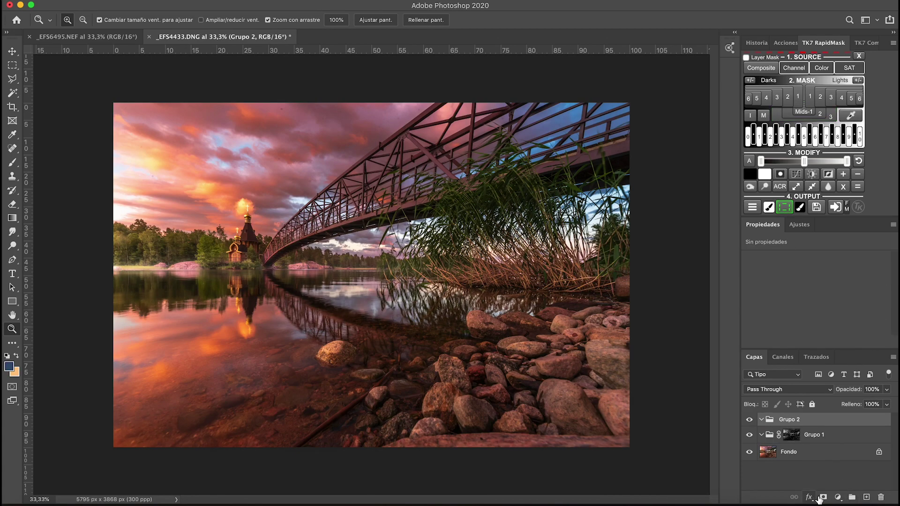
left_click(823, 498)
left_click(778, 98)
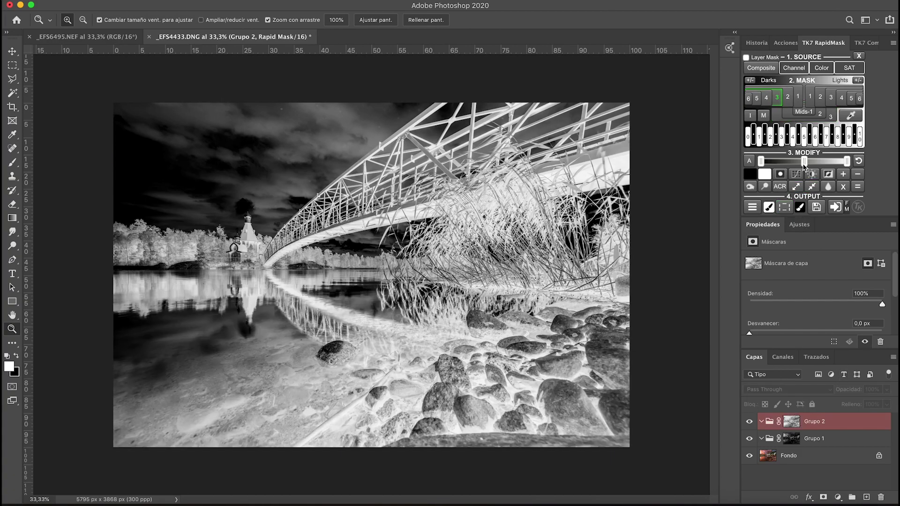
left_click(784, 208)
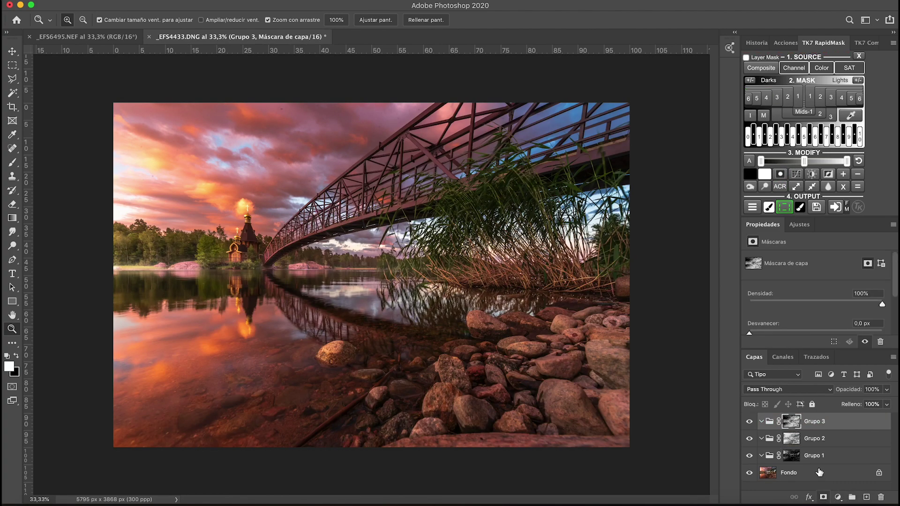
- Rename the three masked groups, from the uppermost down, as Sombras, Midtones and Highlights
double_click(815, 421)
type("Sombras")
key("Return")
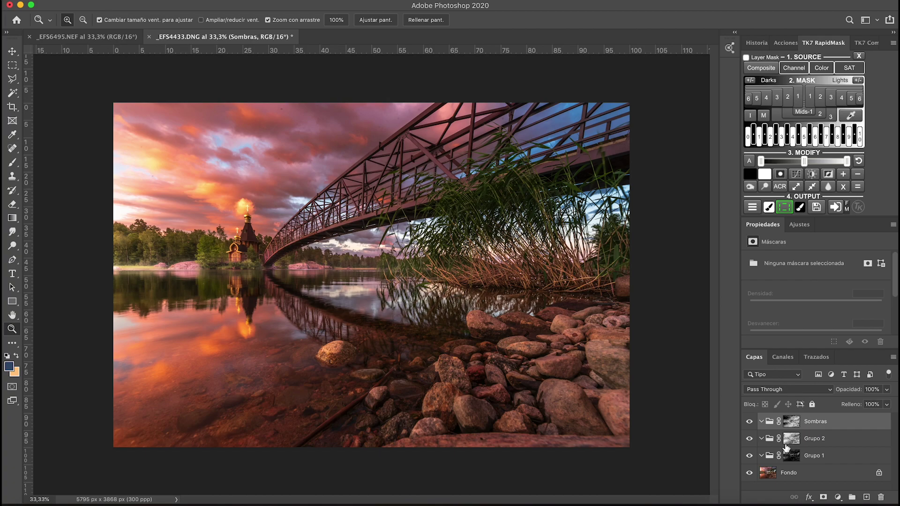
double_click(816, 439)
type("Midtones")
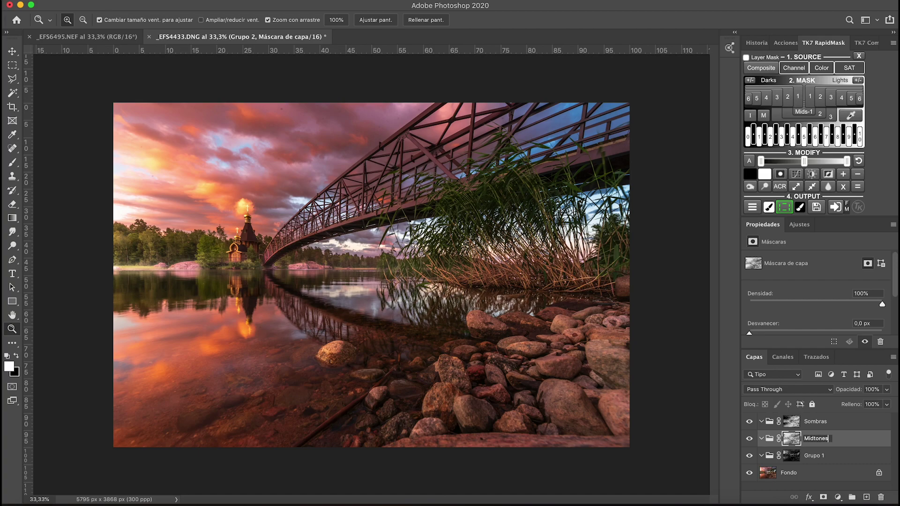
key("Return")
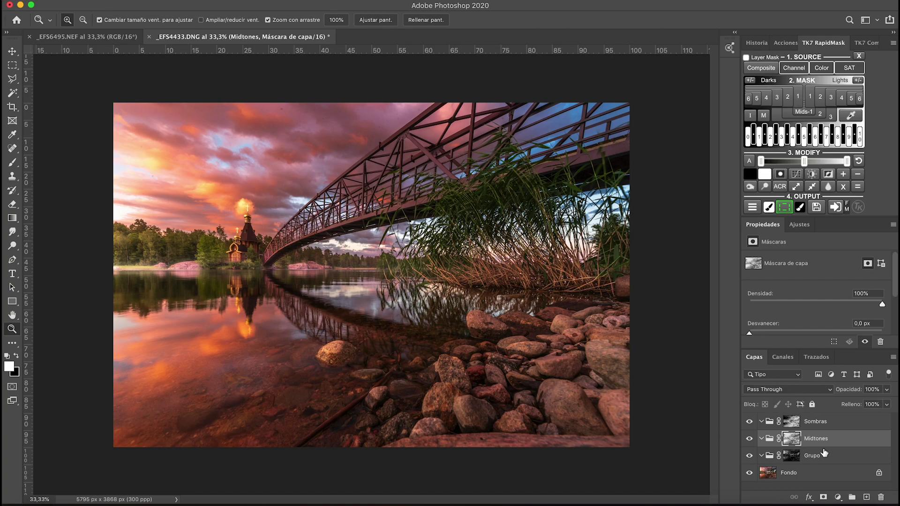
double_click(812, 456)
type("H")
key("Return")
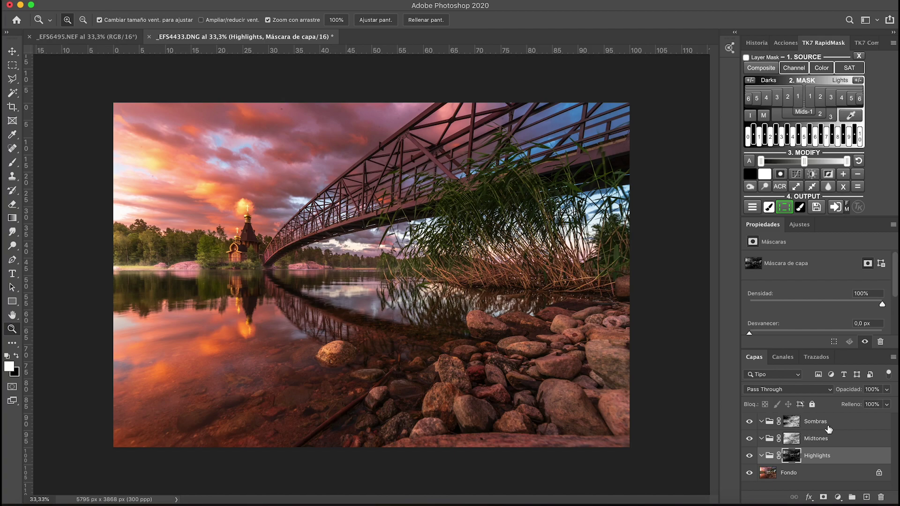
- Add a Curves adjustment layer inside the Sombras group and enlarge the layer list to show all groups
left_click(827, 426)
left_click(837, 496)
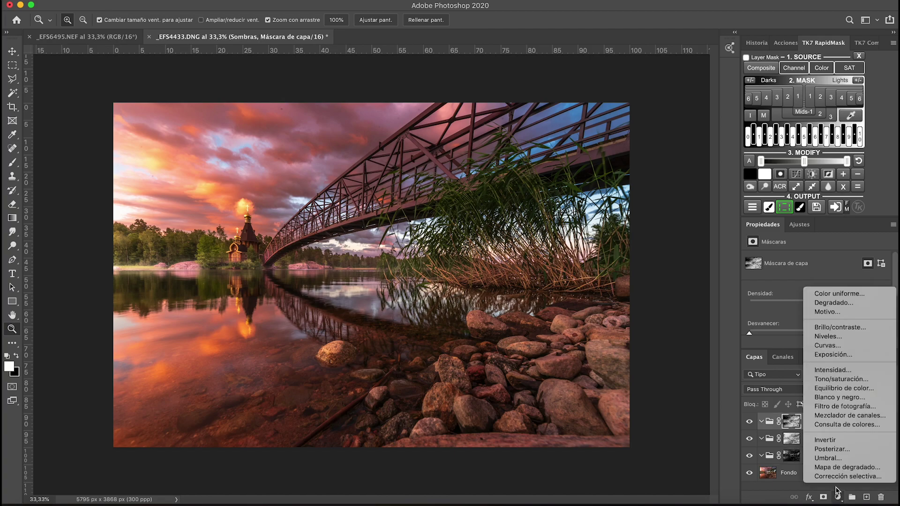
left_click(828, 346)
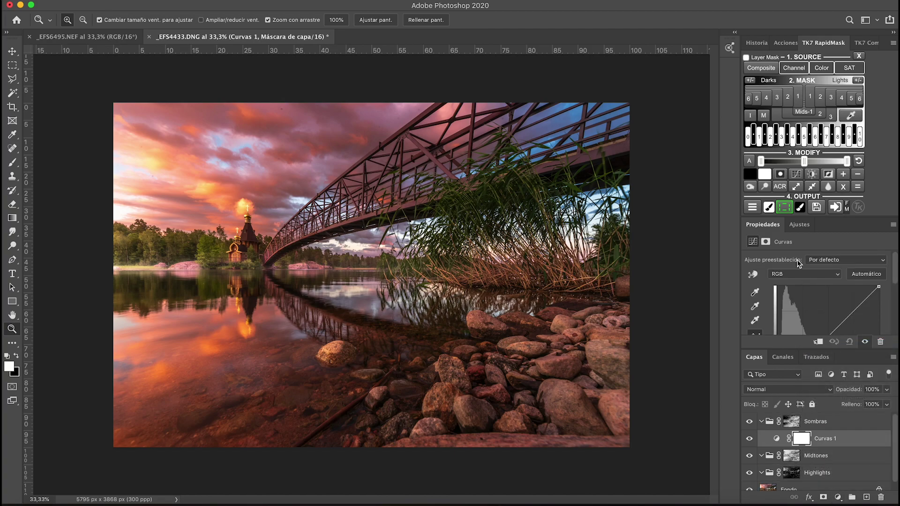
double_click(813, 43)
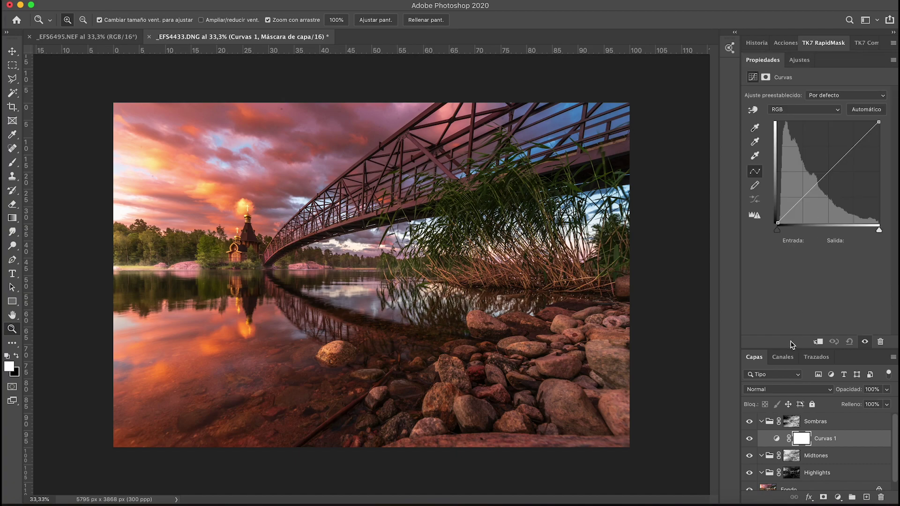
left_click_drag(793, 339, 793, 257)
- Raise the RGB curve's black point to output 11 and add a point at input 39, output 38
left_click_drag(777, 222, 776, 218)
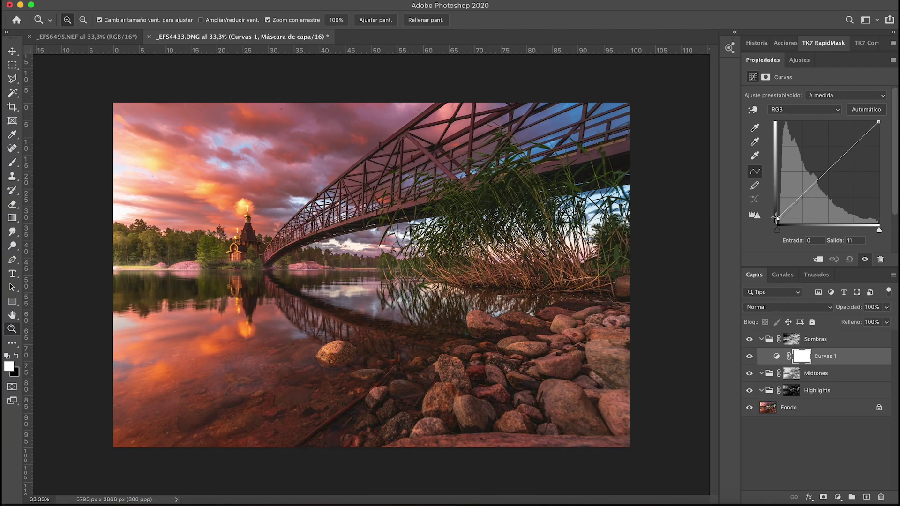
left_click(794, 206)
left_click_drag(794, 207, 794, 208)
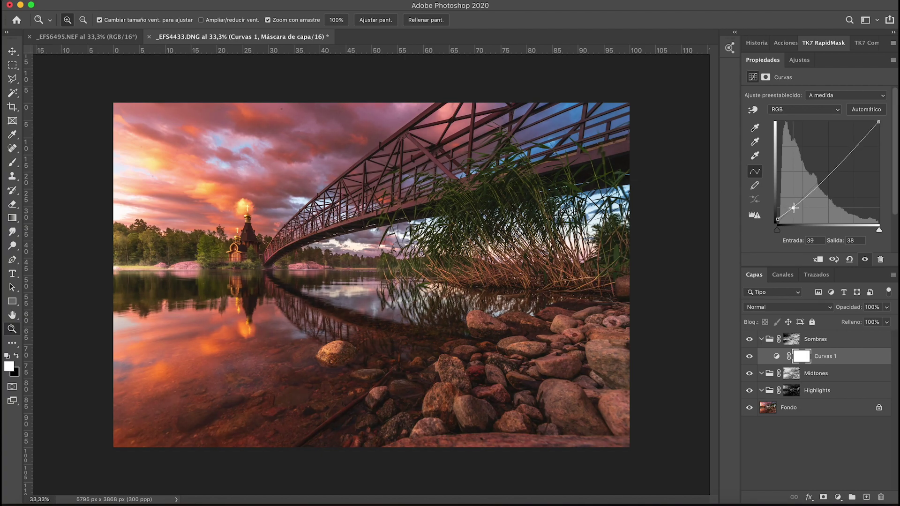
- Raise the blue (Azul) curve's black point to output 11 and compare the image with and without the Sombras group
left_click(792, 110)
left_click(780, 133)
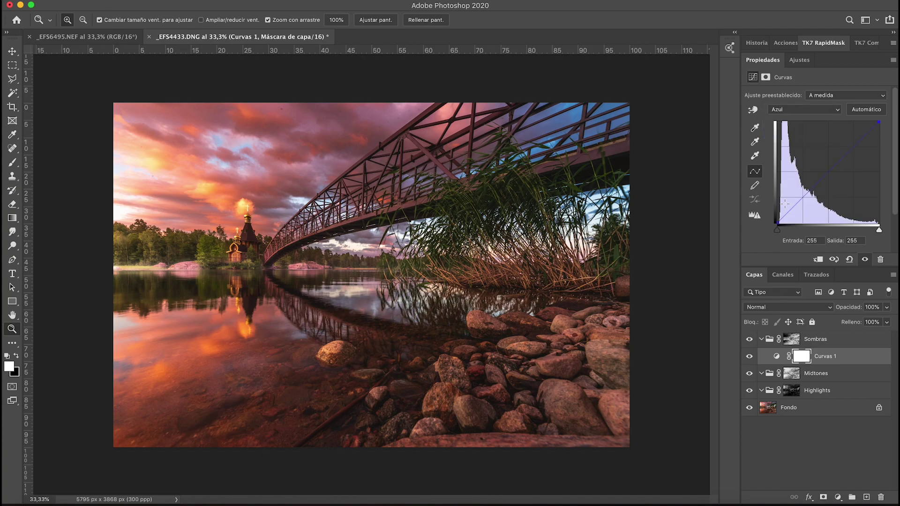
left_click_drag(778, 224, 777, 219)
left_click(749, 341)
left_click(749, 341)
left_click(750, 341)
left_click(750, 340)
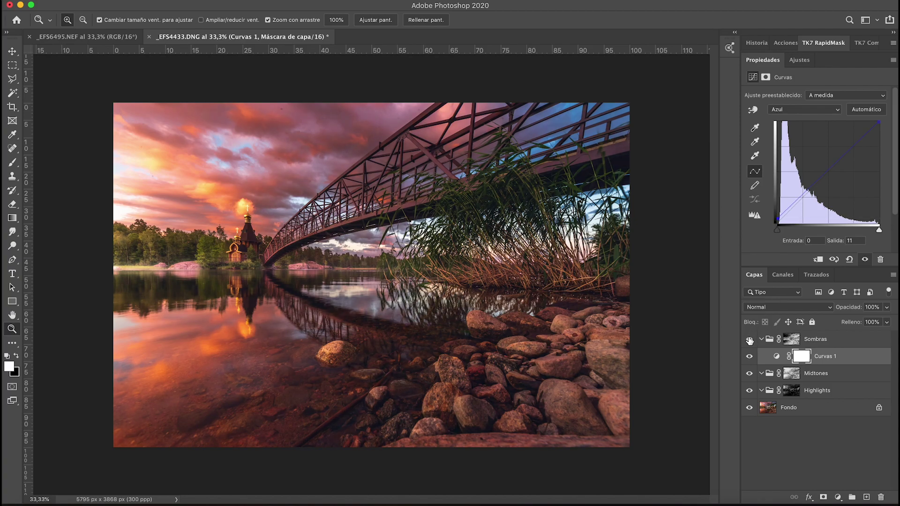
- Sample a blue sky tone as the foreground colour and a reddish cloud tone as the background colour
left_click(775, 356)
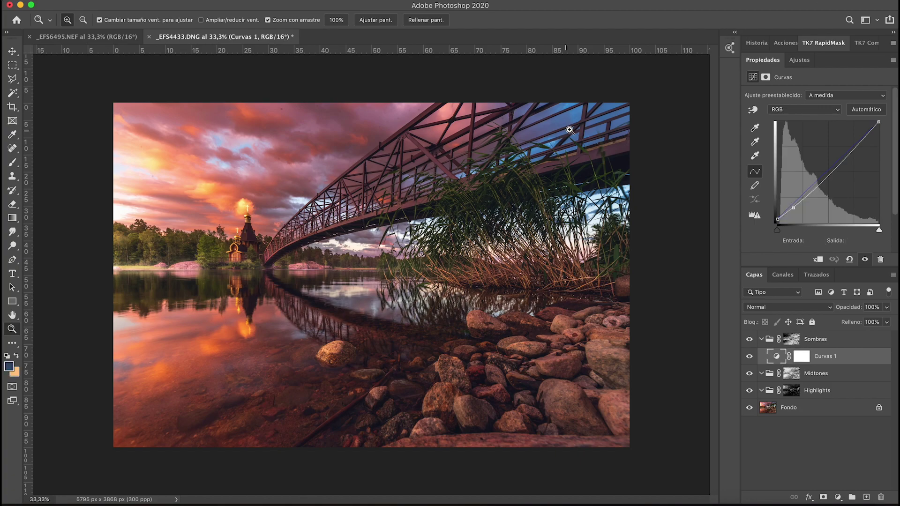
left_click(12, 134)
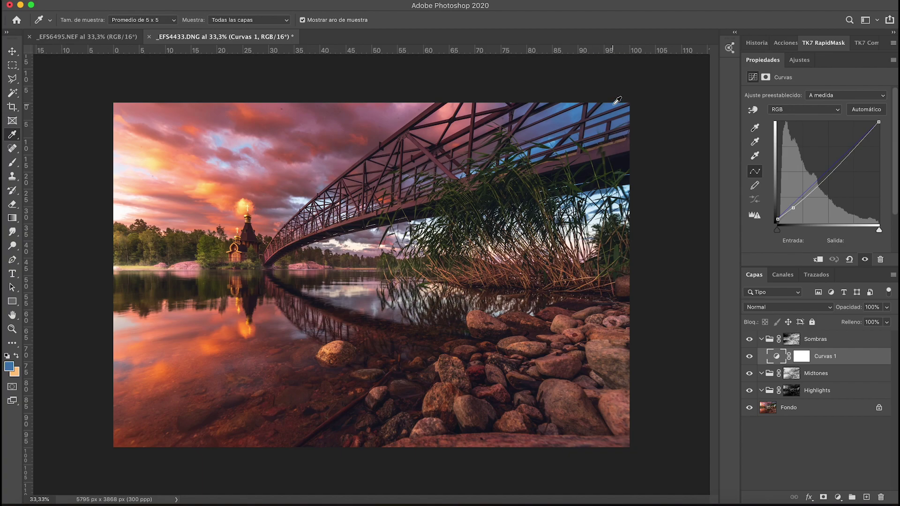
key("x")
left_click(252, 121)
left_click(252, 120)
left_click(16, 357)
- Add a Gradient Map layer in Luz suave blend mode above Curvas 1 and compare the image with and without it
left_click(839, 498)
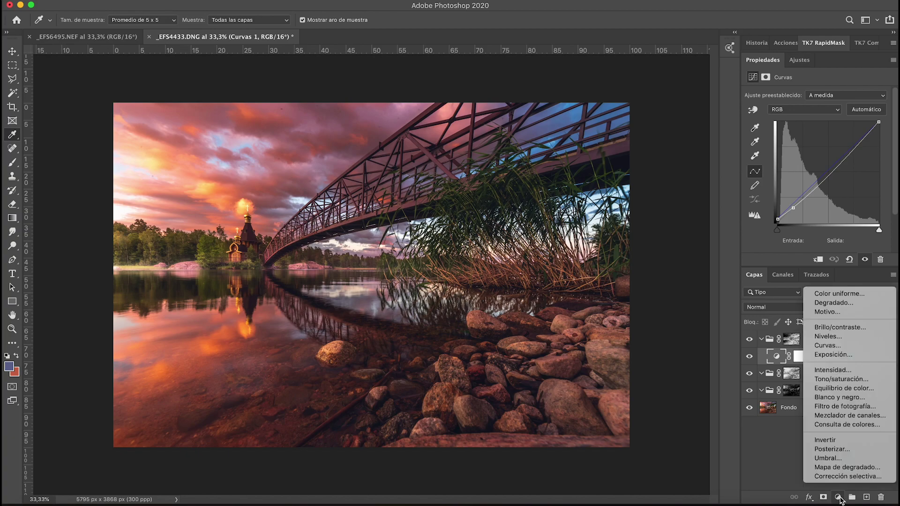
left_click(845, 471)
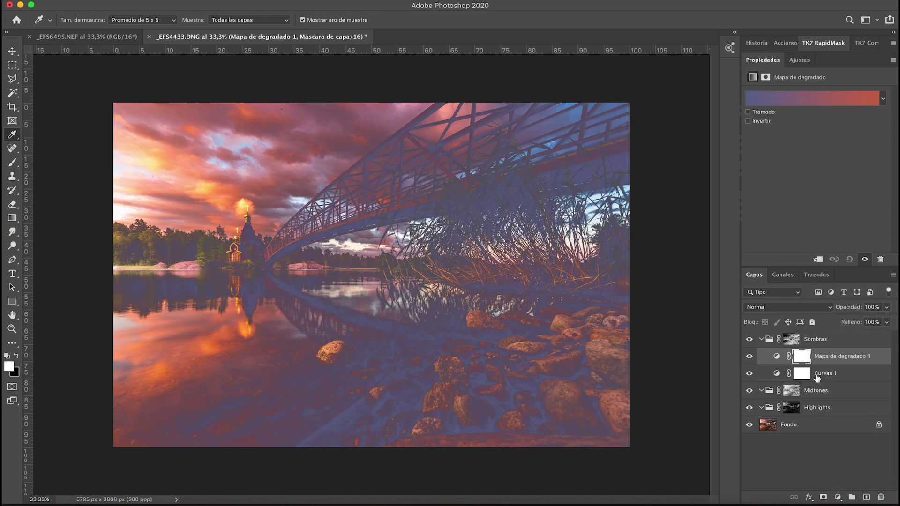
left_click(797, 307)
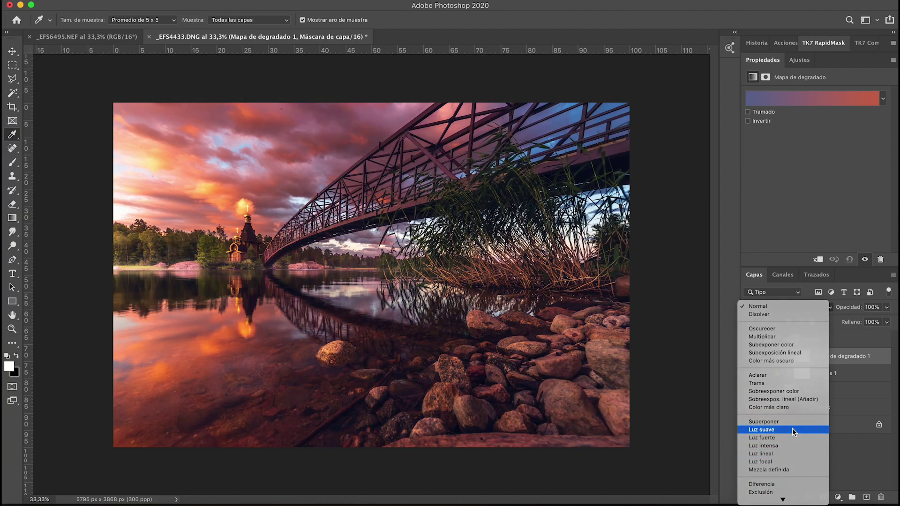
left_click(792, 428)
left_click(749, 357)
left_click(750, 357)
left_click(750, 357)
left_click(749, 358)
left_click(750, 358)
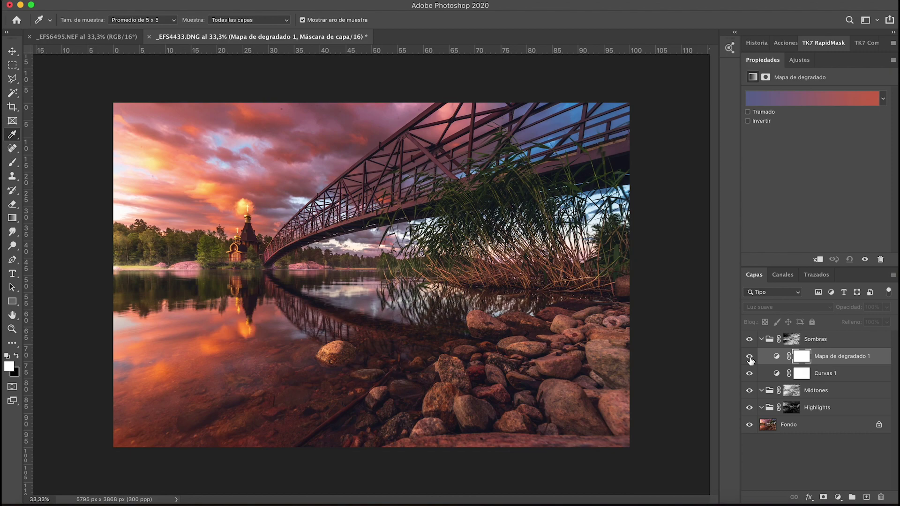
left_click(749, 357)
left_click(750, 357)
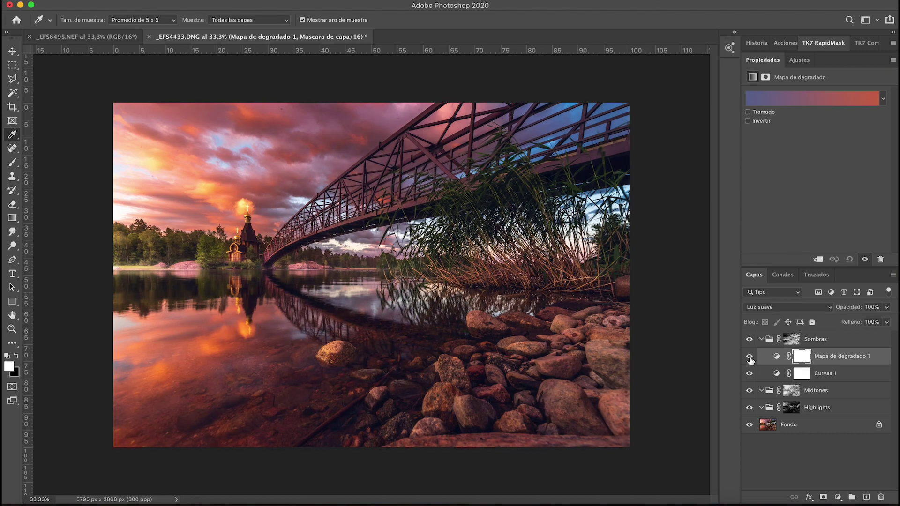
- Invert the gradient map's mask to black and set up a white brush of size 1955 at 20% opacity
left_click(803, 356)
key("super+i")
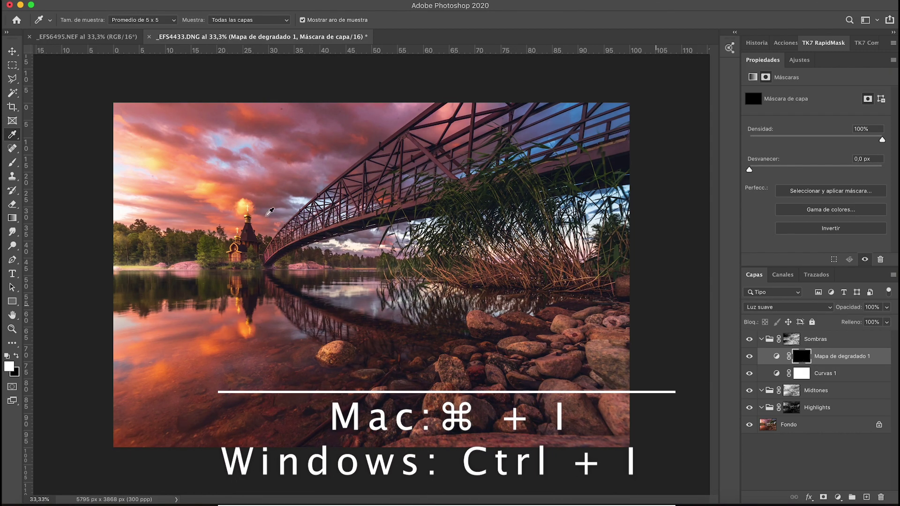
key("b")
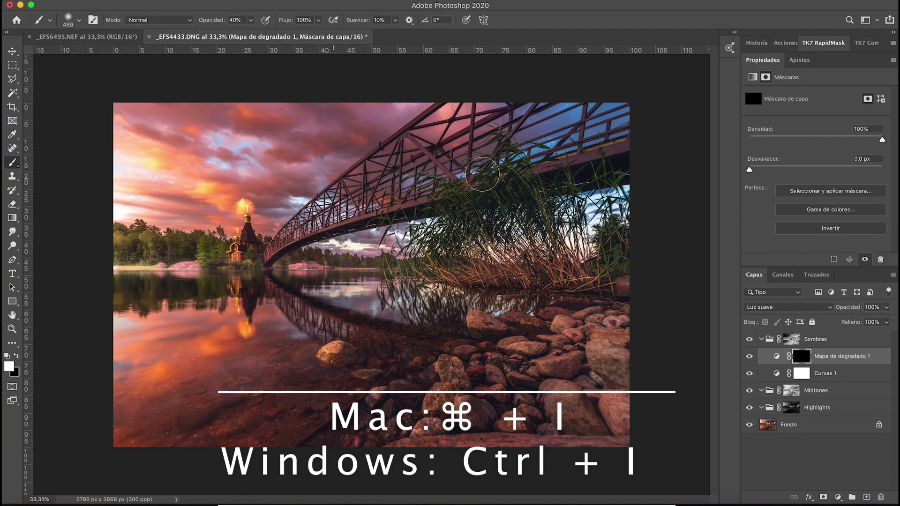
right_click(511, 178)
left_click_drag(630, 201, 634, 200)
left_click(627, 20)
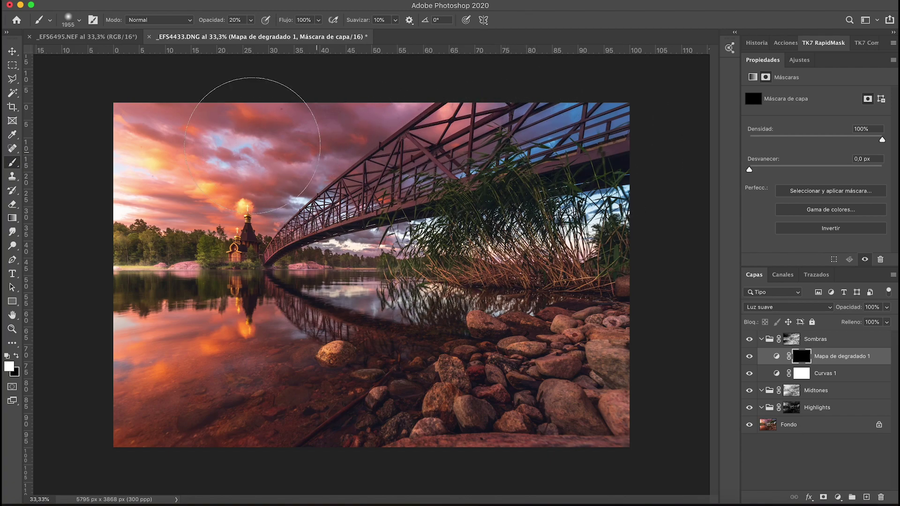
- Paint the gradient map's effect into its mask over the stones and bridge area, then refine it with a size 339 brush
mouse_move(543, 308)
left_mouse_down()
mouse_move(432, 351)
mouse_move(533, 412)
mouse_move(554, 403)
left_mouse_up()
mouse_move(229, 159)
left_mouse_down()
mouse_move(324, 159)
mouse_move(449, 178)
left_mouse_up()
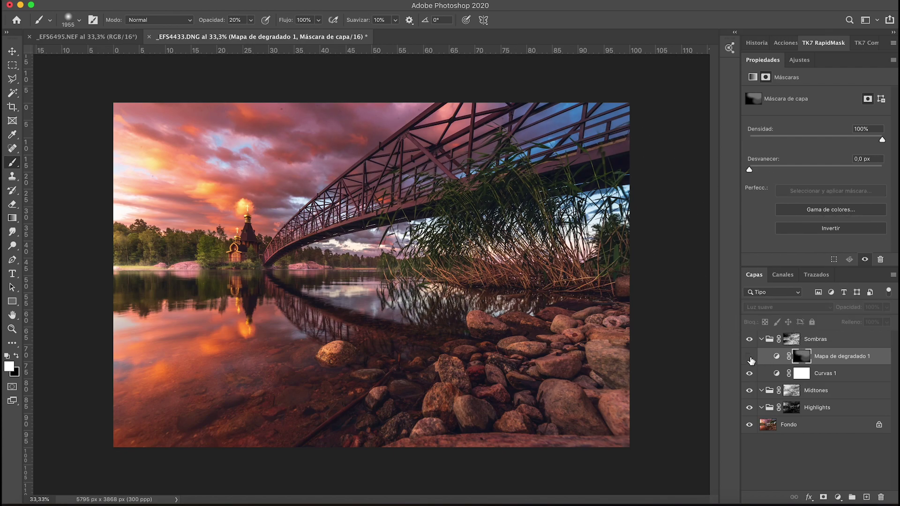
right_click(589, 327)
left_click(606, 339)
left_click(477, 383)
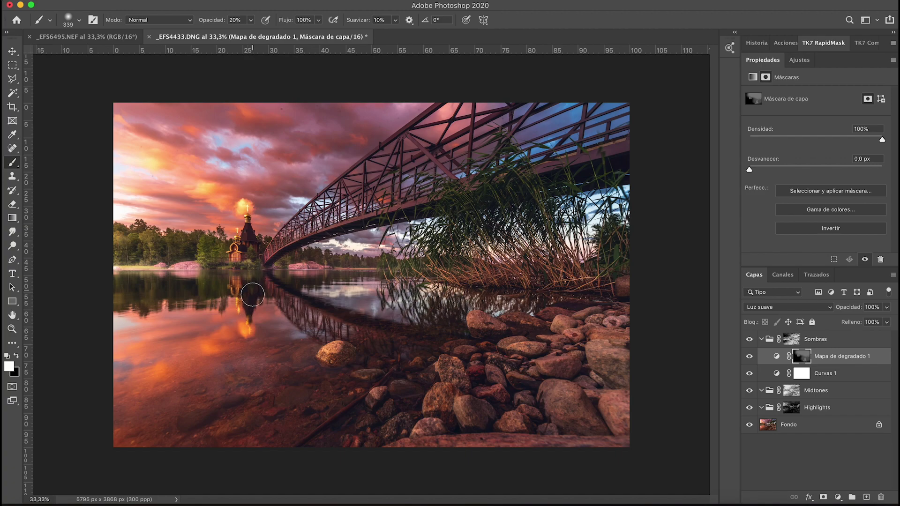
- Compare the image with and without the painted gradient map and select the Midtones group
left_click(750, 357)
left_click(750, 357)
left_click(750, 357)
left_click(750, 357)
left_click(776, 393)
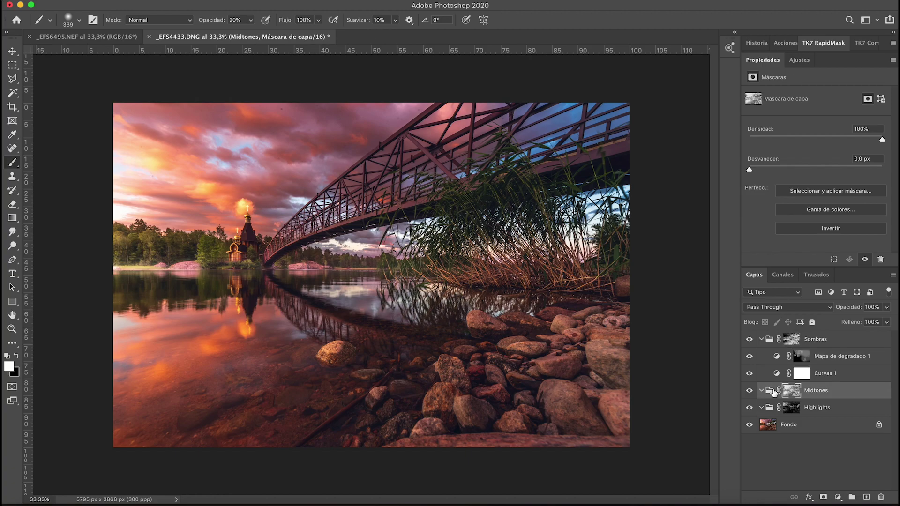
- Add a Curves layer to the Midtones group with a slight contrast curve, placing the shadow point at input 62, output 59
left_click(842, 496)
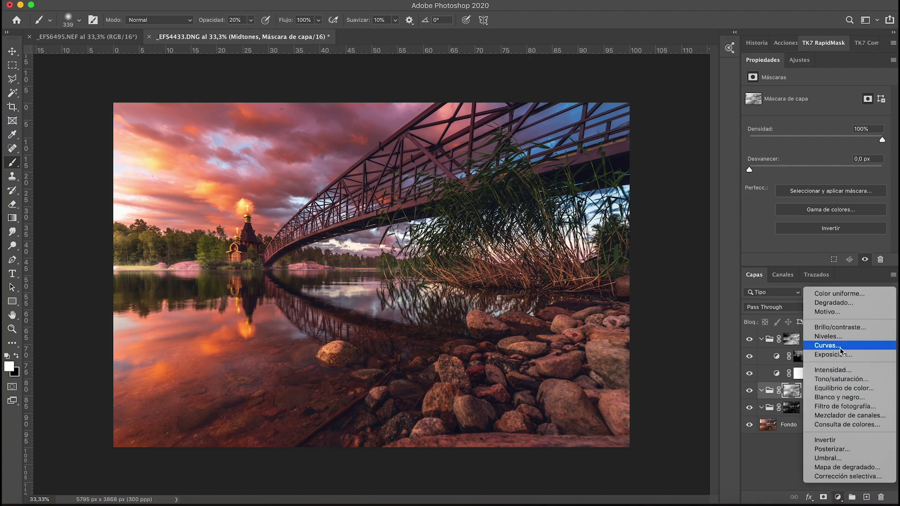
left_click(811, 248)
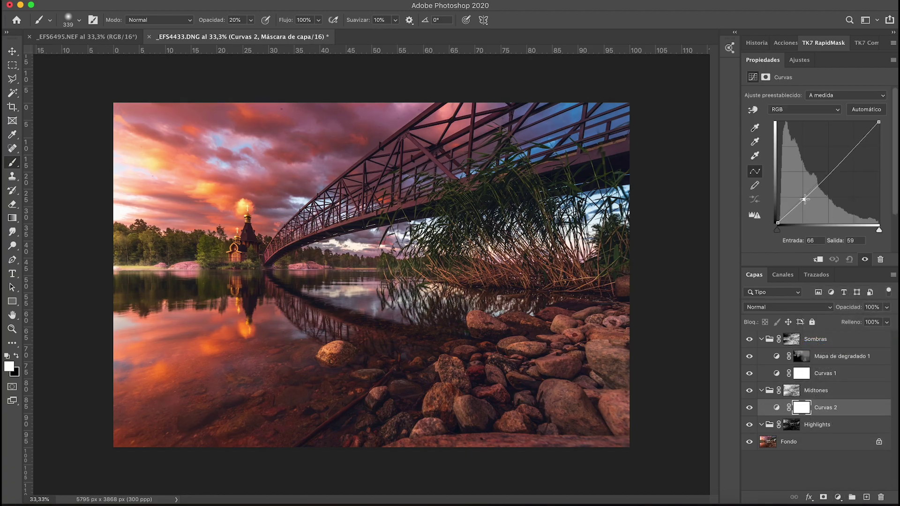
left_click_drag(850, 151, 849, 149)
left_click_drag(805, 198, 802, 199)
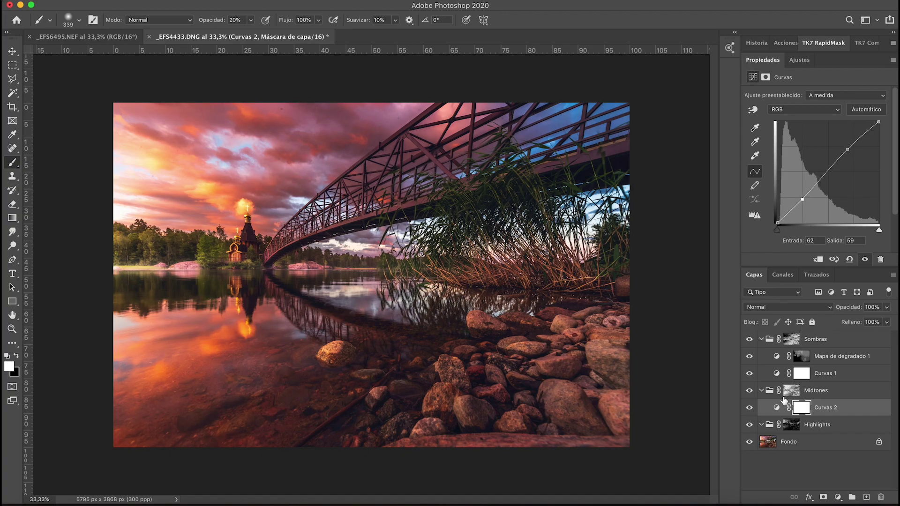
- Sample yellow and orange tones from the Fondo layer's sunset sky as the foreground and background colours
left_click(831, 428)
left_click(838, 497)
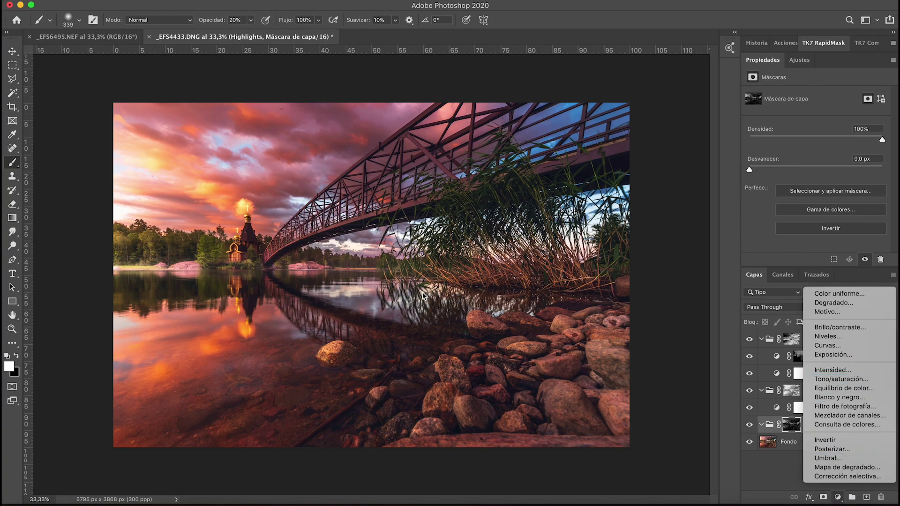
left_click(12, 136)
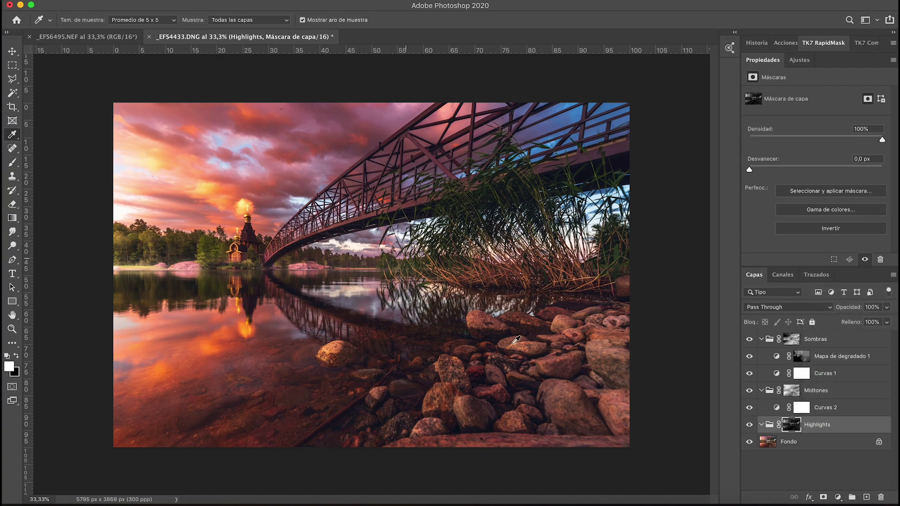
left_click(768, 446)
left_click(205, 184)
left_click(229, 199)
left_click(202, 181)
key("x")
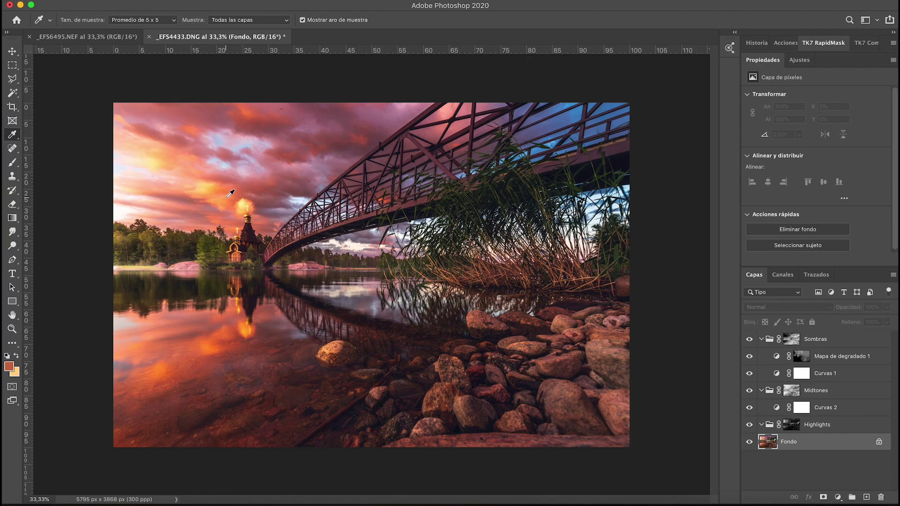
key("x")
- Add a yellow-to-orange Gradient Map layer to the Highlights group and set its blend mode to Luz suave
left_click(844, 427)
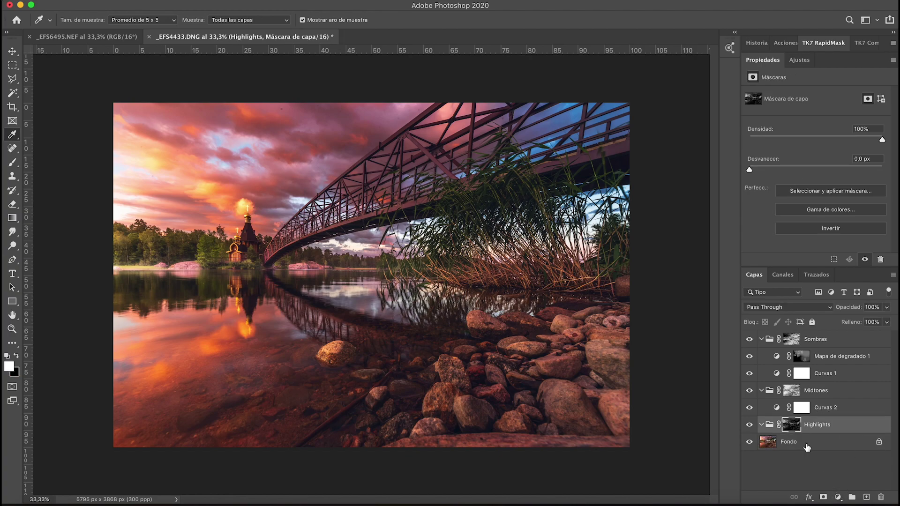
left_click(774, 428)
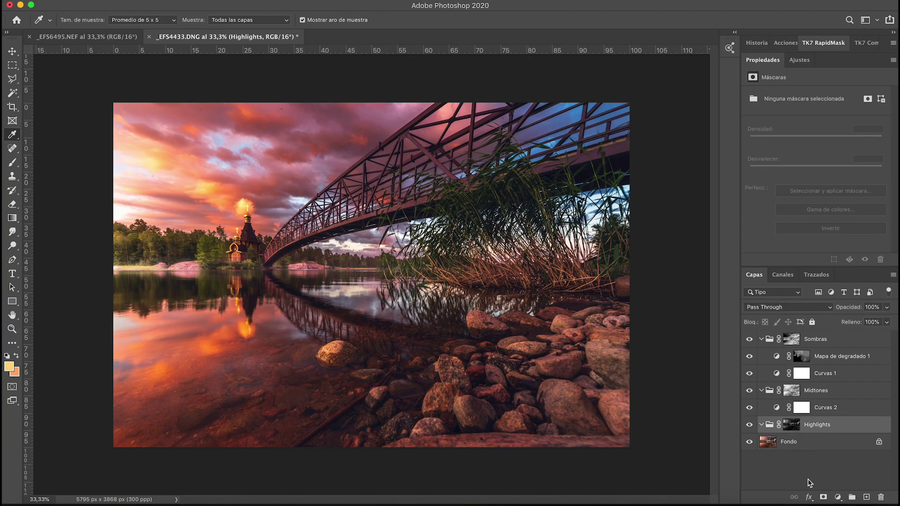
left_click(838, 498)
left_click(846, 473)
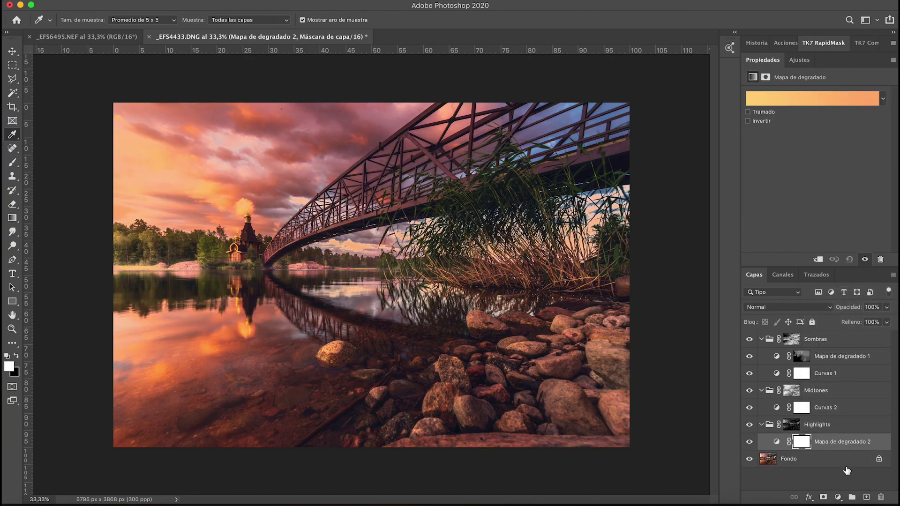
left_click(797, 310)
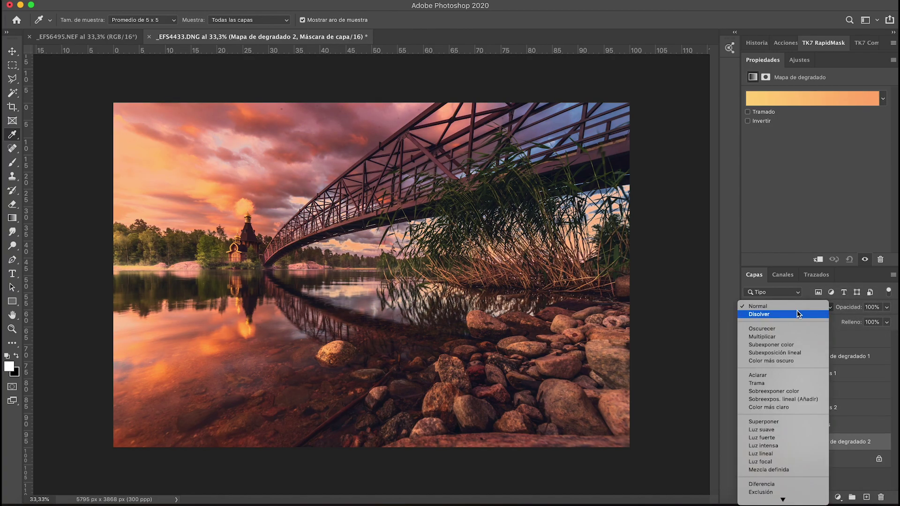
left_click(799, 434)
- Compare the image with and without the Mapa de degradado 2 layer
left_click(750, 442)
left_click(749, 443)
left_click(749, 443)
left_click(750, 443)
left_click(750, 443)
left_click(750, 443)
left_click(750, 442)
left_click(750, 443)
left_click(750, 443)
left_click(750, 443)
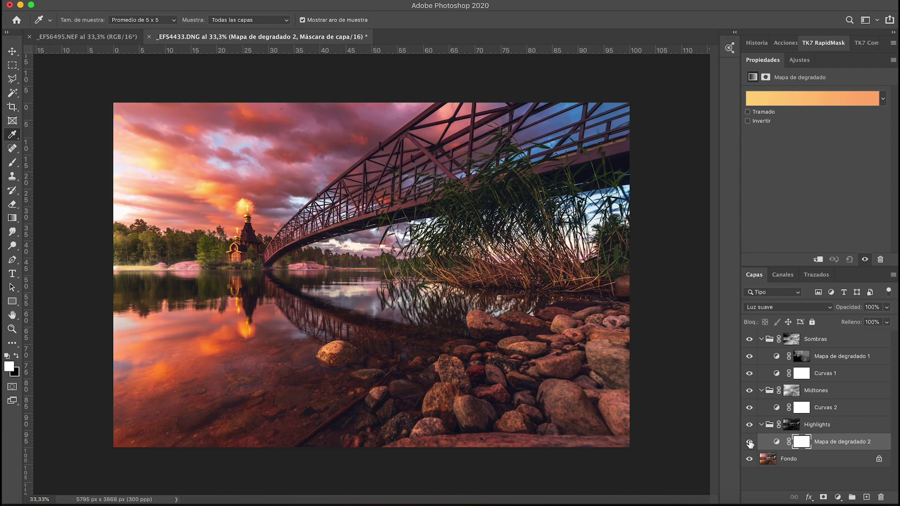
- Invert the Mapa de degradado 2 mask to black and paint its warm glow around the church and bright reflections with a 20% white brush
left_click(801, 442)
key("super+i")
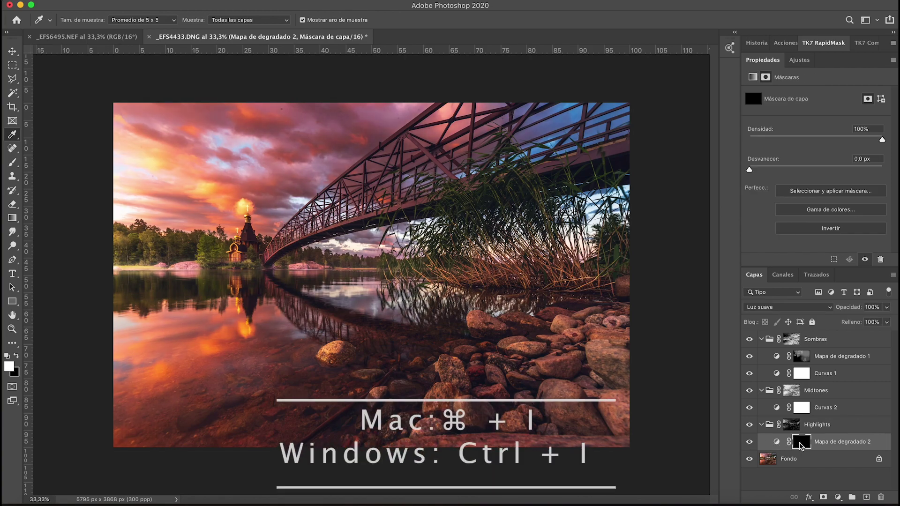
left_click(11, 163)
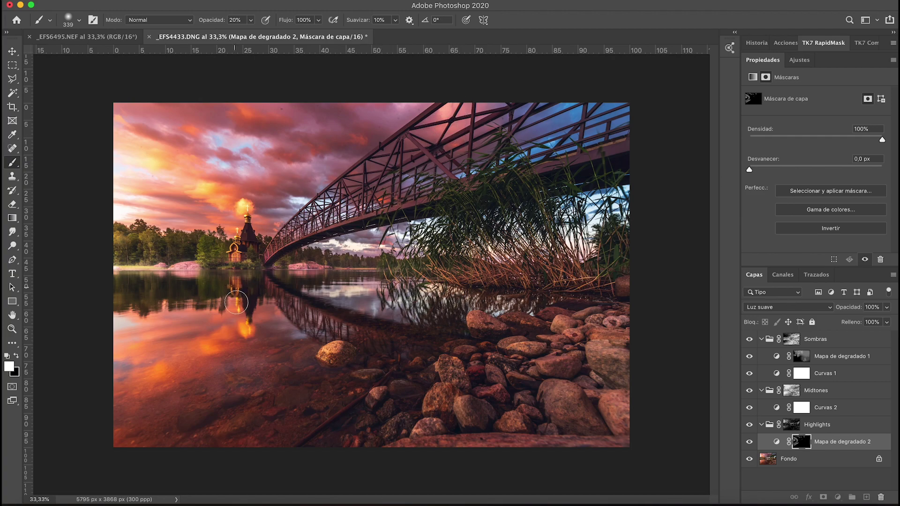
key("z")
mouse_move(280, 285)
left_mouse_down()
mouse_move(295, 299)
mouse_move(367, 296)
left_mouse_up()
key("alt")
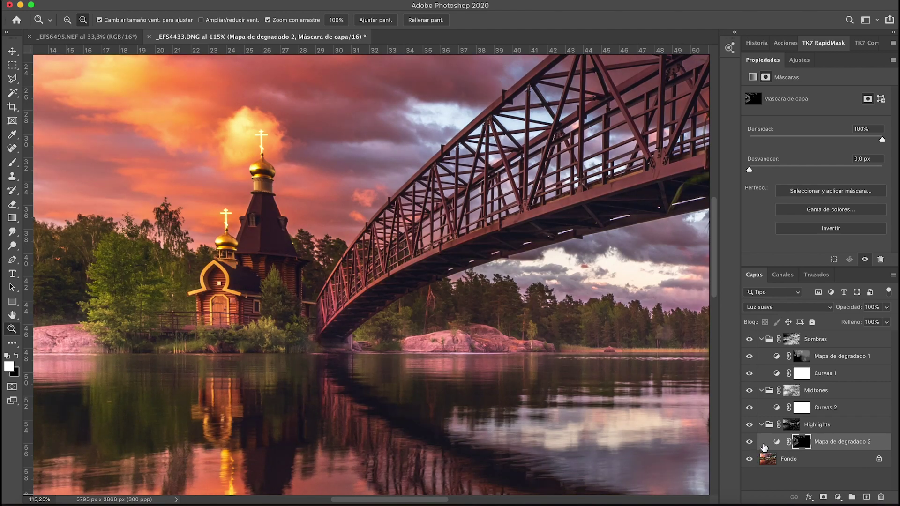
- Add a low-contrast Curves layer above Curvas 2, raising the shadows and lowering the highlight point to input 194, output 182
left_click(782, 408)
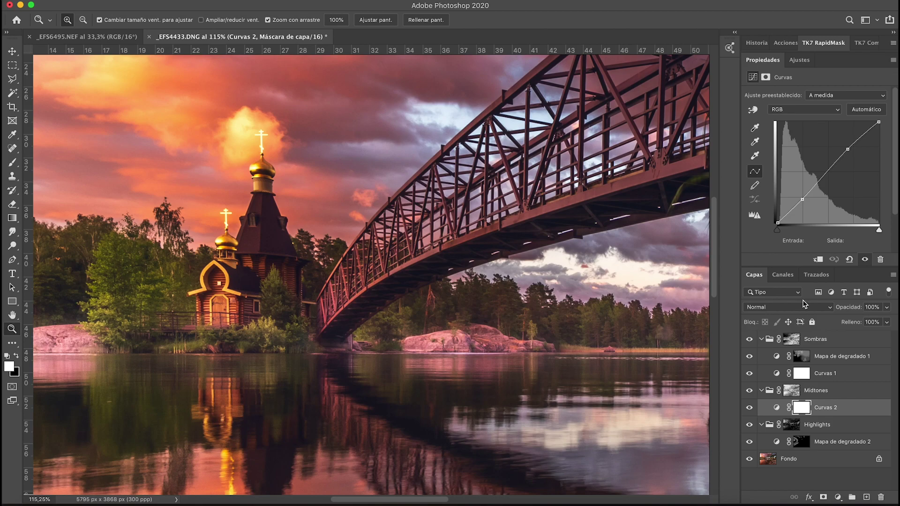
left_click(839, 497)
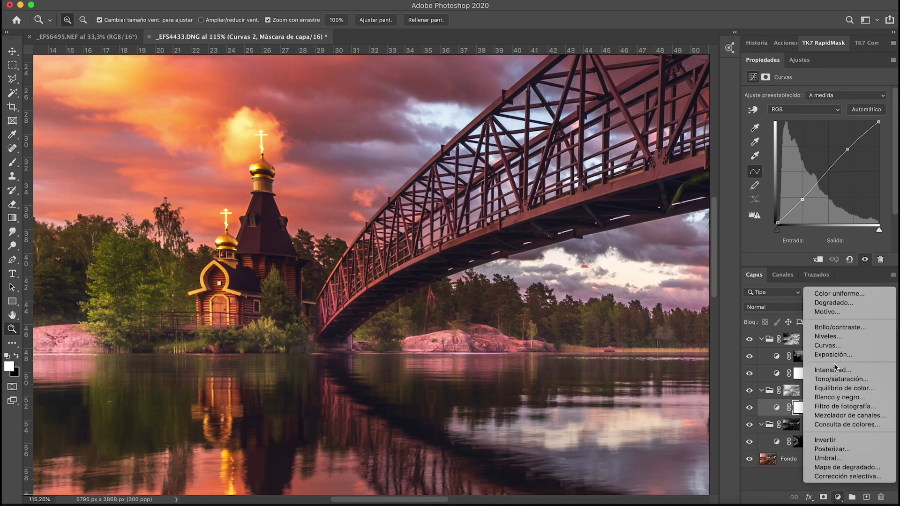
left_click(835, 345)
left_click_drag(804, 194, 801, 188)
left_click_drag(844, 156, 855, 151)
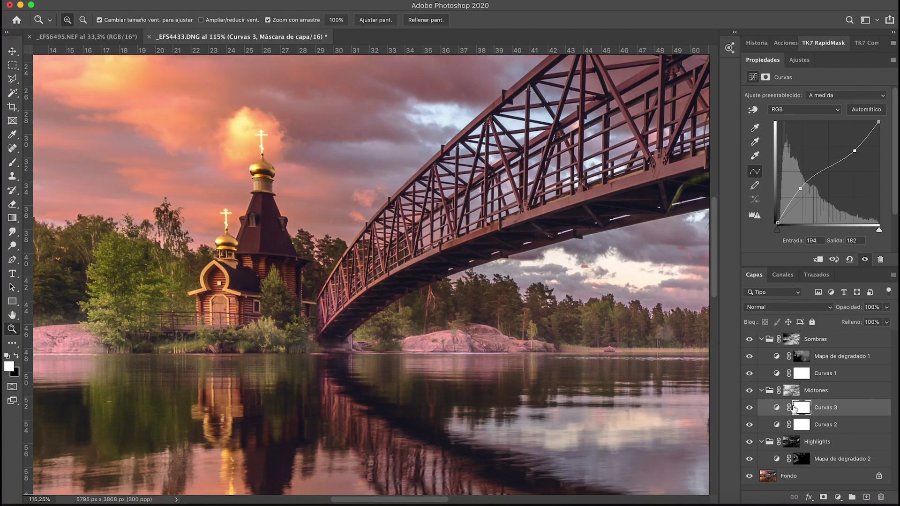
- Invert the Curvas 3 mask to black and set up a white brush of size 940 at 30% opacity
left_click(794, 408)
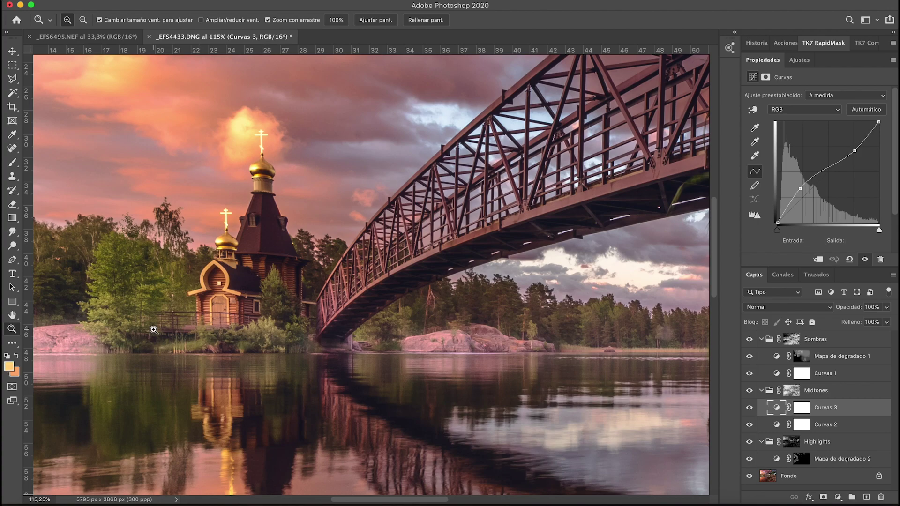
left_click(802, 411)
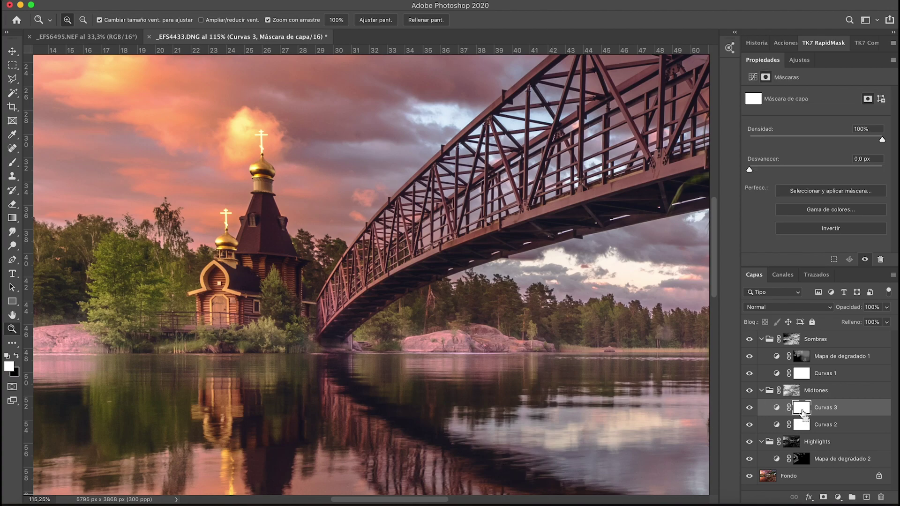
key("super+i")
left_click(12, 162)
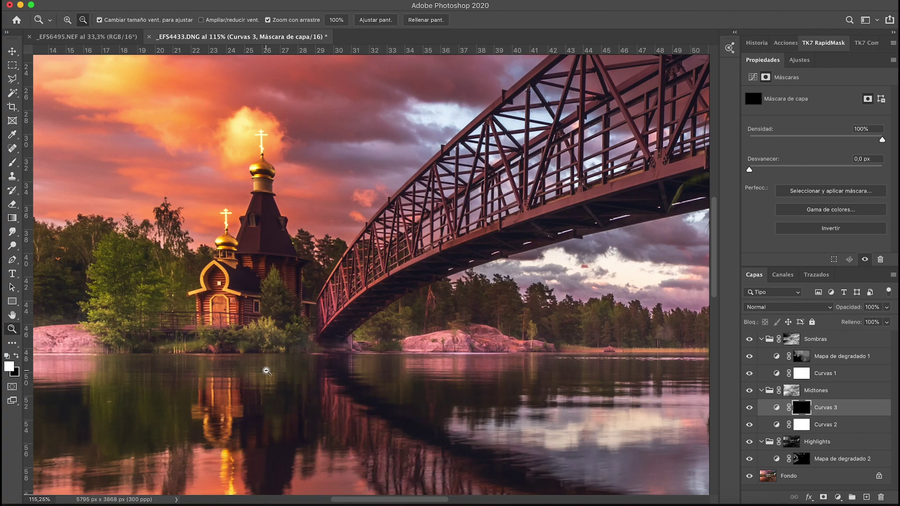
scroll(267, 371, "down", 3)
key("3")
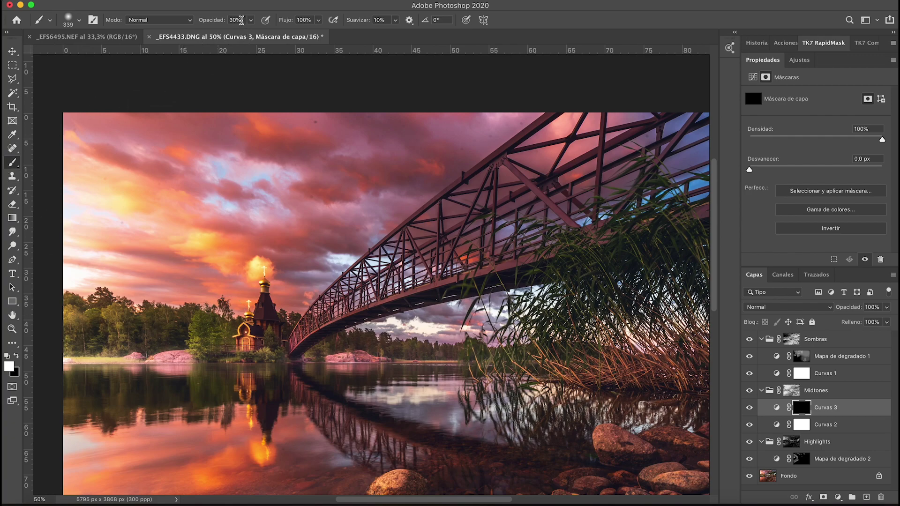
right_click(316, 411)
left_click(422, 345)
type("940")
key("Return")
- Paint the low-contrast curve into its mask along the far shoreline and compare the image with and without it
left_click_drag(438, 375, 160, 354)
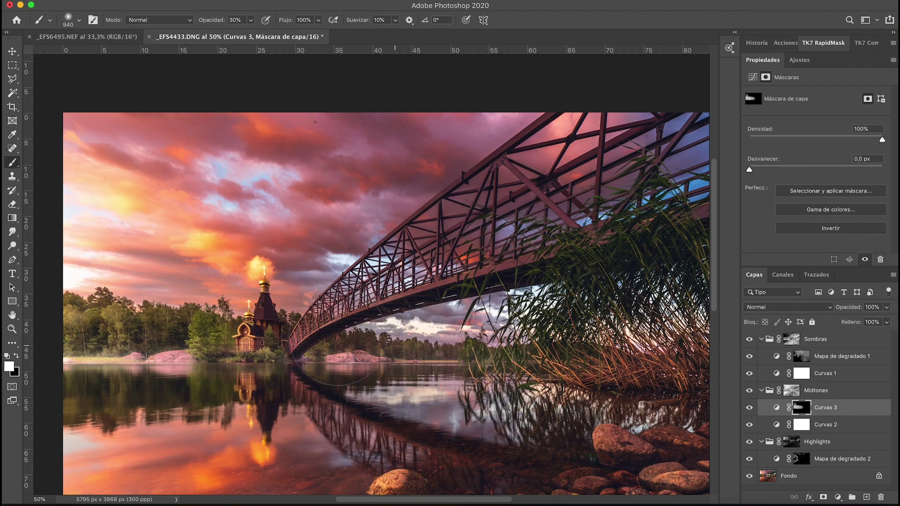
left_click(750, 411)
left_click(750, 411)
left_click(750, 410)
left_click(750, 410)
- Add a darkening Curves layer above Curvas 1 with a point at input 144, output 109, and invert its mask to black
left_click(829, 374)
left_click(838, 497)
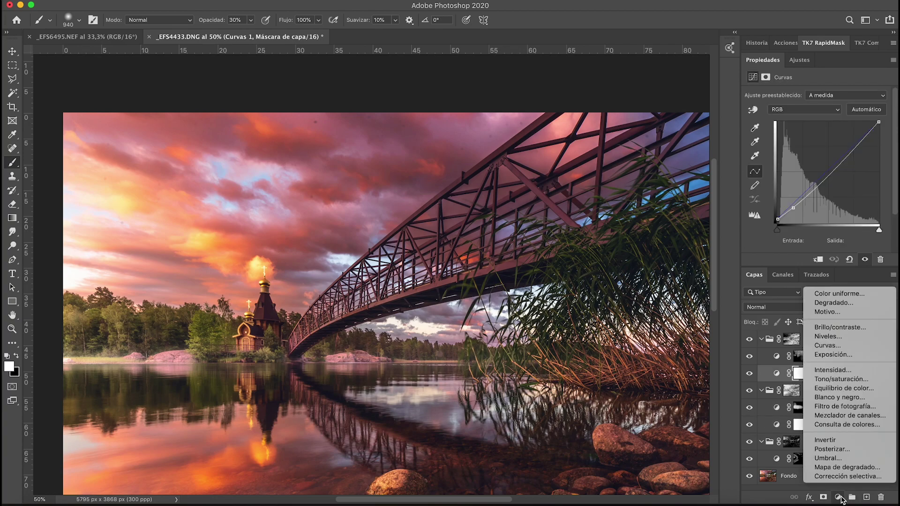
left_click(851, 347)
left_click_drag(830, 173, 835, 179)
key("super+i")
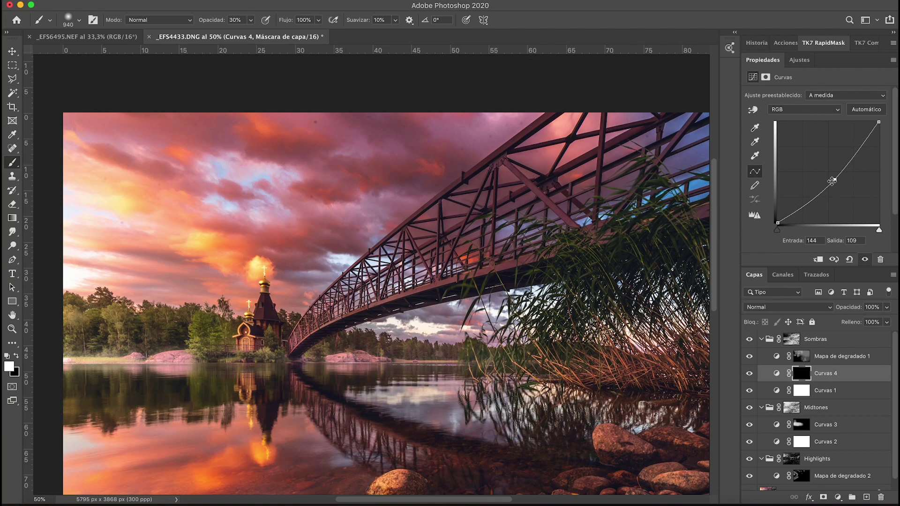
- Resize the brush and paint the darkening curve into the Curvas 4 mask along the treeline and bridge
right_click(257, 361)
left_click(371, 356)
left_click(172, 342)
key("z")
left_click(373, 312, "alt")
left_click(374, 312, "alt")
left_click_drag(495, 277, 414, 315, "space")
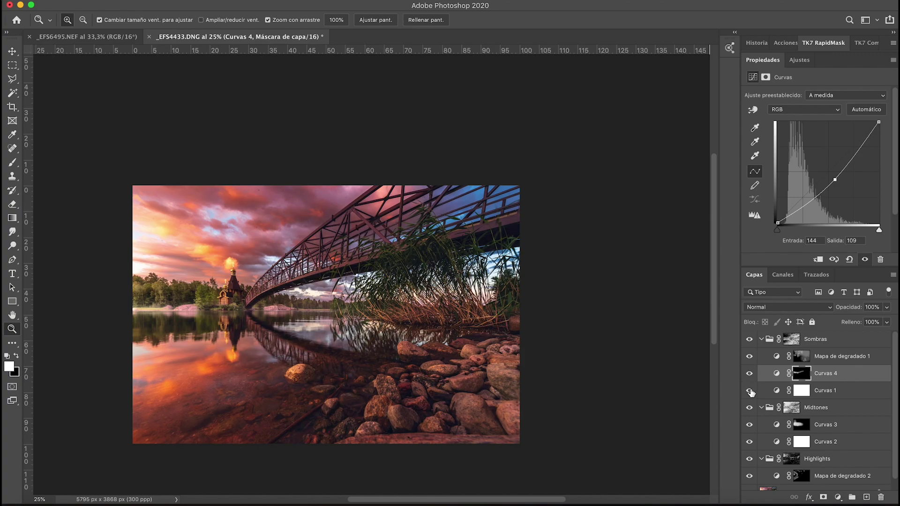
- Compare the image with and without the Sombras group
left_click(750, 342)
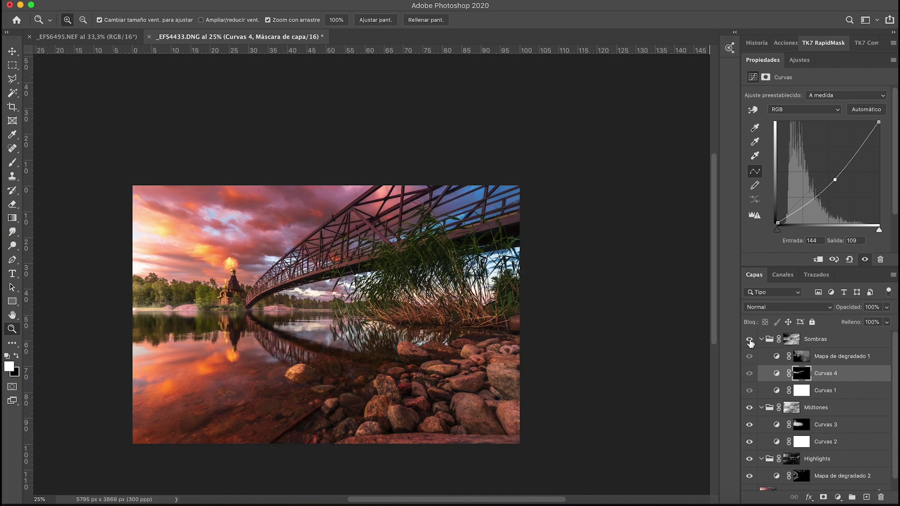
left_click(750, 342)
left_click(750, 341)
left_click(750, 341)
left_click(751, 341)
left_click(750, 342)
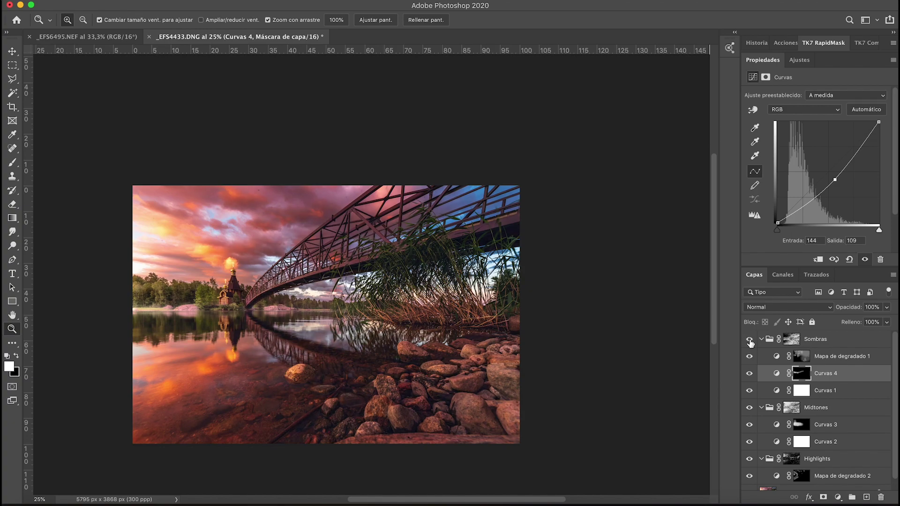
left_click(750, 341)
- Compare the original Fondo layer on its own with the fully adjusted image
scroll(797, 439, "down", 1)
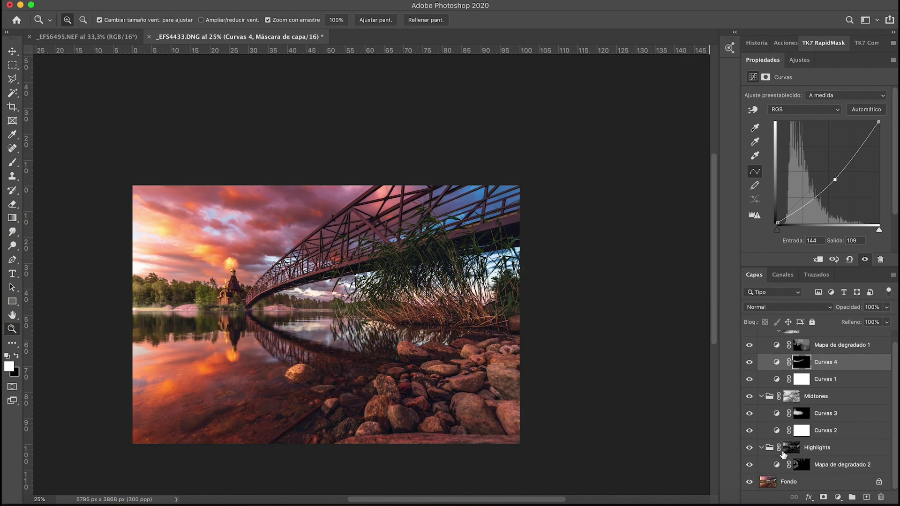
left_click(749, 482, "alt")
left_click(749, 483, "alt")
left_click(750, 483, "alt")
left_click(749, 483, "alt")
left_click(750, 483, "alt")
left_click(750, 483, "alt")
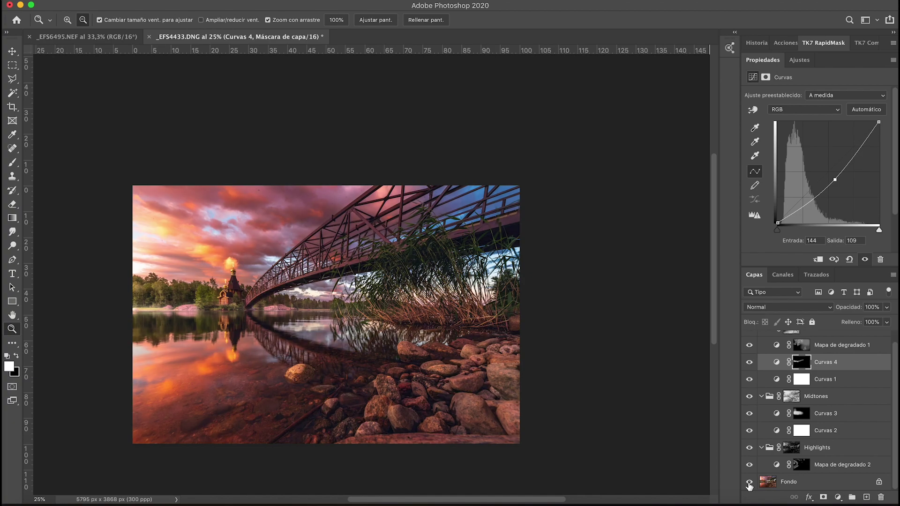
left_click(749, 483, "alt")
left_click(749, 483, "alt")
left_click(750, 483, "alt")
left_click(749, 483, "alt")
left_click(749, 483, "alt")
left_click(749, 483, "alt")
left_click(750, 483, "alt")
left_click(749, 483, "alt")
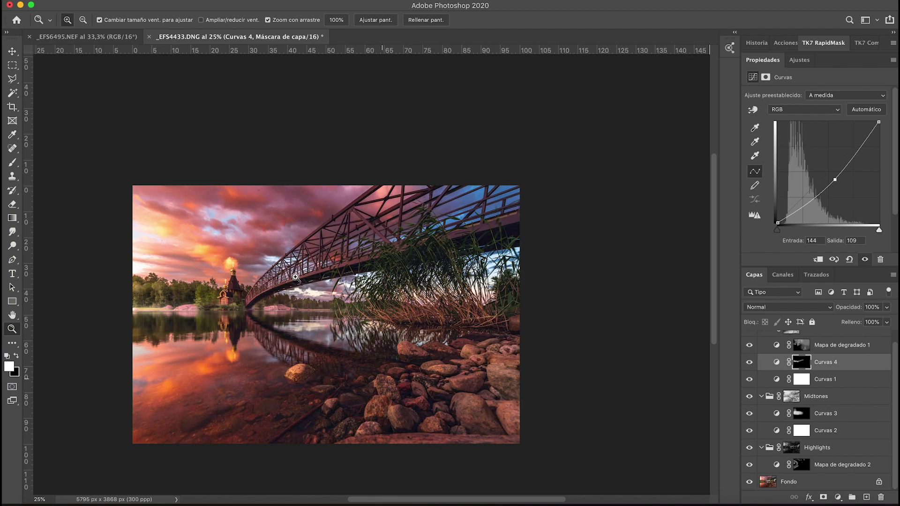
- Inspect the church, bridge, reeds and stones up close, and select the Mapa de degradado 2 layer in the Highlights group
left_click_drag(296, 277, 331, 307)
left_click_drag(398, 262, 499, 203)
key("super+r")
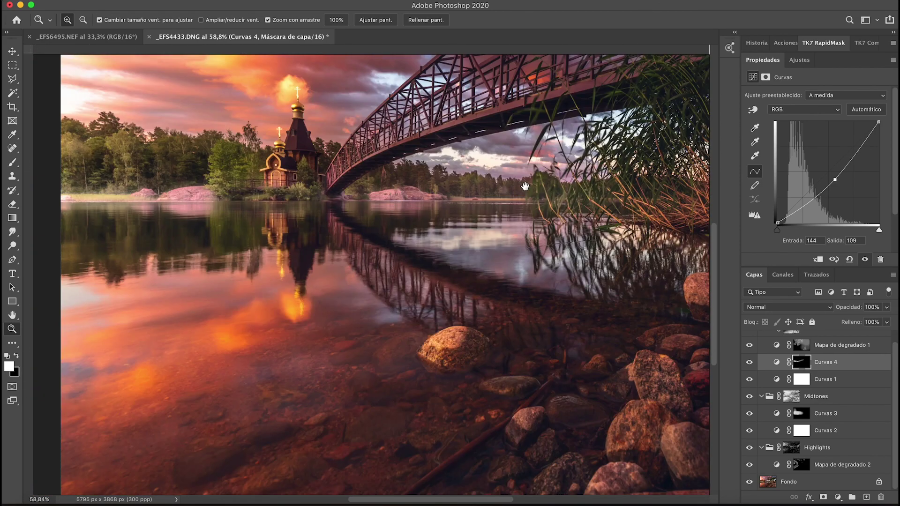
left_click_drag(488, 204, 341, 248)
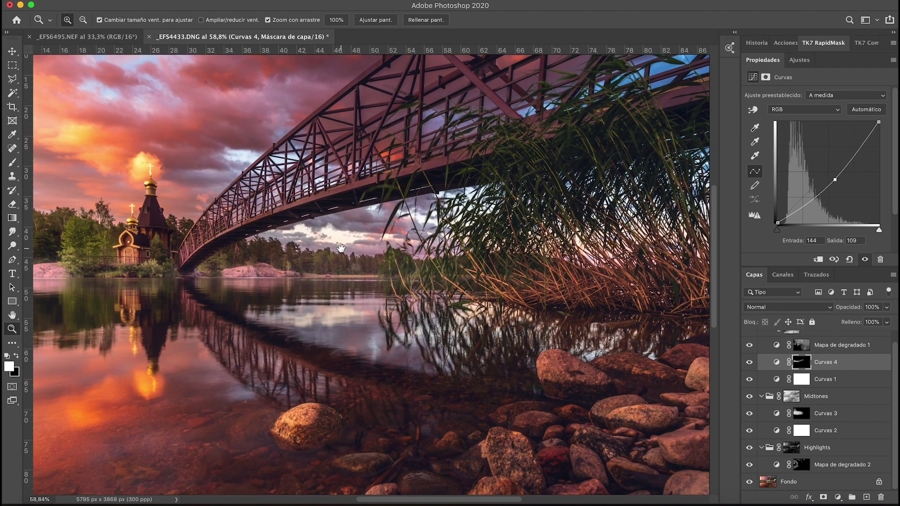
left_click_drag(453, 234, 212, 223)
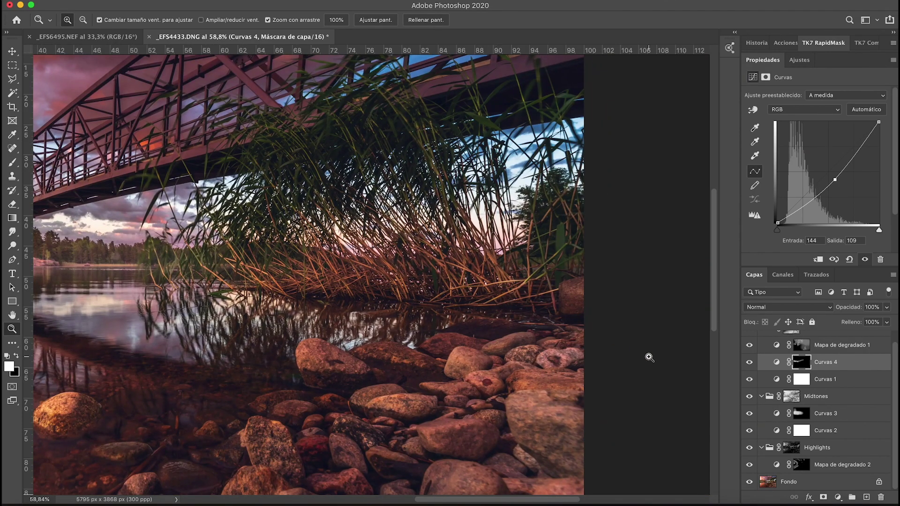
left_click(778, 467)
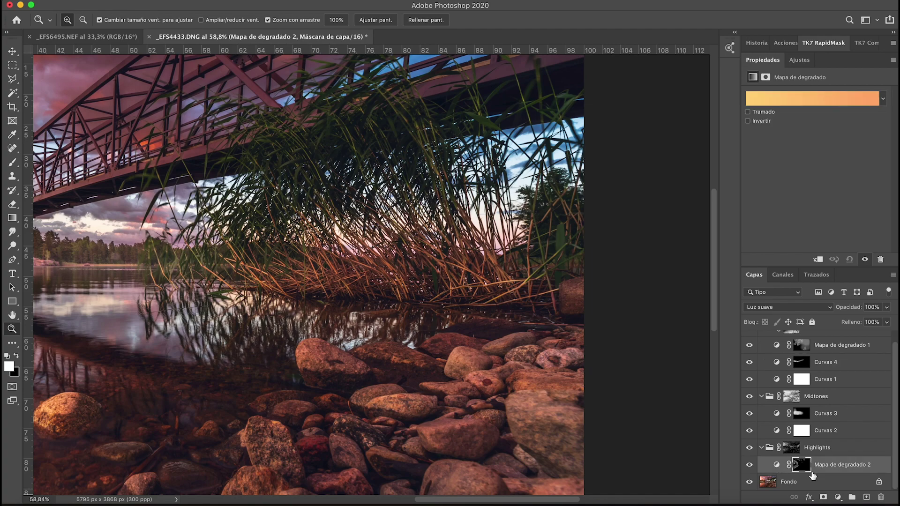
left_click(378, 22)
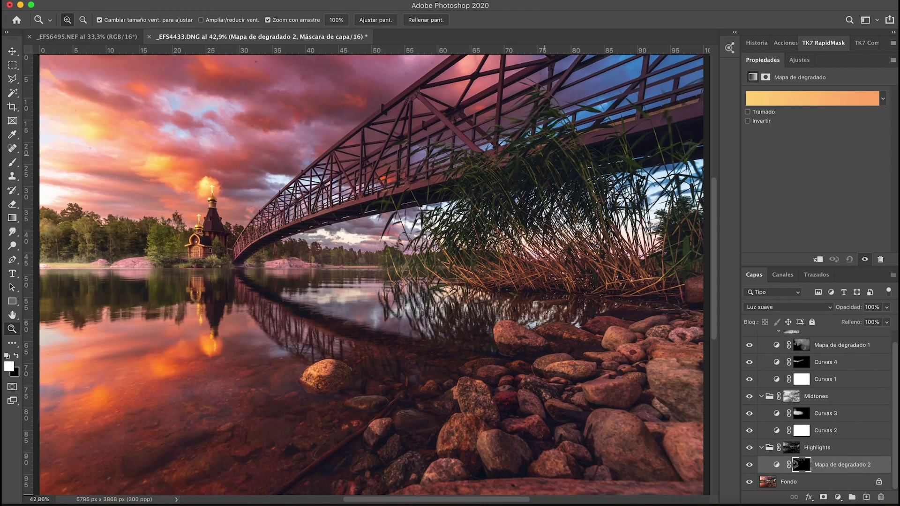
- Add a new empty layer above Mapa de degradado 2 in the Highlights group and set its blend mode to Luz suave
left_click(838, 497)
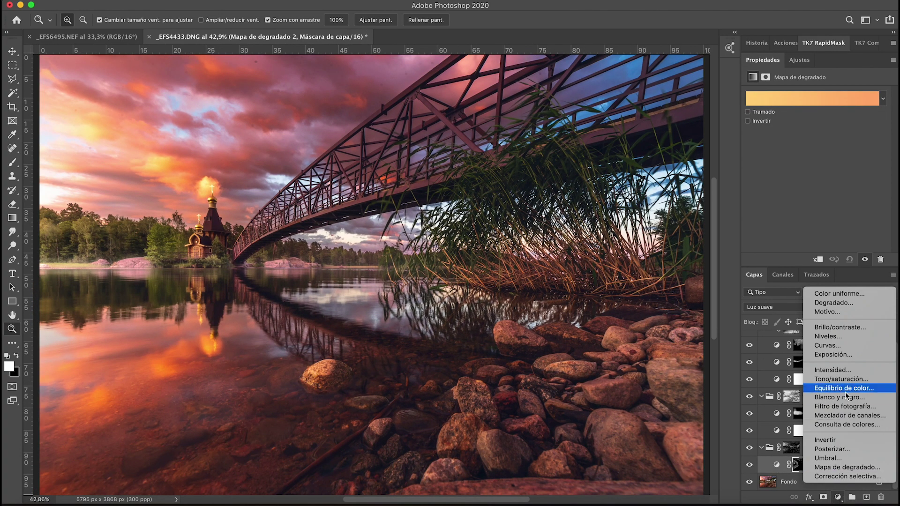
key("Escape")
left_click(867, 498)
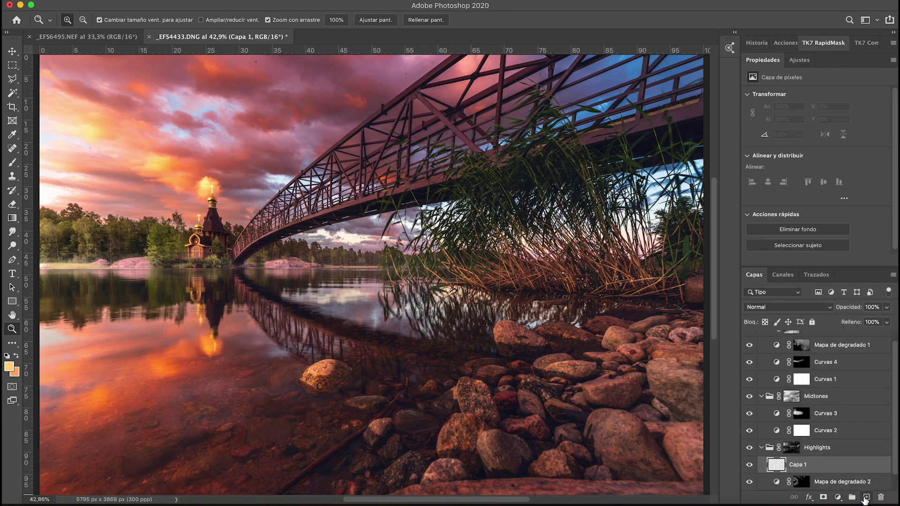
left_click(788, 307)
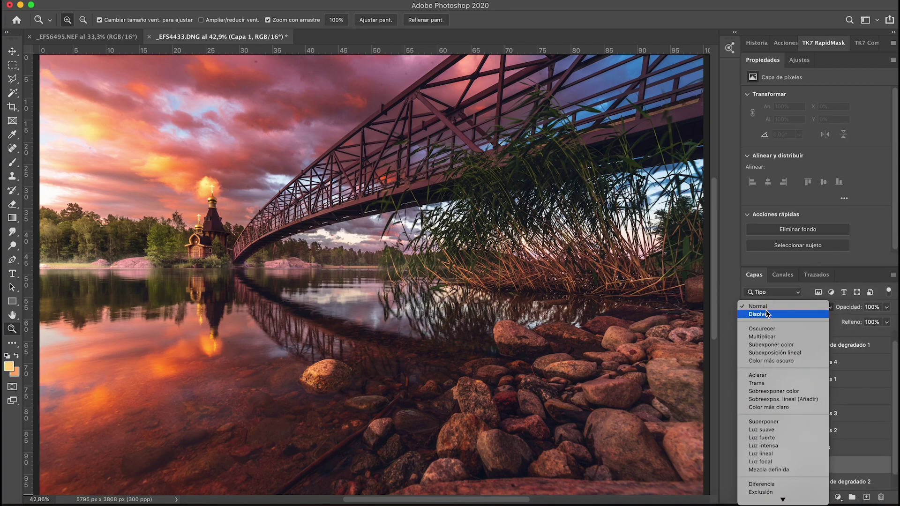
left_click(800, 430)
- Set the brush to 489 px and paint a warm yellow-orange glow over the bright sky near the photo's left edge
left_click(12, 162)
left_click_drag(85, 153, 238, 149)
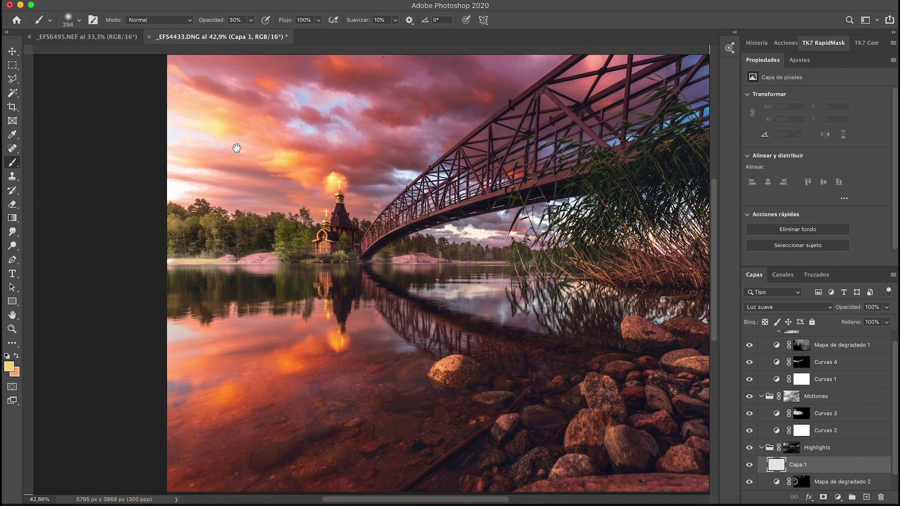
right_click(238, 151)
left_click(359, 173)
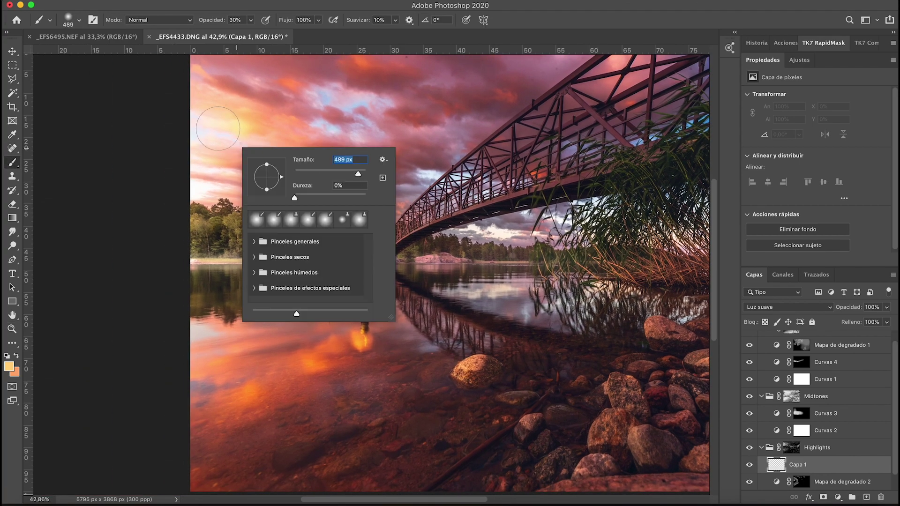
left_click(180, 131)
mouse_move(191, 144)
left_mouse_down()
mouse_move(180, 193)
mouse_move(202, 187)
left_mouse_up()
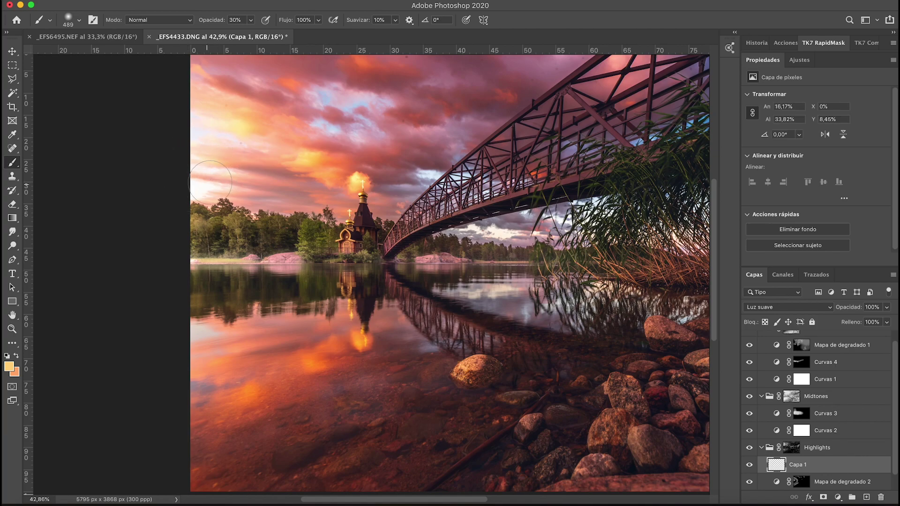
left_click_drag(251, 143, 203, 187)
- Enlarge the brush to 1955 px and paint broad, soft warm light over the sunset sky and around the church
right_click(221, 186)
left_click(346, 217)
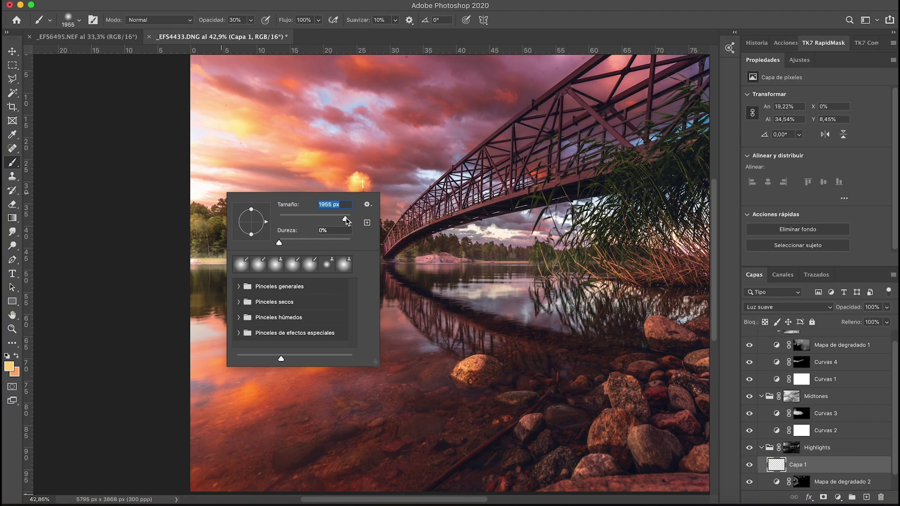
left_click(198, 147)
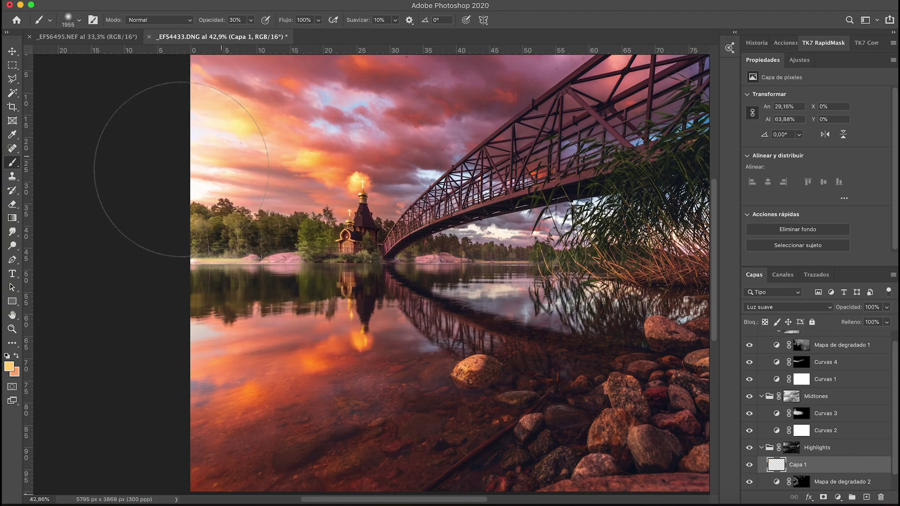
left_click(344, 216)
mouse_move(463, 236)
left_mouse_down()
mouse_move(329, 166)
mouse_move(504, 238)
left_mouse_up()
- Judge the painted glow on the whole photo and reduce the Capa 1 layer's opacity to 66%
key("z")
left_click(367, 21)
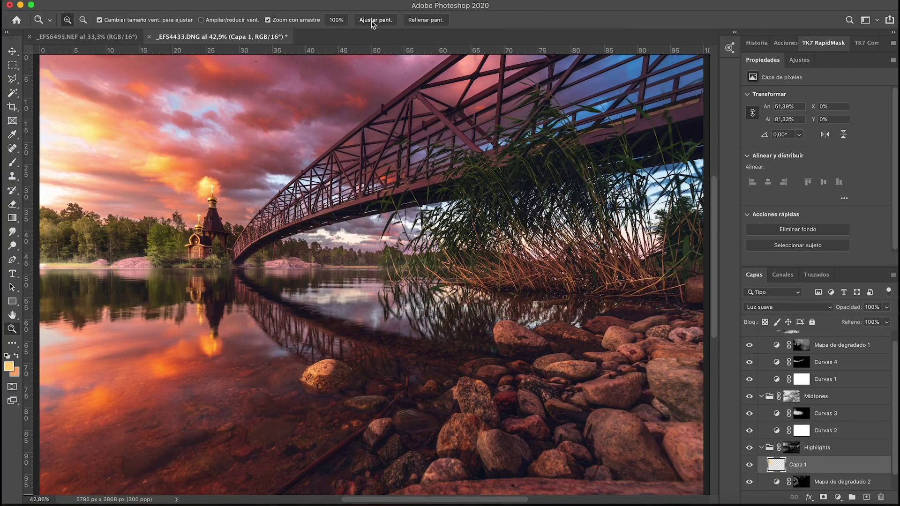
left_click(417, 263, "alt")
left_click(417, 263, "alt")
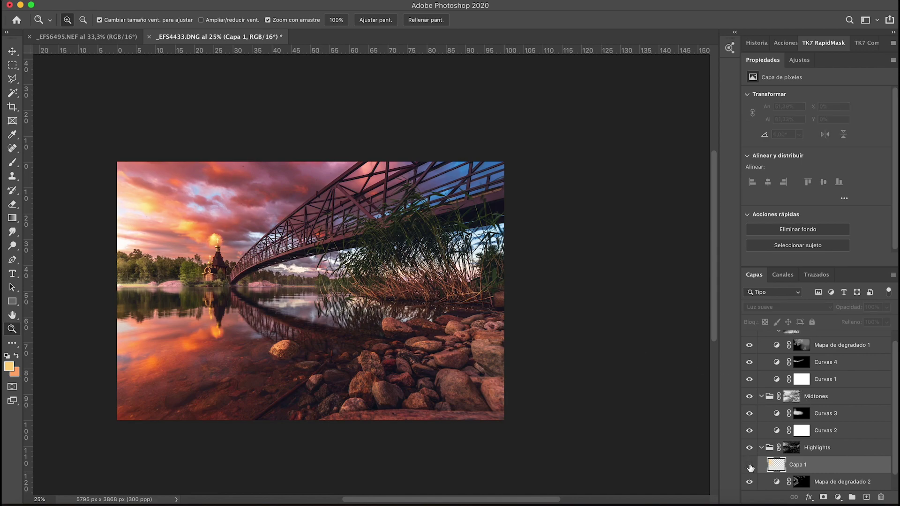
left_click(887, 308)
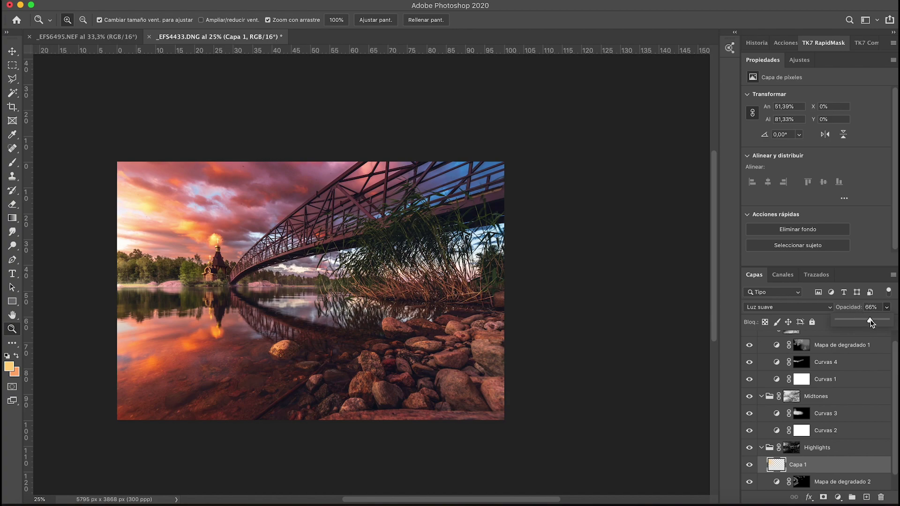
left_click(773, 464)
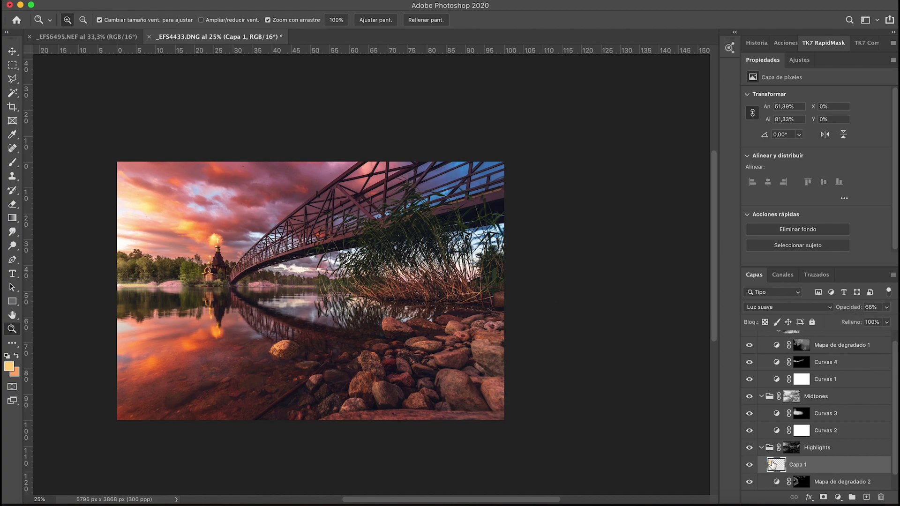
- Reduce the brush to 219 px and brush warm light over the large foreground stones on Capa 1
left_click(12, 162)
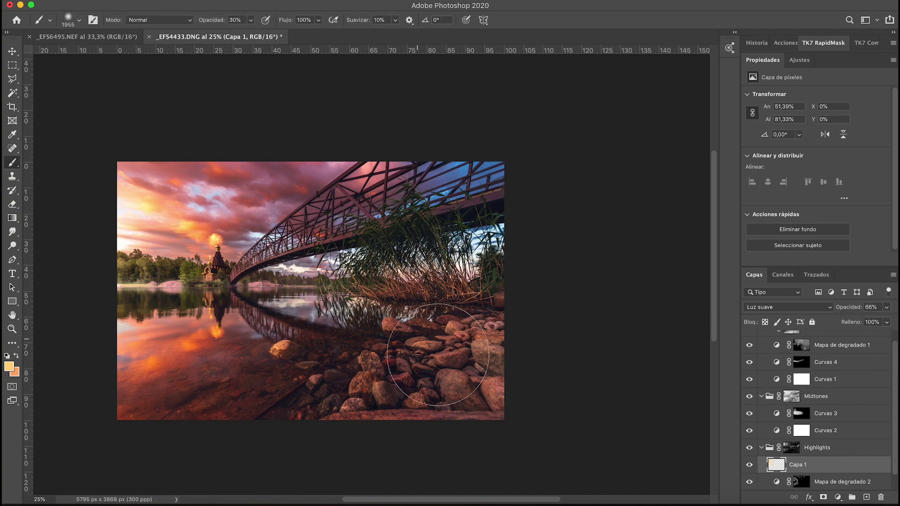
right_click(466, 351)
left_click_drag(562, 354, 578, 360)
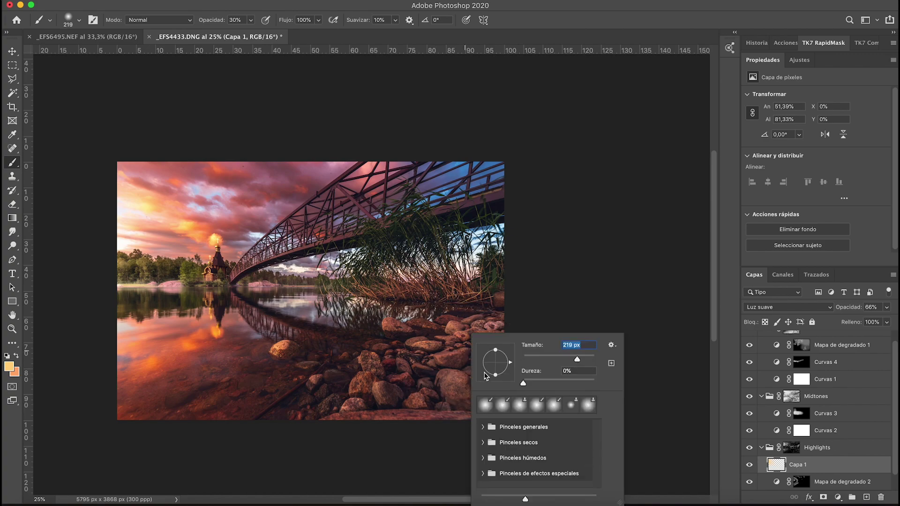
left_click(450, 376)
left_click_drag(467, 387, 463, 381)
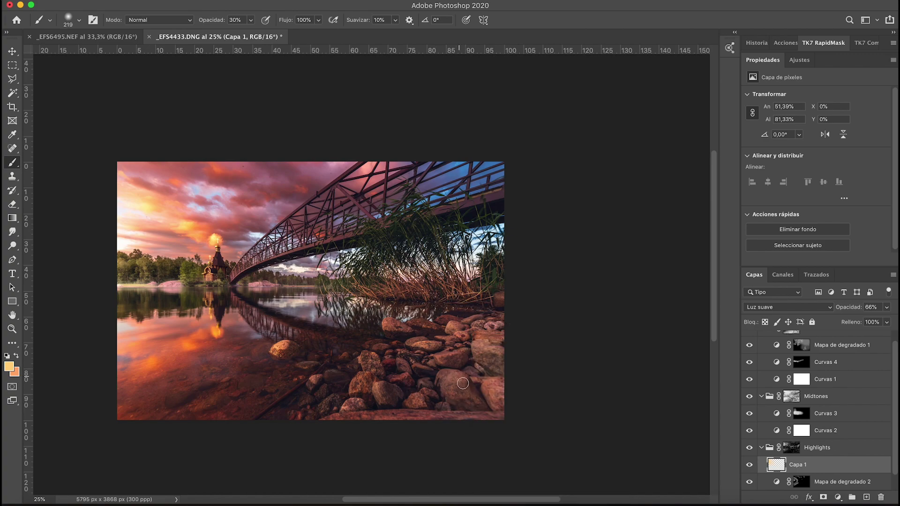
left_click(499, 395)
- Add a brightening Curves layer above Capa 1 with a point at input 85, output 162, and invert its mask to black
left_click(839, 497)
left_click(855, 207)
left_click_drag(811, 190, 812, 158)
key("super+i")
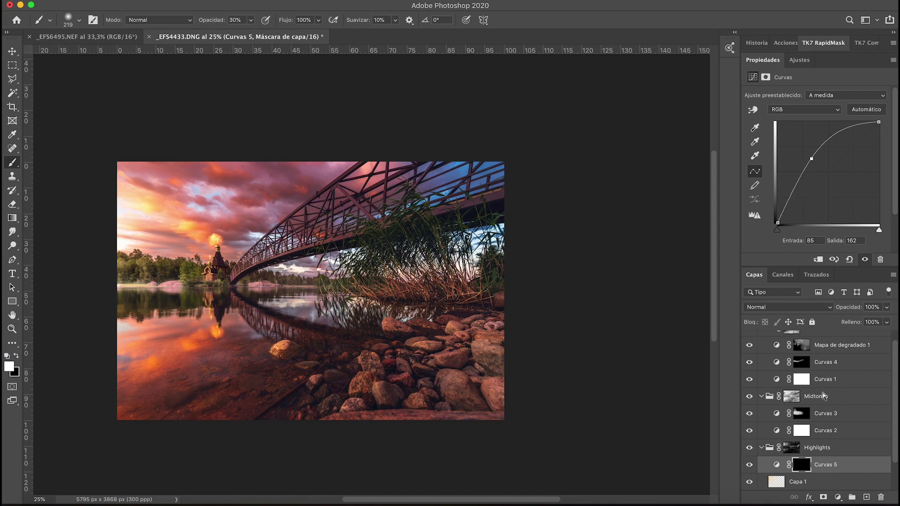
- Select the Highlights group's mask and compare the original Fondo layer alone with the full edit several times
left_click(792, 450)
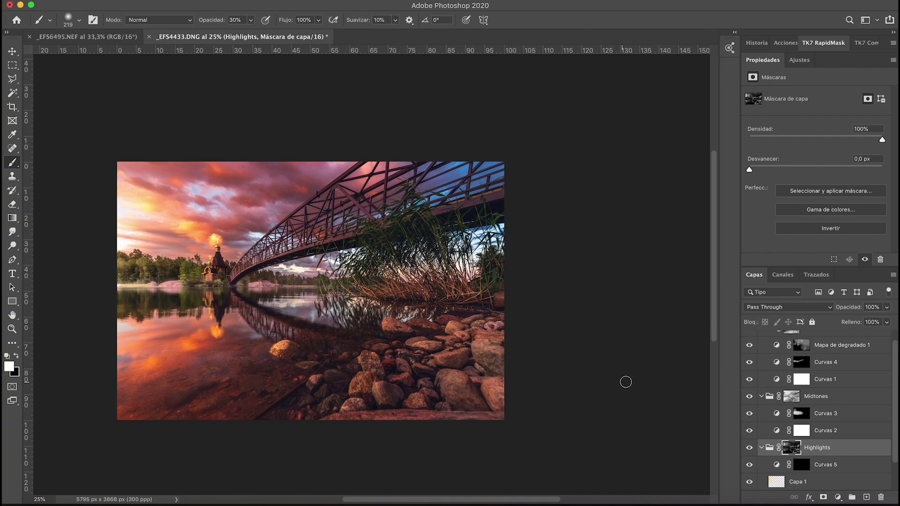
scroll(775, 451, "down", 2)
left_click(750, 482, "alt")
left_click(750, 482, "alt")
left_click(750, 482, "alt")
left_click(749, 482, "alt")
left_click(750, 482, "alt")
left_click(750, 483, "alt")
left_click(750, 482, "alt")
left_click(749, 482, "alt")
left_click(750, 482, "alt")
left_click(750, 482, "alt")
left_click(750, 482, "alt")
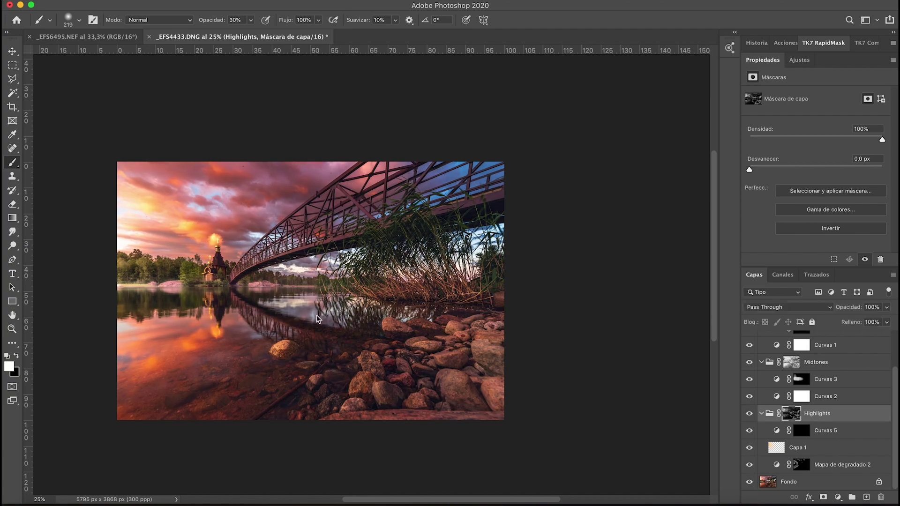
- Compare the original Fondo layer with the full edit up close around the church and bridge
key("z")
left_click_drag(160, 274, 202, 282)
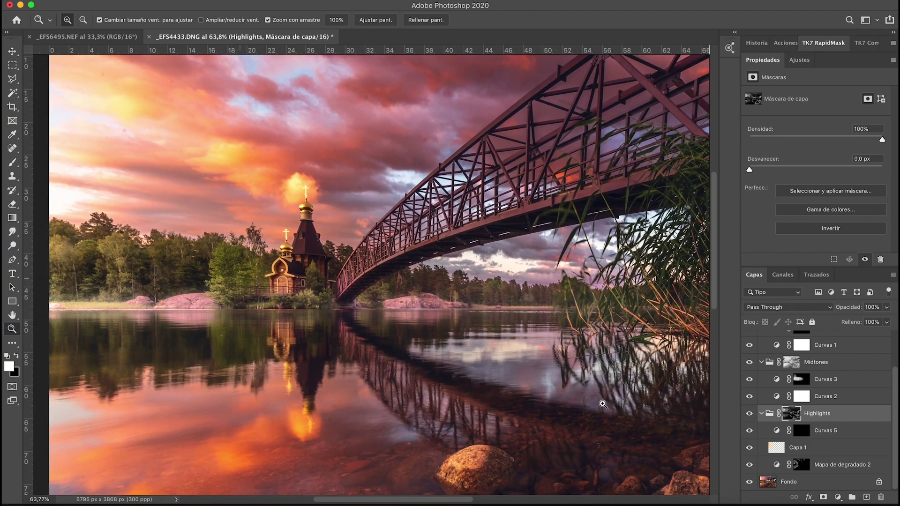
left_click(750, 482, "alt")
left_click(750, 482, "alt")
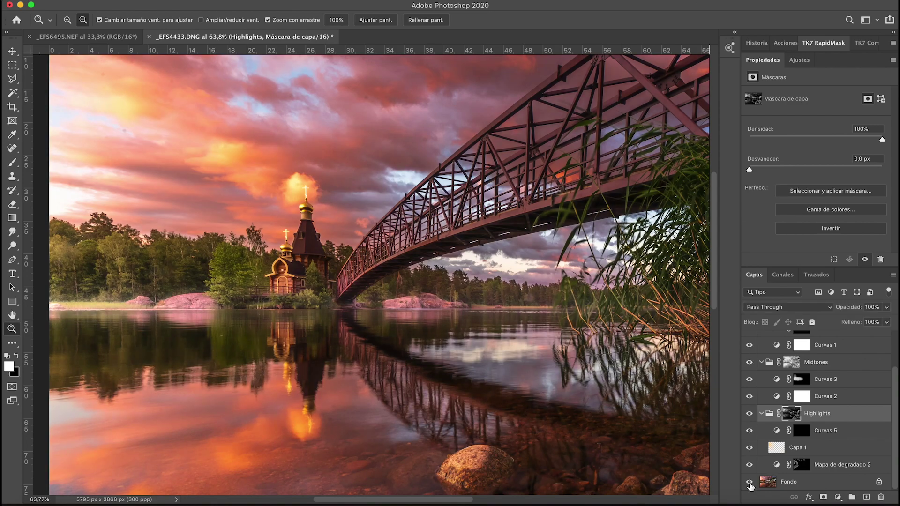
- Compare the image with and without the Highlights group, the Midtones group and the Curvas 3 layer
left_click(751, 414)
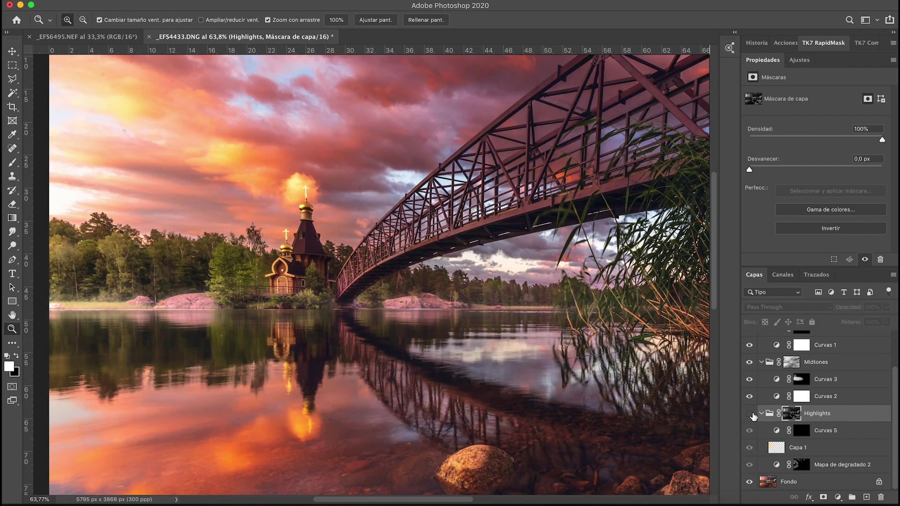
left_click(750, 414)
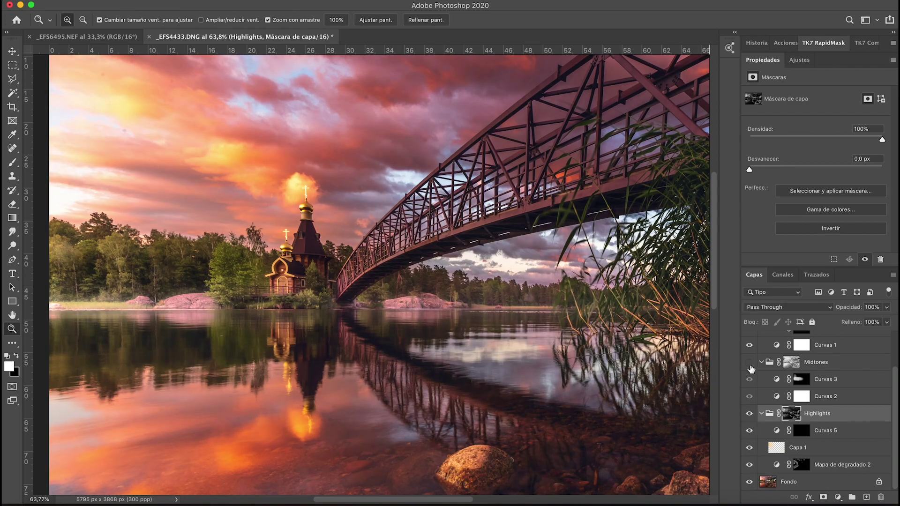
left_click(749, 363)
left_click(779, 382)
left_click(750, 380)
left_click(750, 380)
left_click(749, 380)
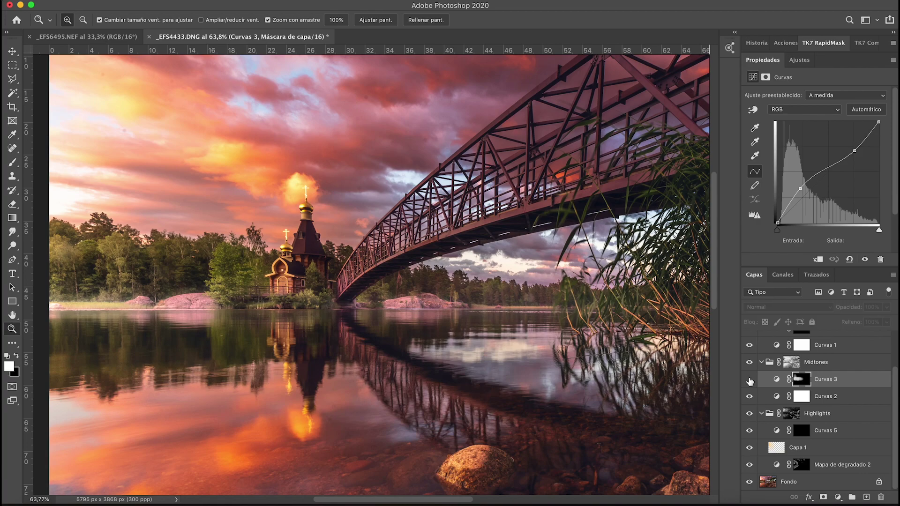
left_click(750, 380)
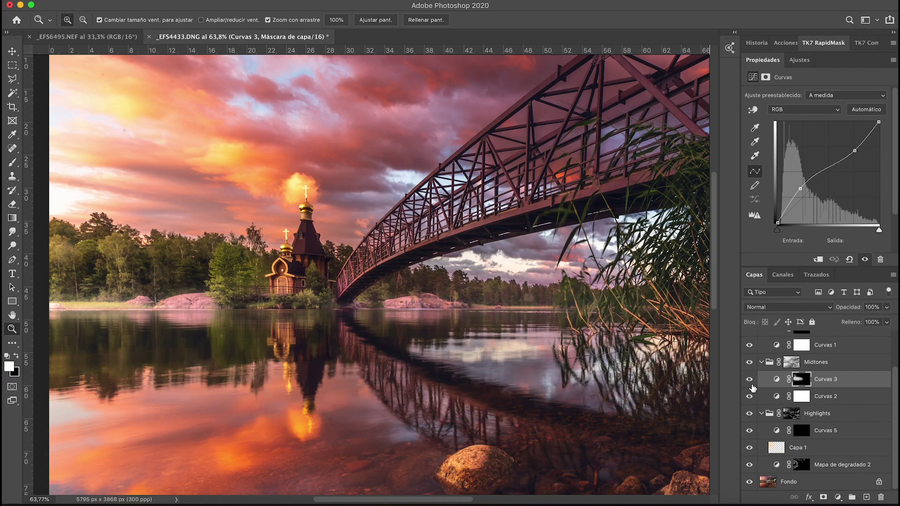
left_click(752, 397)
- Darken the Curvas 4 adjustment by moving its curve point to input 152, output 101
scroll(814, 392, "up", 2)
left_click(751, 359)
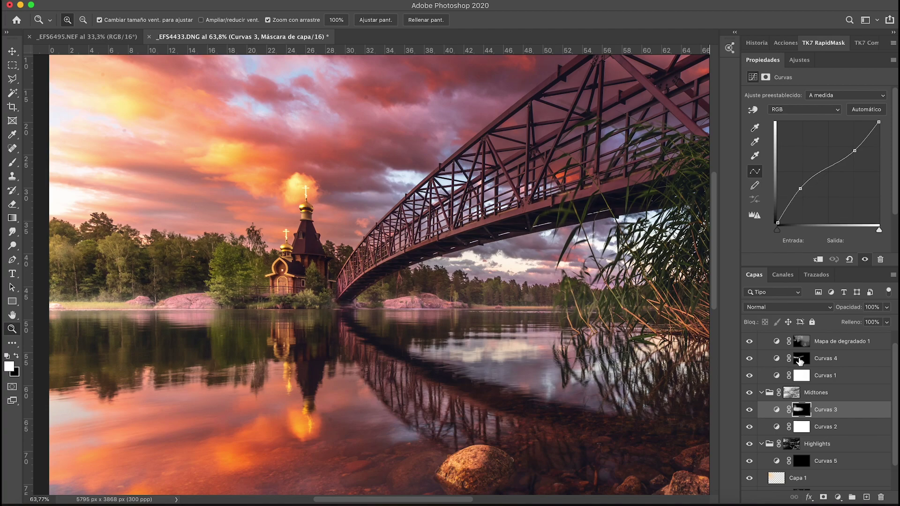
left_click(788, 360)
left_click(777, 359)
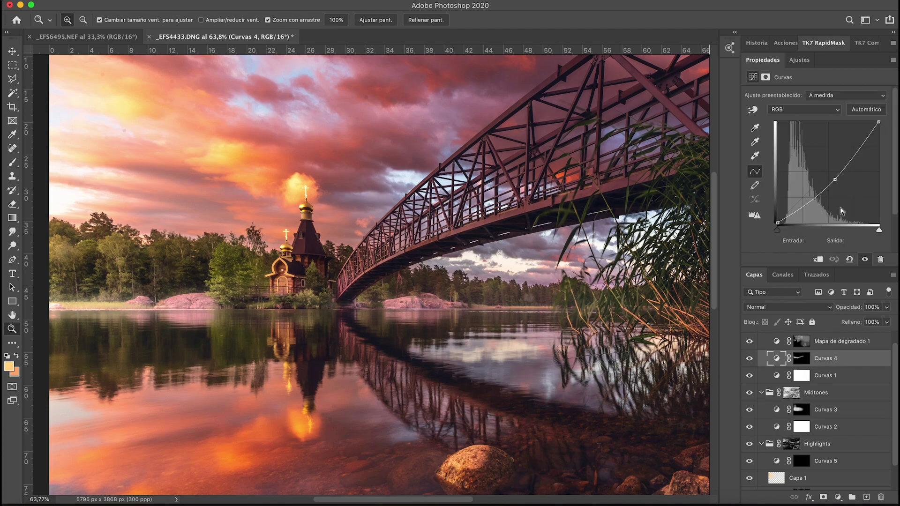
left_click_drag(836, 180, 841, 184)
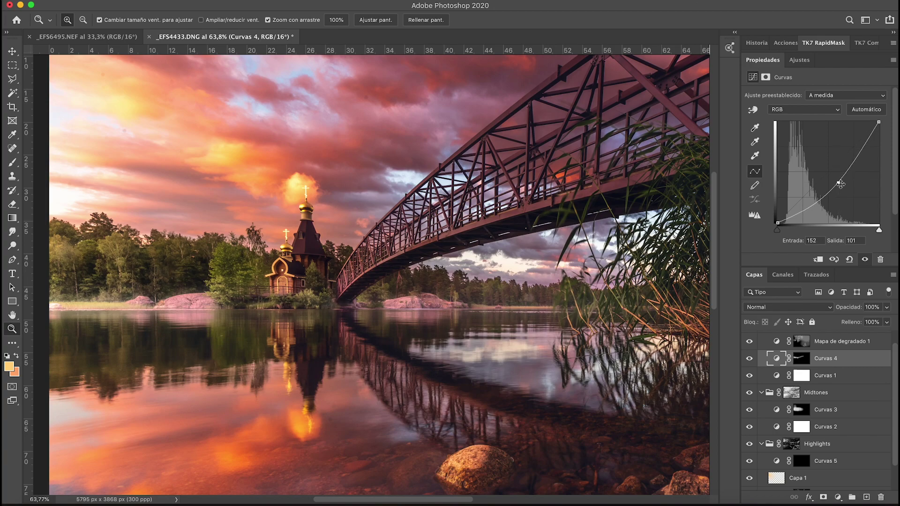
- View the whole photo and repeatedly compare the original Fondo layer with the final edit
left_click(381, 20)
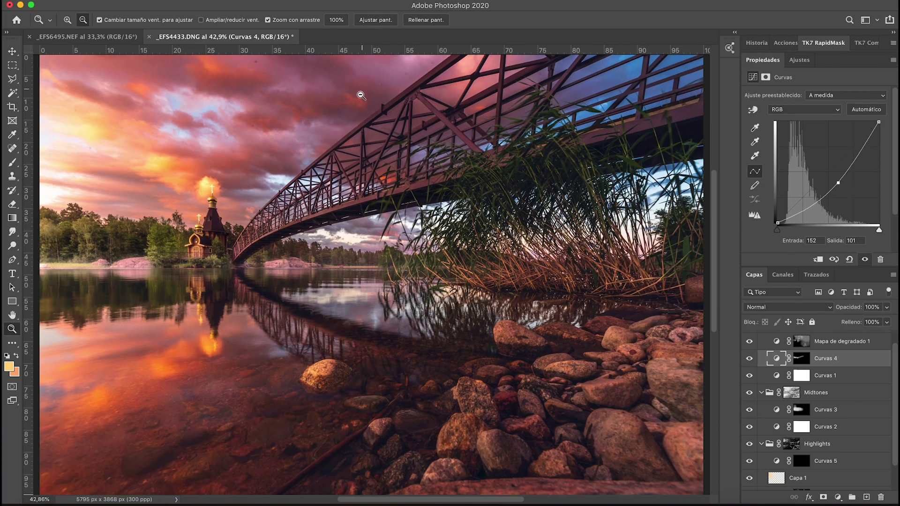
left_click(361, 90, "alt")
left_click_drag(382, 265, 380, 149)
key("super+r")
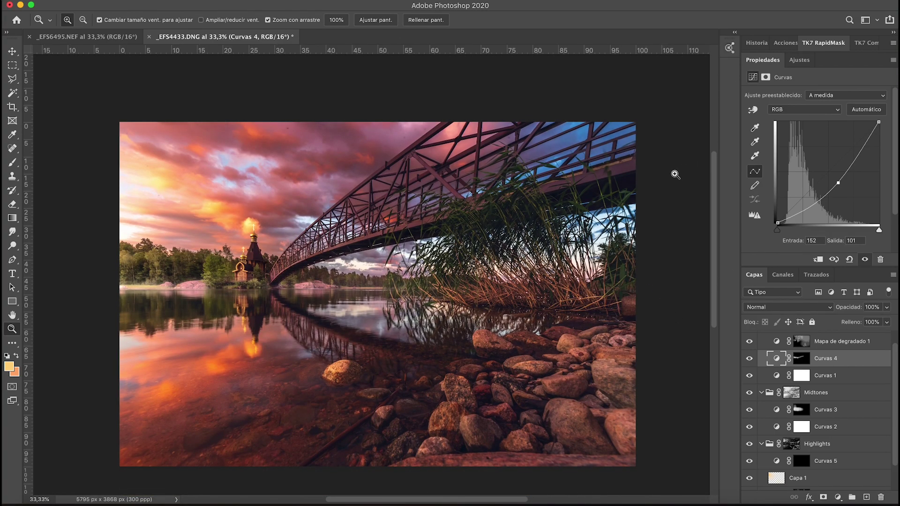
left_click_drag(578, 160, 586, 167)
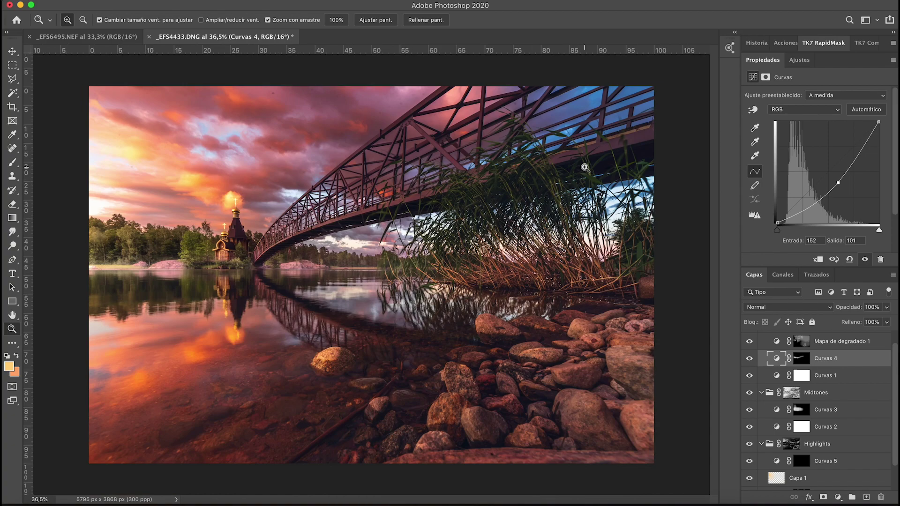
scroll(831, 455, "down", 2)
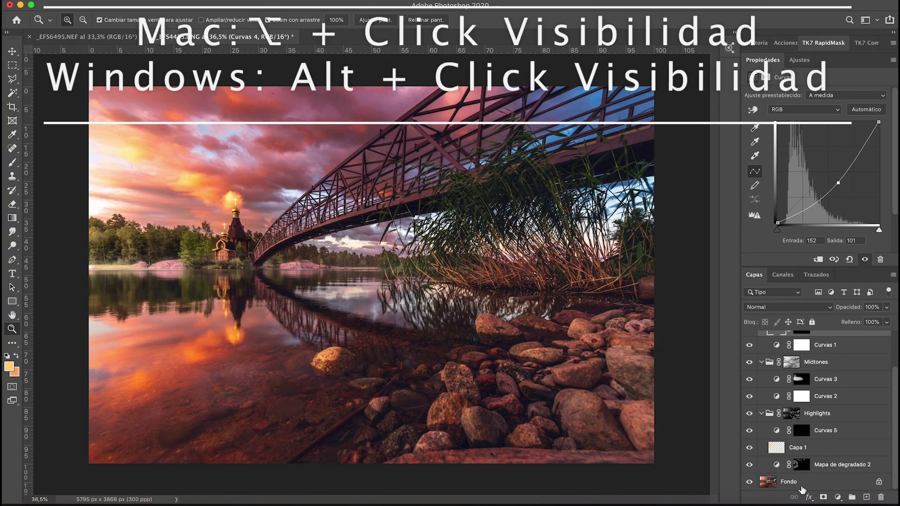
left_click(749, 482, "alt")
left_click(750, 482, "alt")
left_click(750, 482, "alt")
left_click(750, 482, "alt")
left_click(750, 482, "alt")
left_click(749, 483, "alt")
left_click(749, 482, "alt")
left_click(749, 482, "alt")
left_click(750, 482, "alt")
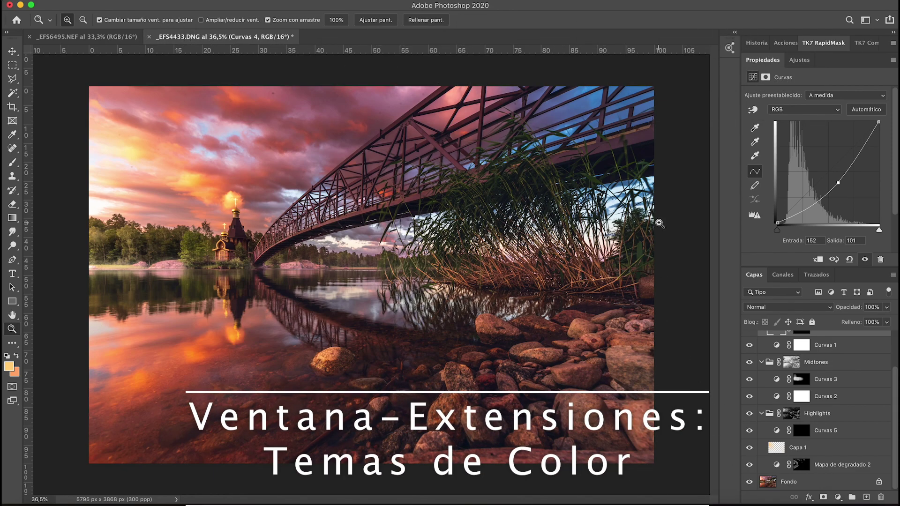
- Open the Temas de Adobe Color extension and sample the reddish-orange of the upper clouds as the foreground color
left_click(730, 50)
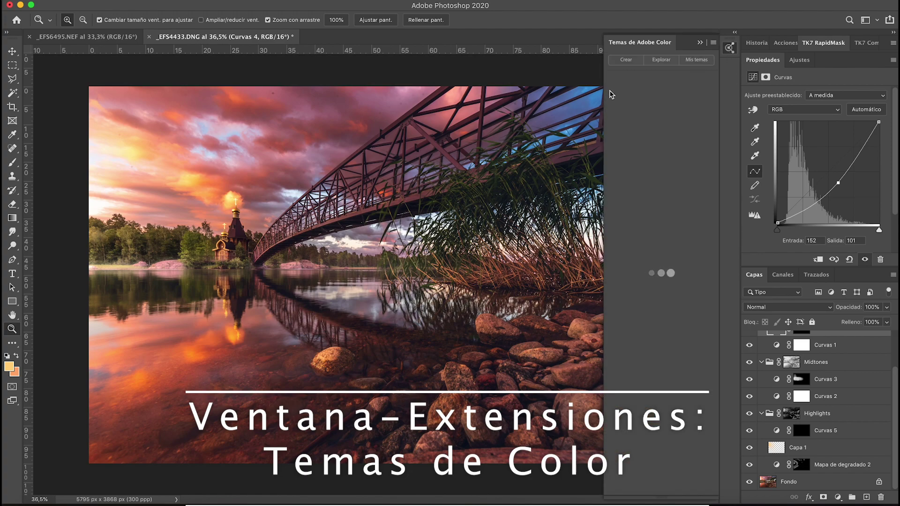
left_click(12, 134)
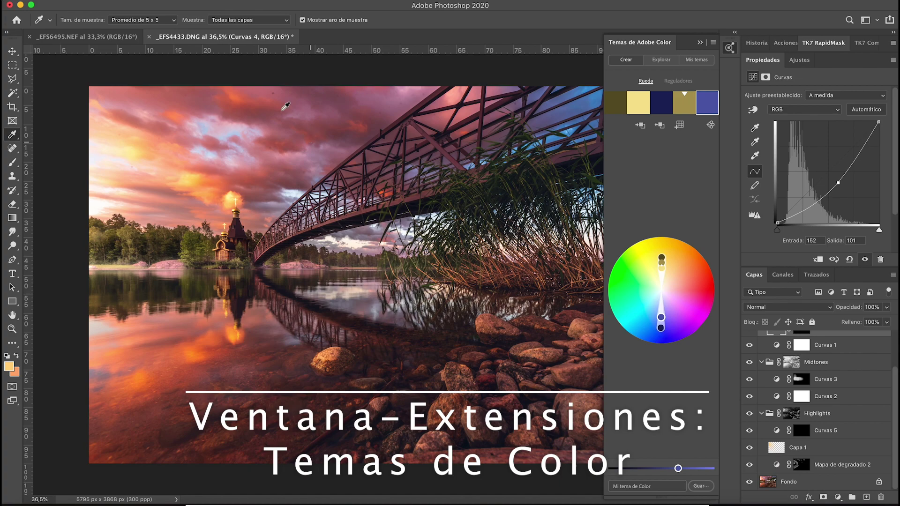
left_click(242, 98)
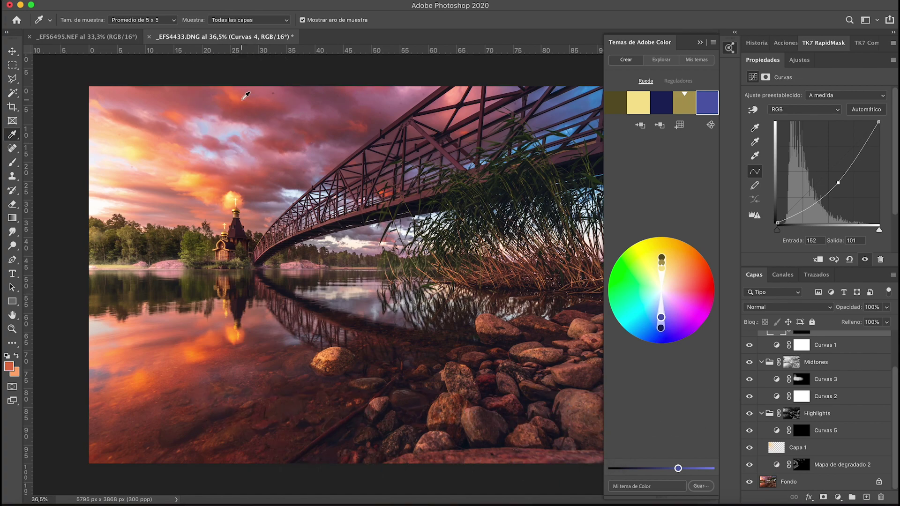
- Load the sampled foreground color into theme swatches, try the Monocromáticos harmony, and return to Complementarios
left_click(660, 126)
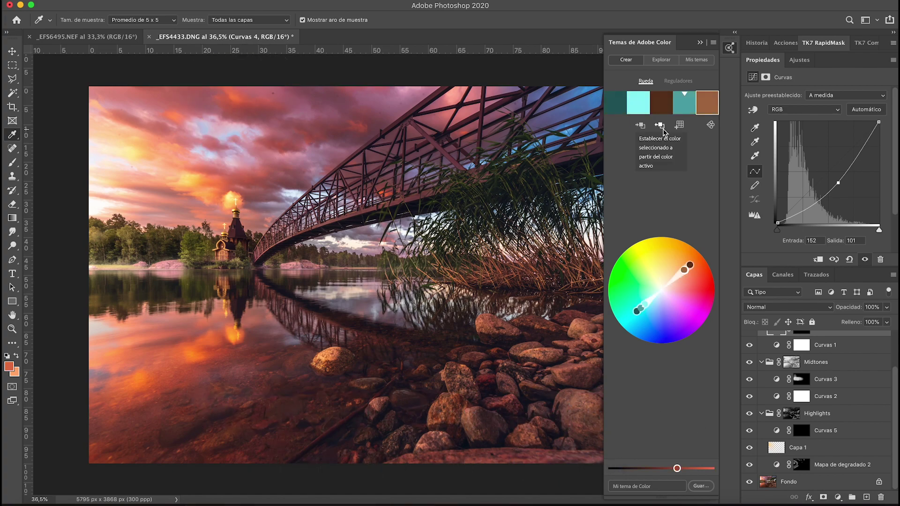
left_click(658, 112)
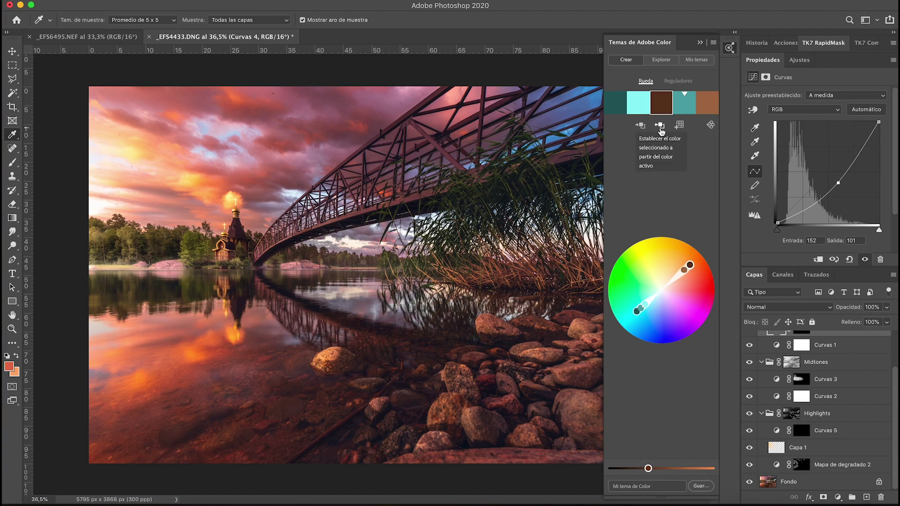
left_click(661, 127)
left_click(711, 125)
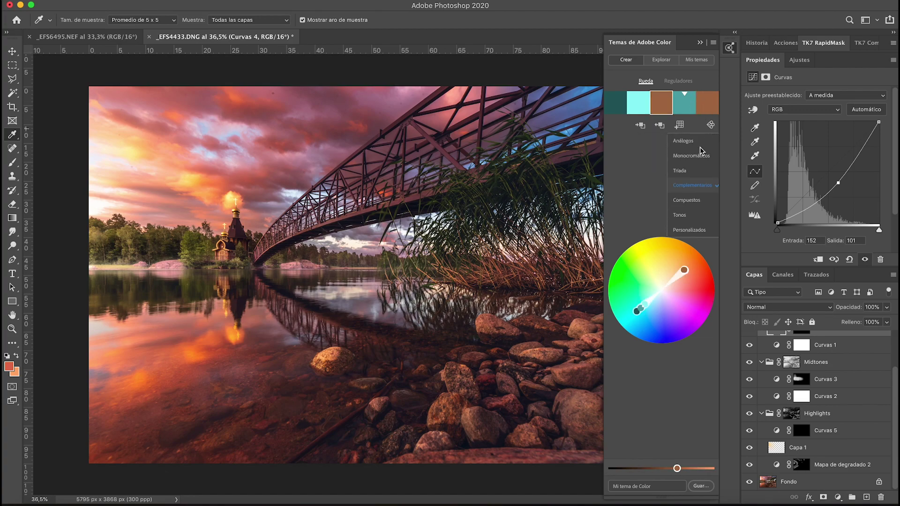
left_click(698, 161)
left_click(711, 125)
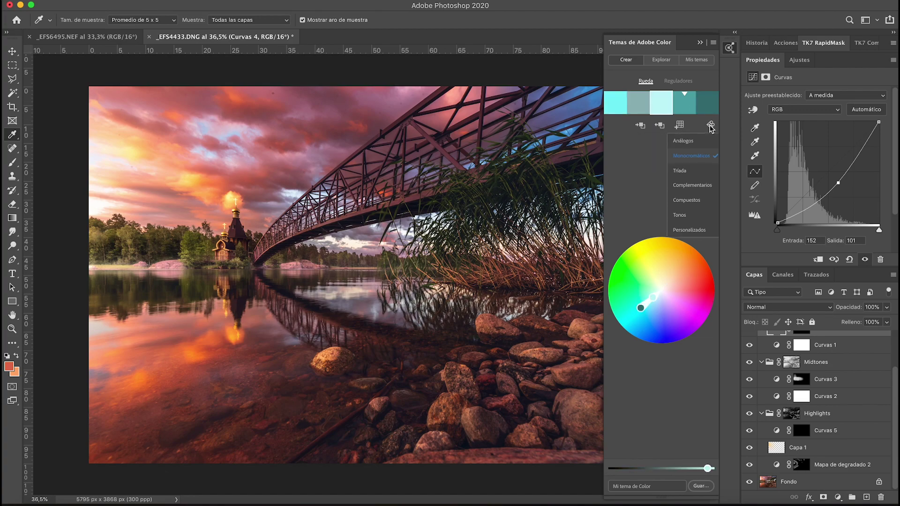
left_click(692, 185)
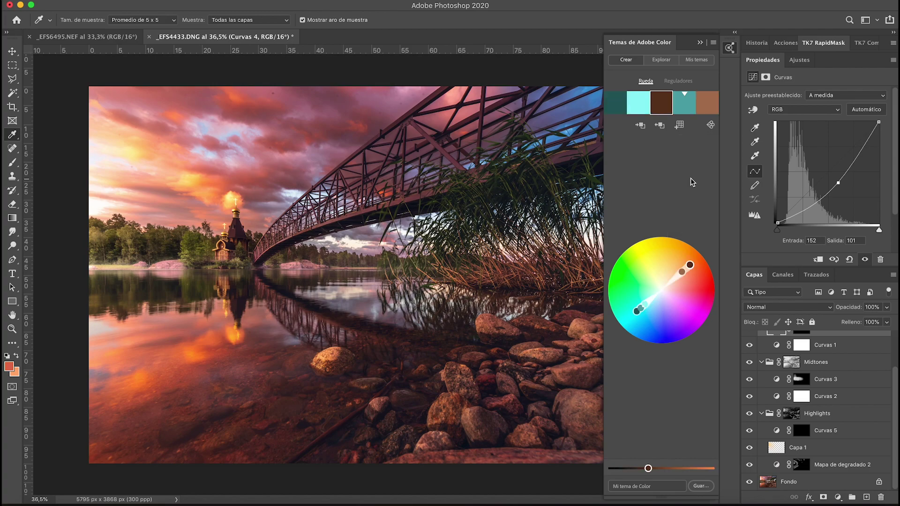
- With the Fondo layer selected, sample golden yellow from the church's reflection and set it as the theme's middle color
left_click(770, 484)
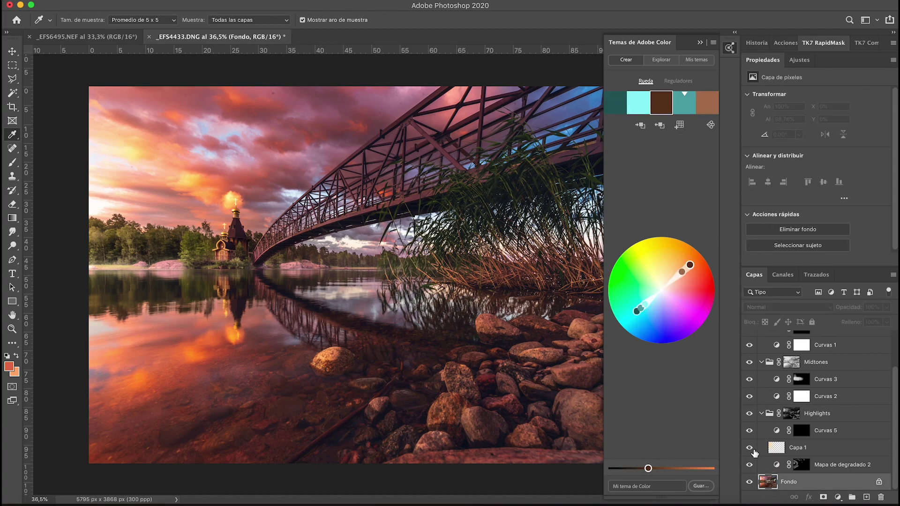
left_click(660, 125)
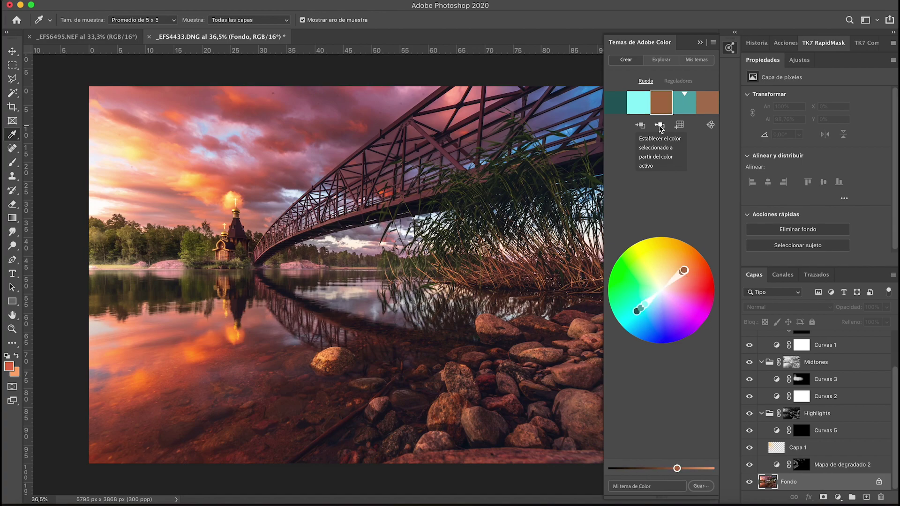
left_click(200, 351)
left_click(183, 337)
left_click(236, 332)
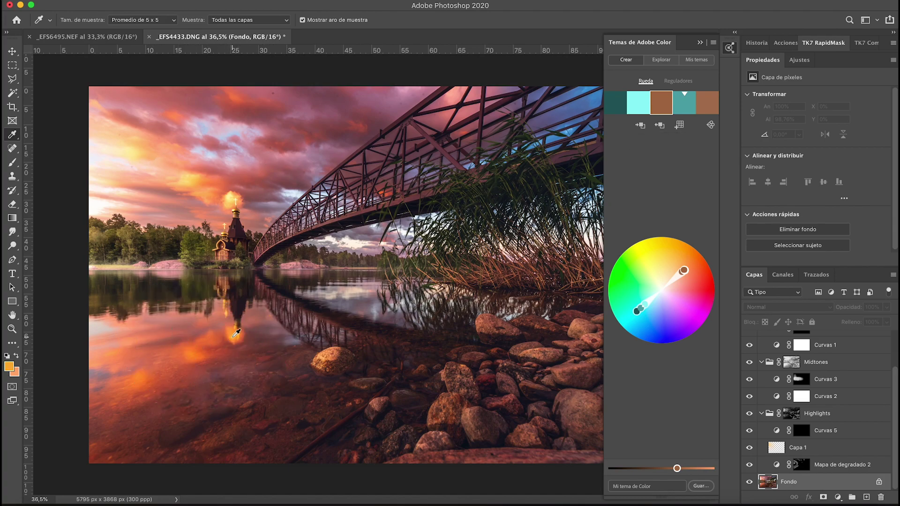
left_click(660, 125)
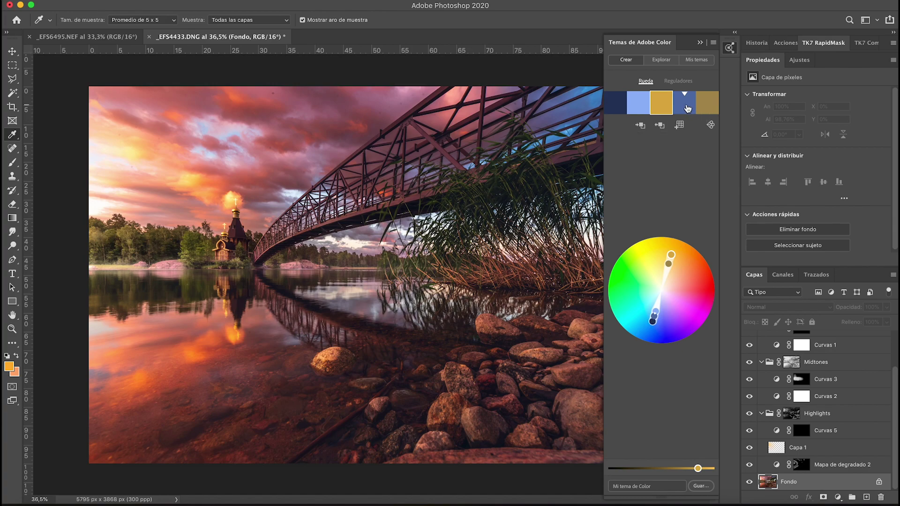
- Make the golden yellow the base color of the complementary theme and take its dark blue as the foreground color
left_click(684, 96)
left_click(667, 96)
left_click(666, 97)
left_click(658, 126)
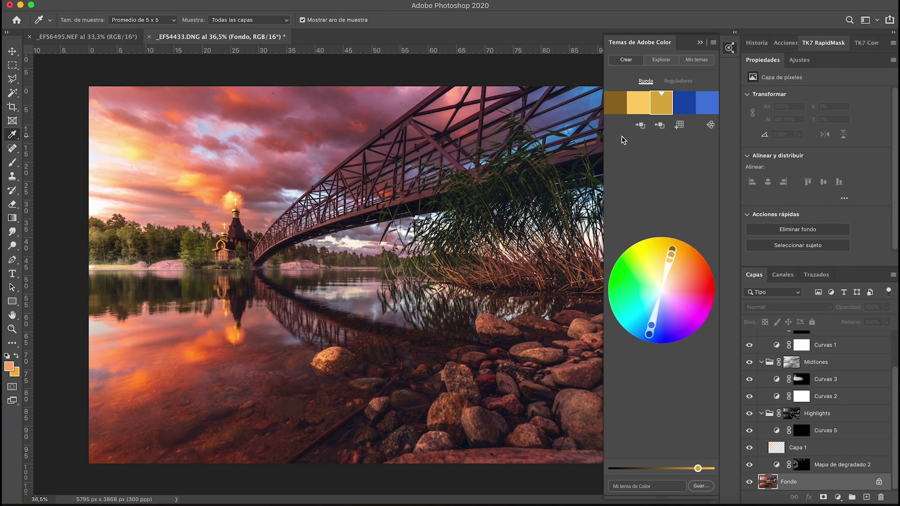
left_click(686, 109)
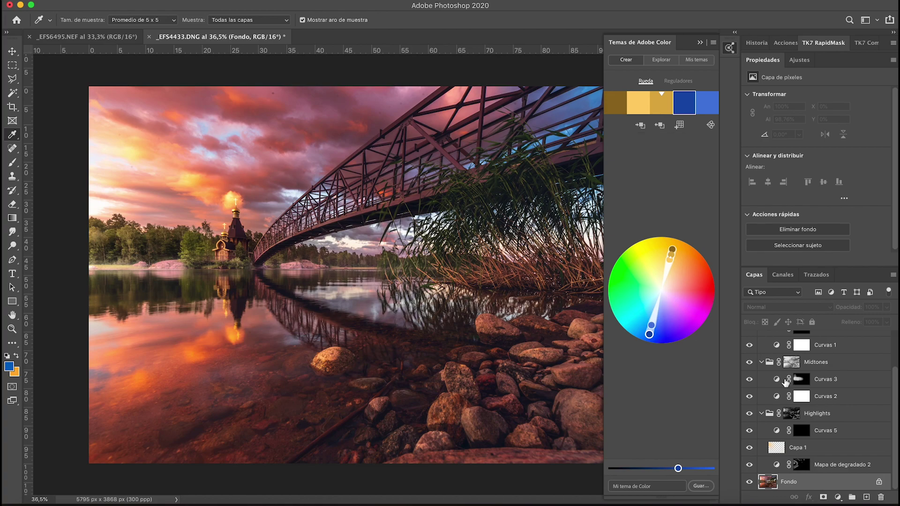
- Collapse the Midtones, Highlights and Sombras groups
left_click(761, 364)
left_click(762, 414)
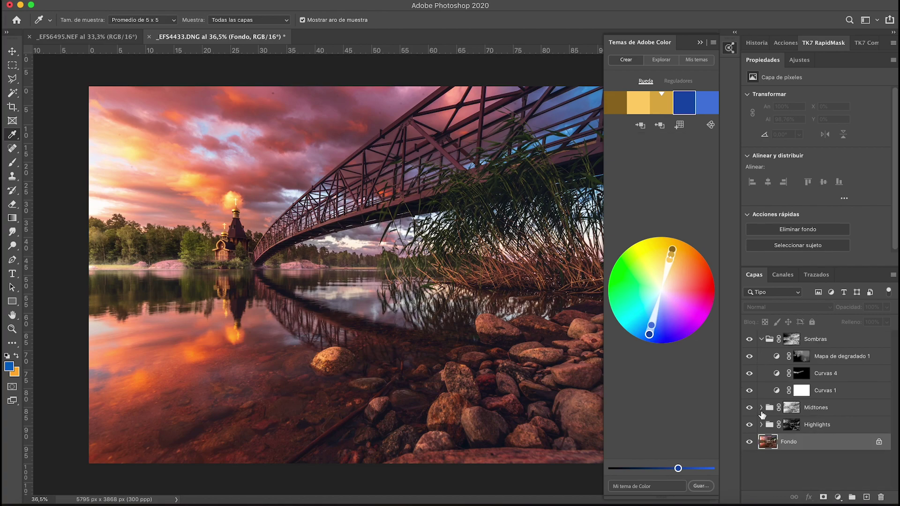
left_click(761, 339)
left_click(865, 346)
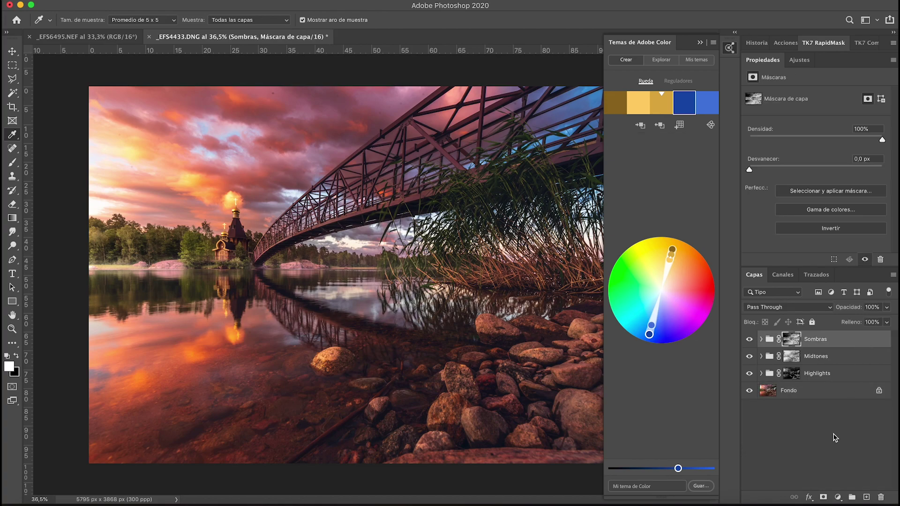
left_click(838, 498)
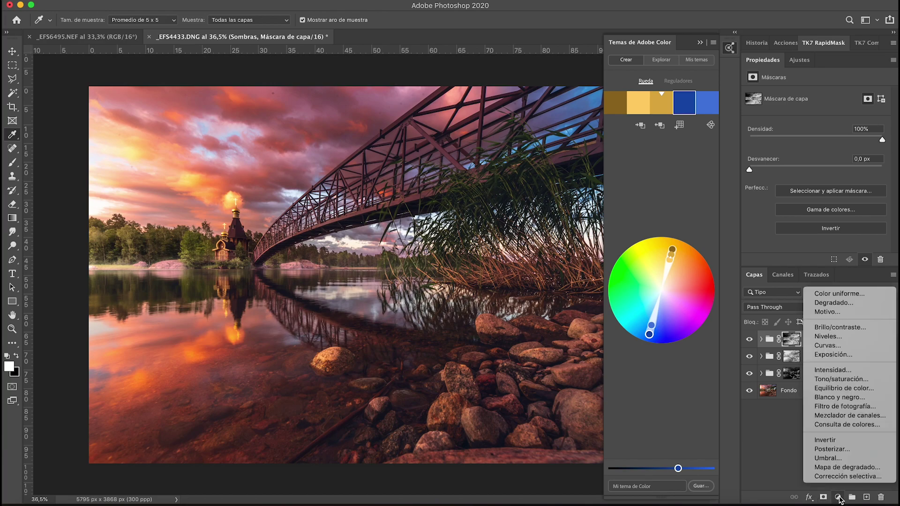
left_click(846, 467)
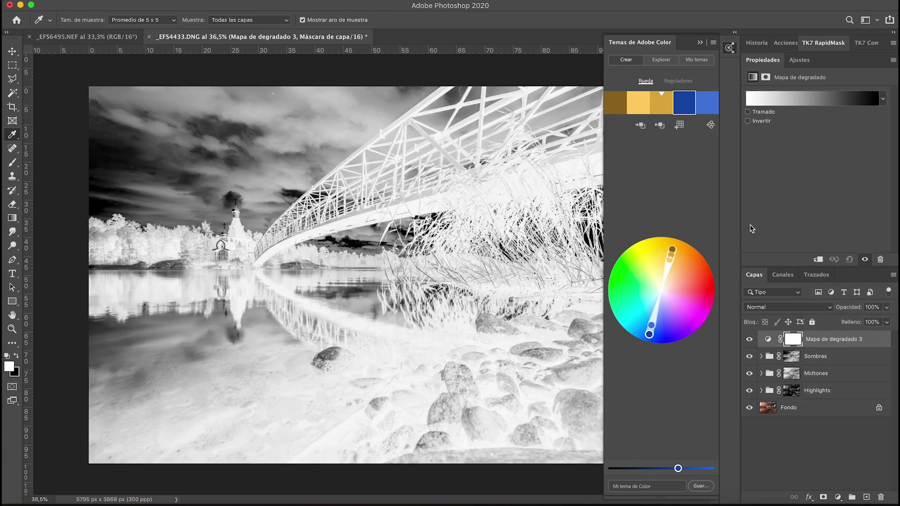
left_click(700, 44)
left_click_drag(860, 340, 881, 497)
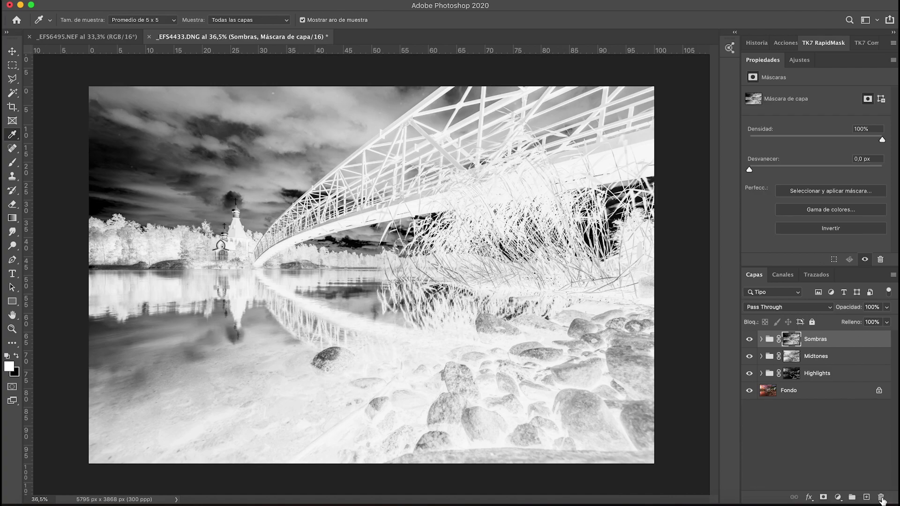
- Add a blue-to-orange gradient map adjustment from the Fondo layer and move it above the Sombras group
left_click(767, 393)
left_click(838, 498)
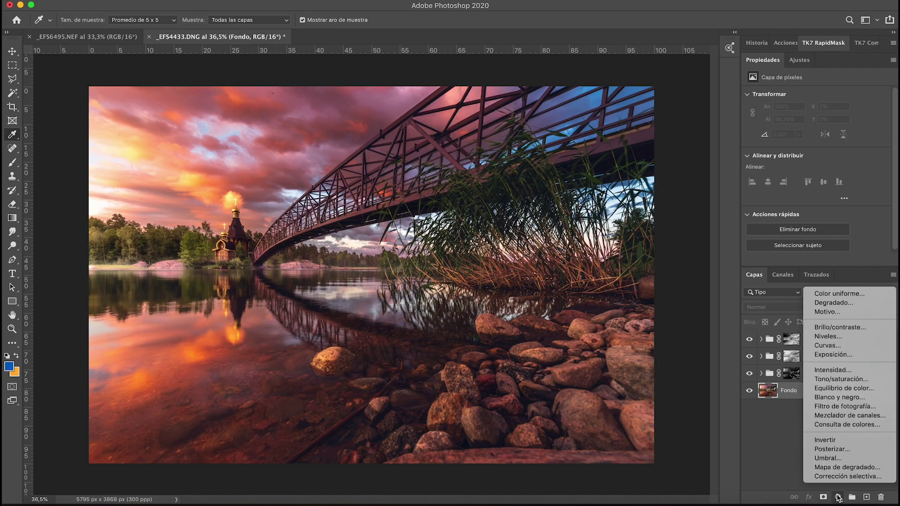
left_click(842, 467)
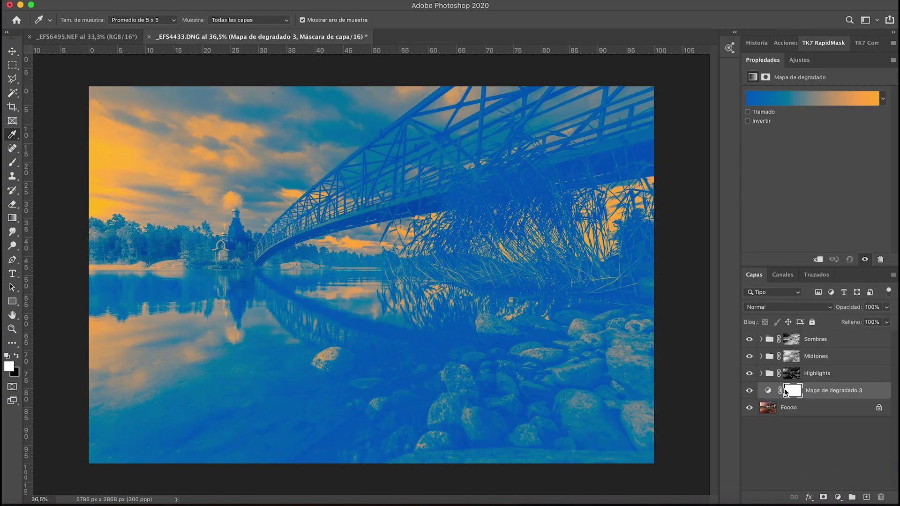
left_click_drag(769, 394, 770, 331)
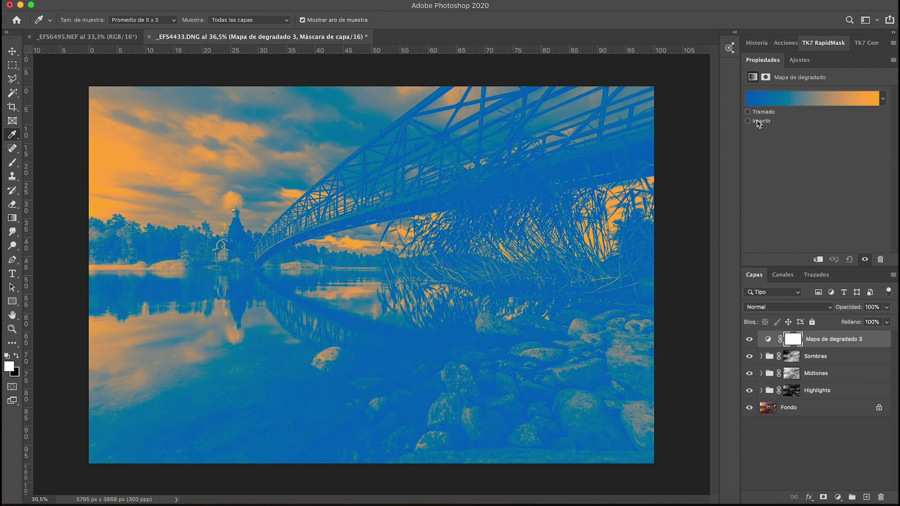
- Set the Mapa de degradado 3 layer to the Luz suave blend mode at 13% opacity
left_click(789, 309)
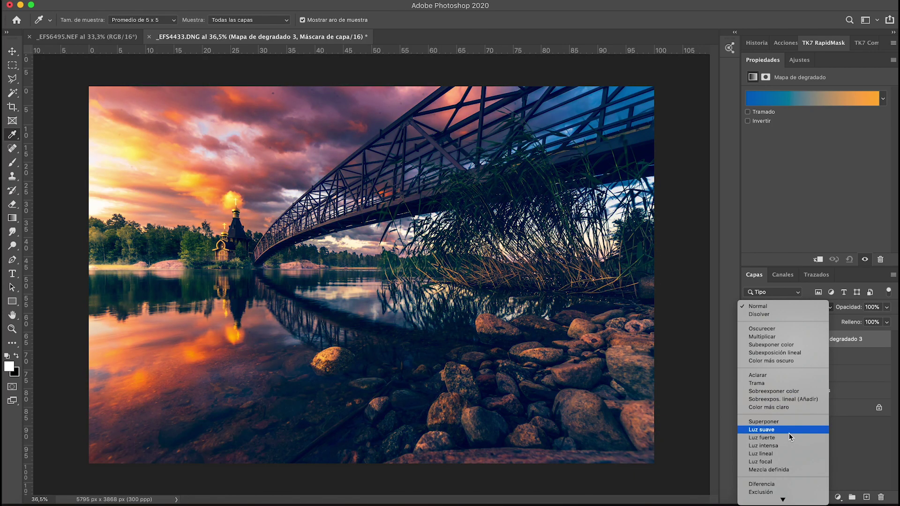
left_click(789, 431)
left_click(887, 308)
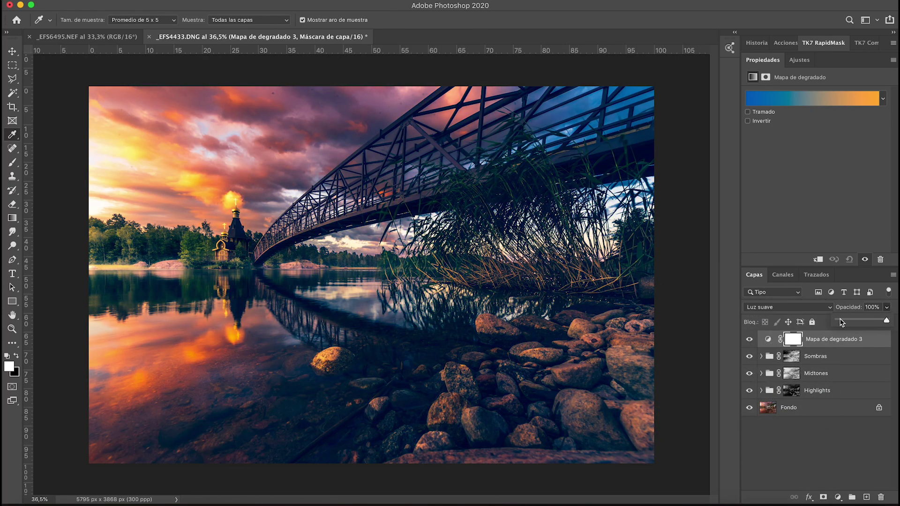
left_click(838, 321)
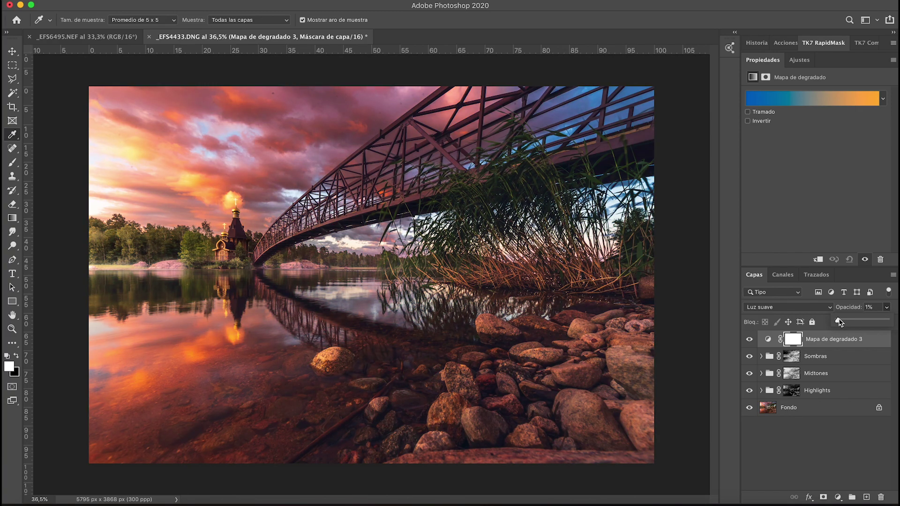
left_click_drag(842, 322, 845, 322)
- Compare the photo repeatedly with and without the Mapa de degradado 3 layer
left_click(750, 340)
left_click(750, 340)
left_click(751, 341)
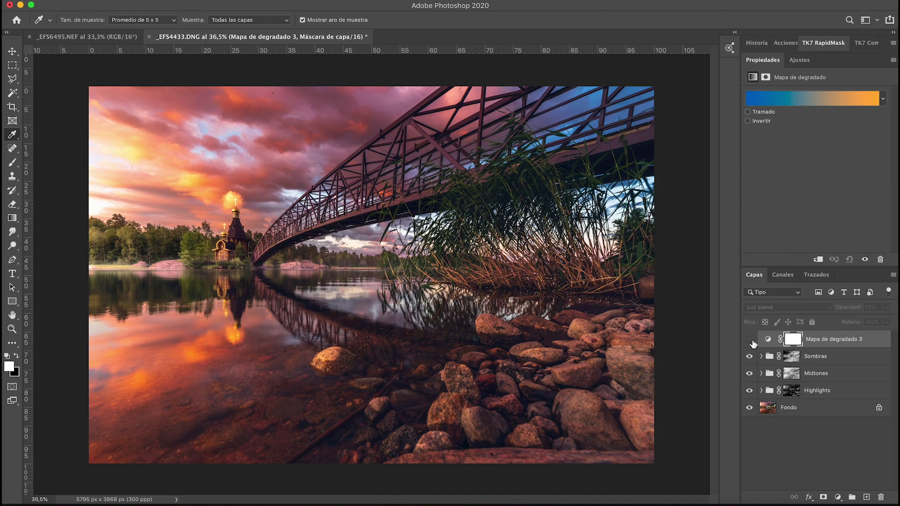
left_click(752, 341)
left_click(751, 341)
left_click(752, 341)
left_click(751, 341)
left_click(752, 341)
left_click(751, 341)
- Compare the original Fondo layer with the complete edit several times
left_click(751, 408, "alt")
left_click(750, 408, "alt")
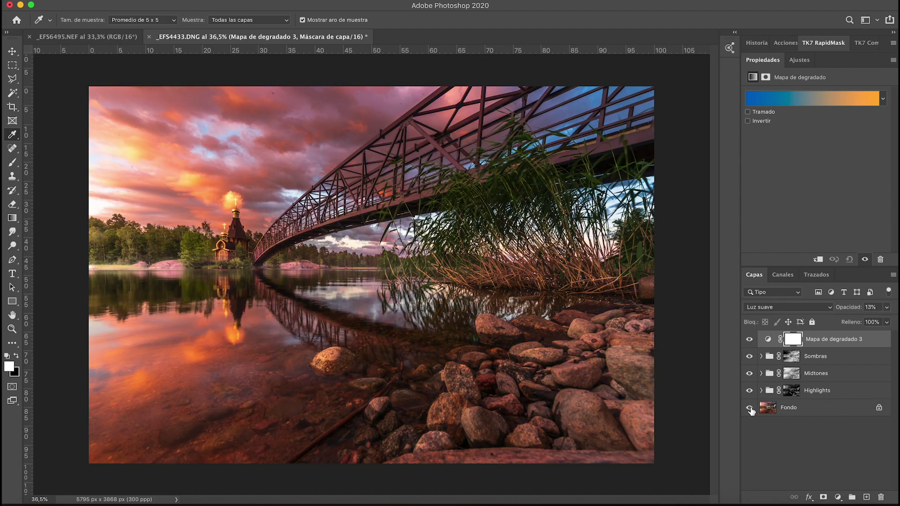
left_click(750, 408, "alt")
left_click(751, 409, "alt")
left_click(750, 408, "alt")
left_click(750, 408, "alt")
- Expand the Highlights group and compare the photo with and without its Curvas 5 layer
left_click(762, 391)
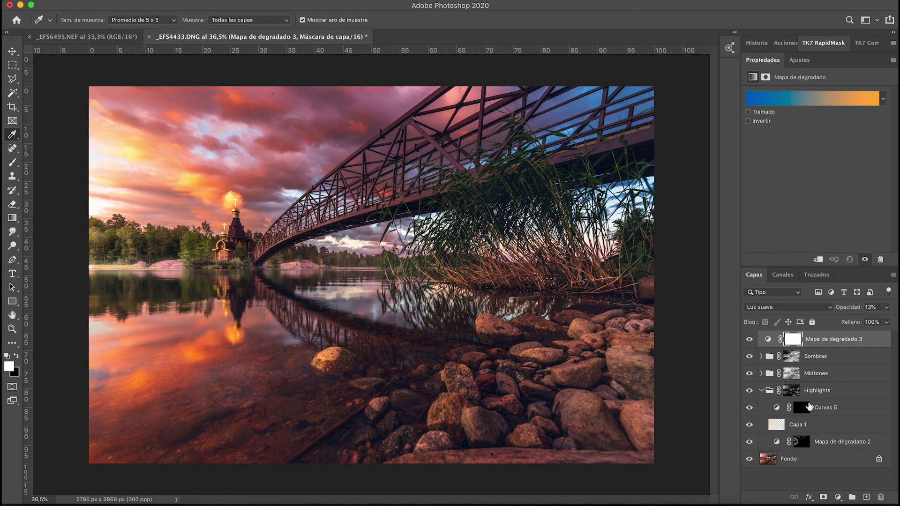
left_click(801, 409)
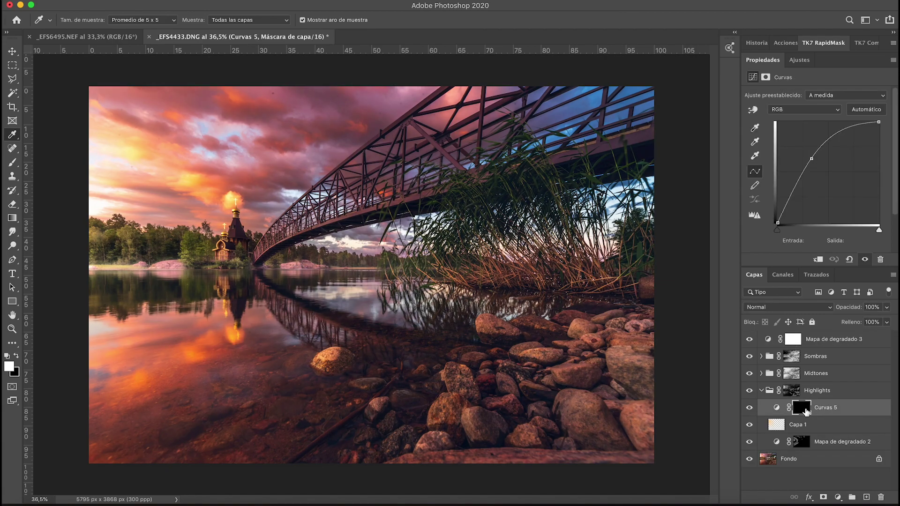
left_click(748, 409)
left_click(748, 410)
left_click(748, 410)
left_click(748, 409)
- Paint white on the Curvas 5 mask over the shoreline rocks with a 489 px brush
left_click(801, 411)
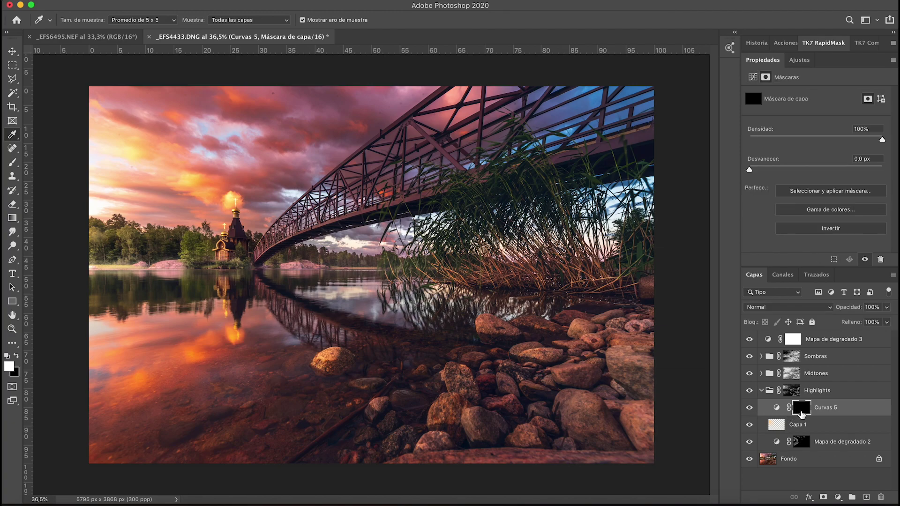
left_click(12, 163)
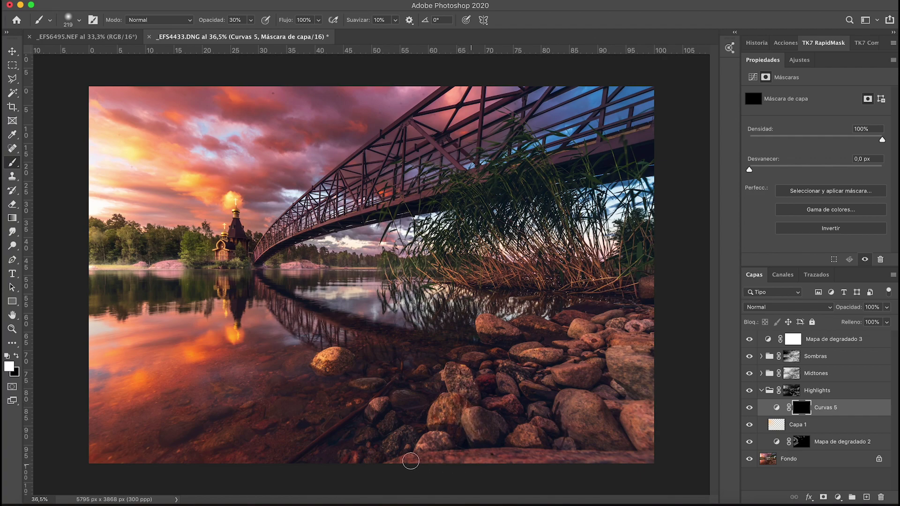
right_click(649, 433)
left_click(771, 360)
left_click(612, 358)
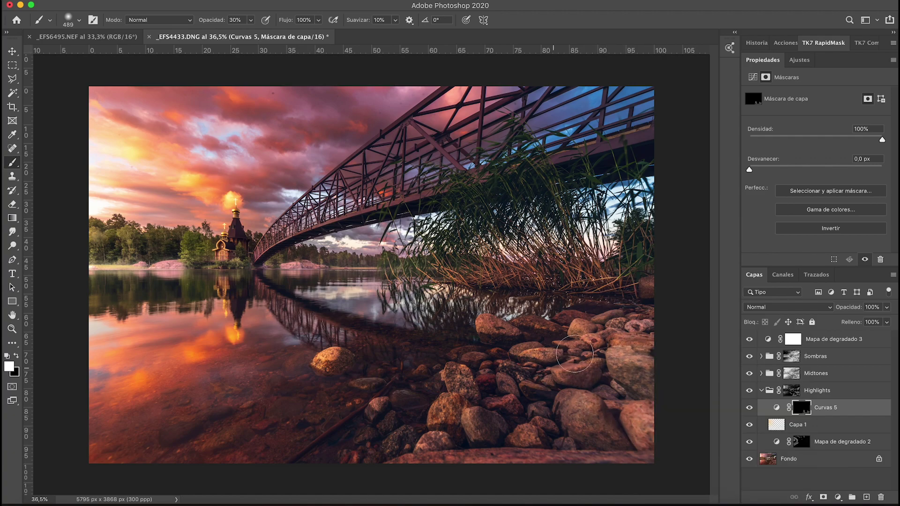
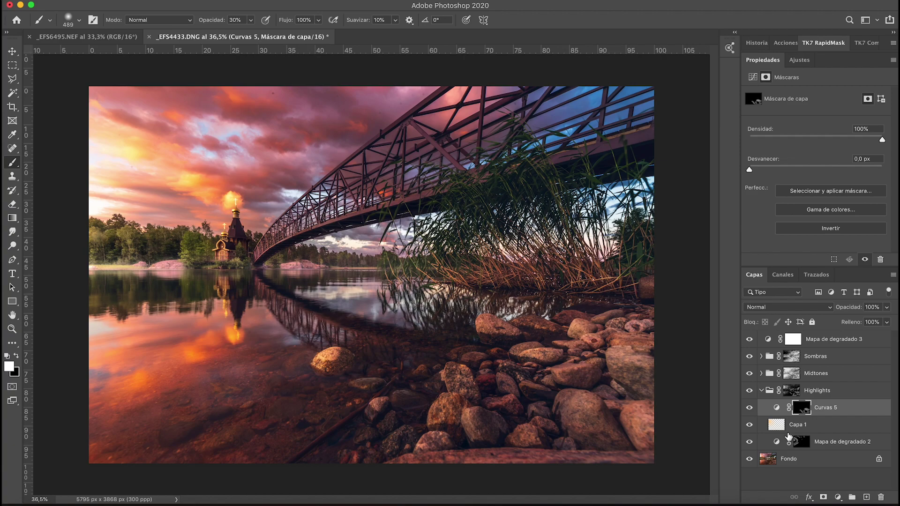
- Add a Curves adjustment above Curvas 5 and darken it with a curve point at input 157, output 84
left_click(838, 497)
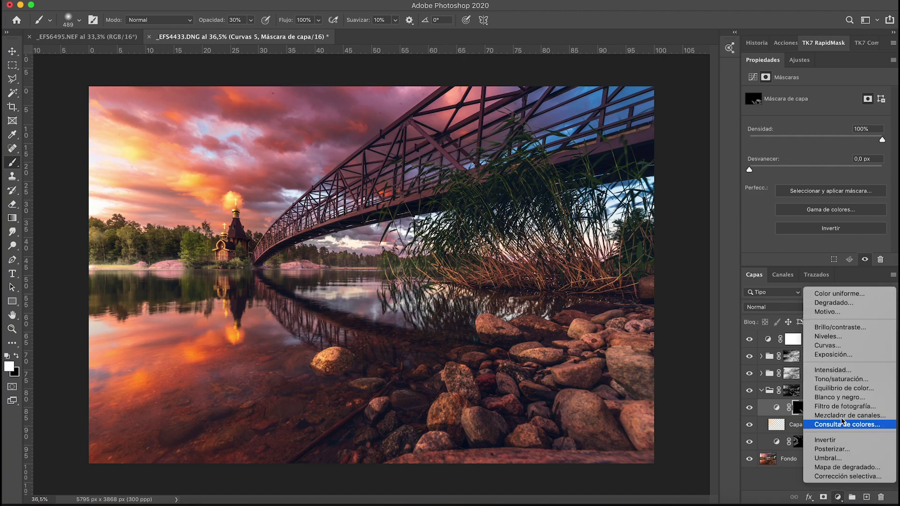
left_click(836, 344)
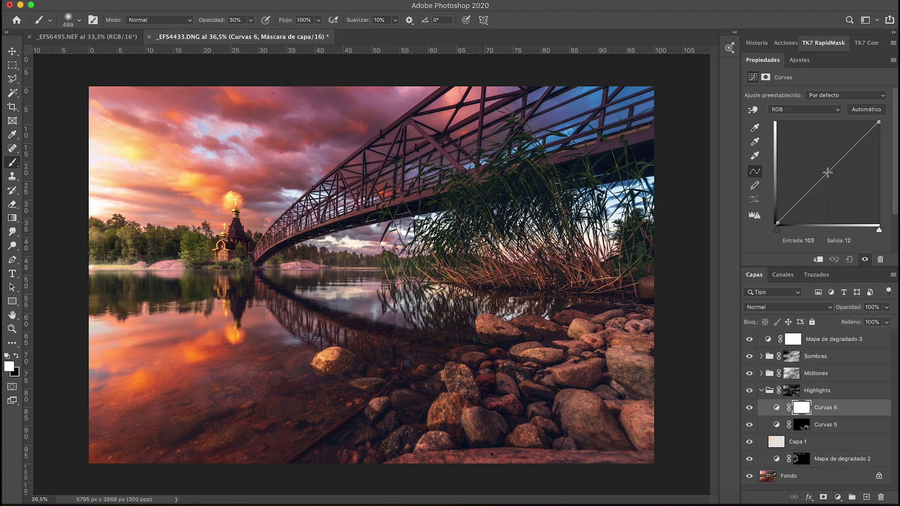
left_click(828, 173)
left_click_drag(829, 173, 840, 190)
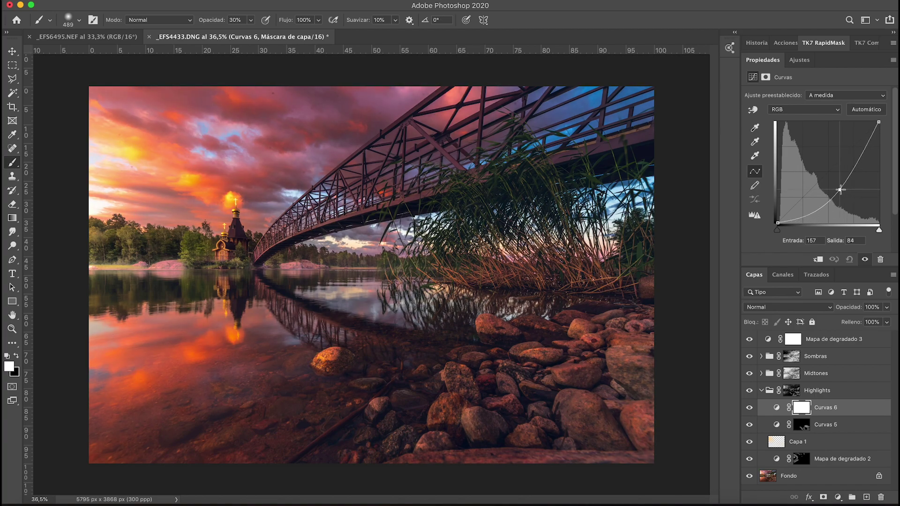
- Invert the Curvas 6 mask to black, set the brush opacity to 20%, and compare the photo with and without Curvas 6
key("ctrl+i")
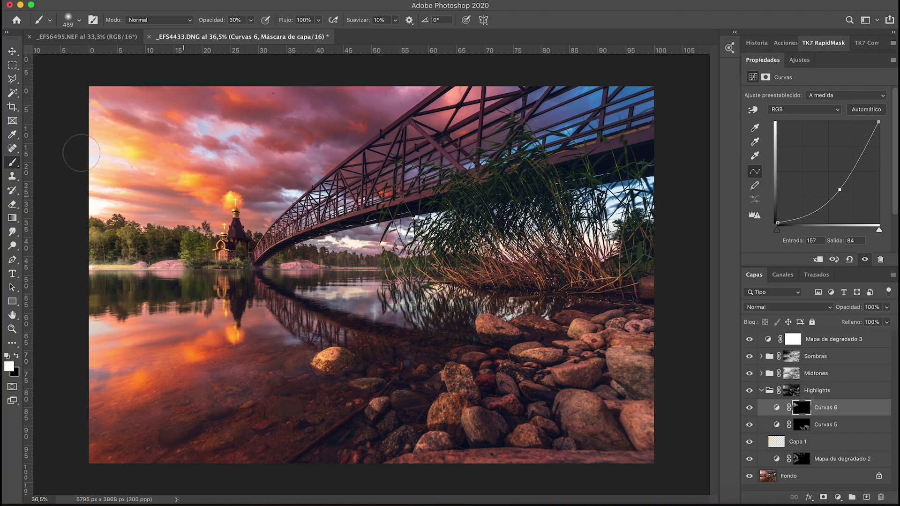
key("2")
left_click(750, 410)
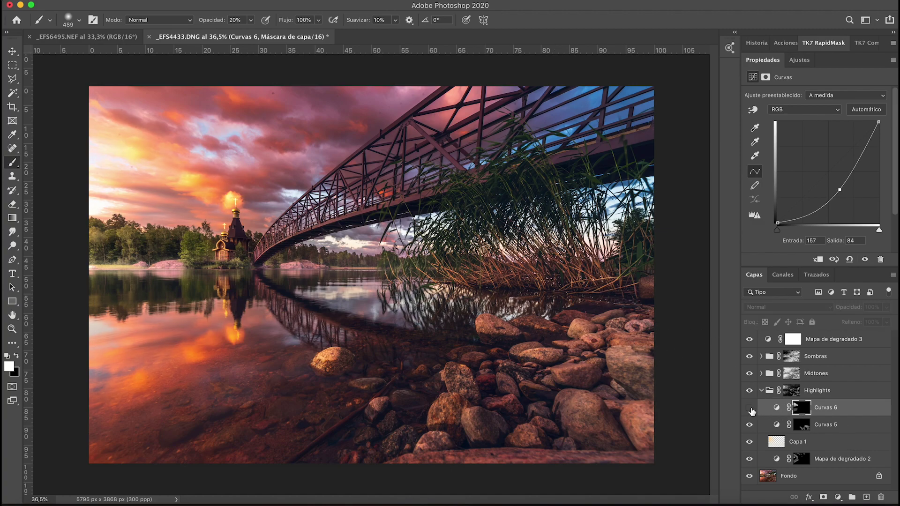
left_click(750, 409)
left_click(751, 409)
left_click(751, 409)
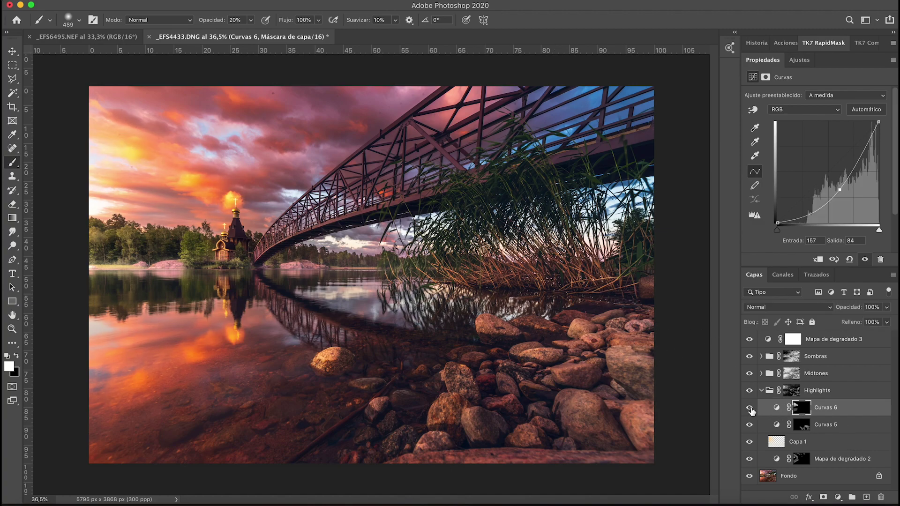
- Compare the original Fondo layer with the full edit, including the Curvas 6 darkening, three times
left_click(749, 477, "alt")
left_click(749, 477, "alt")
left_click(750, 477, "alt")
left_click(750, 477, "alt")
left_click(749, 476, "alt")
left_click(749, 477, "alt")
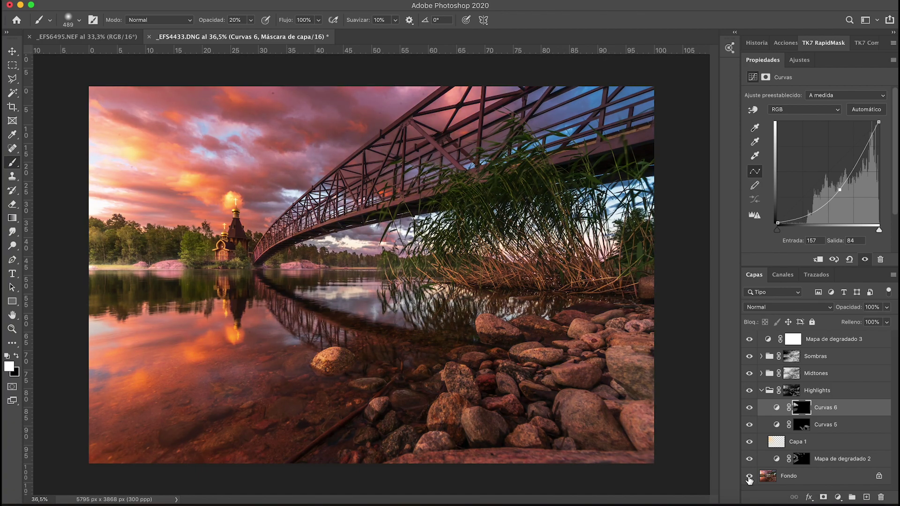
- Collapse the Highlights group, add a Hue/Saturation adjustment above Mapa de degradado 3, and set the Amarillos saturation to -9
left_click(762, 391)
left_click(836, 340)
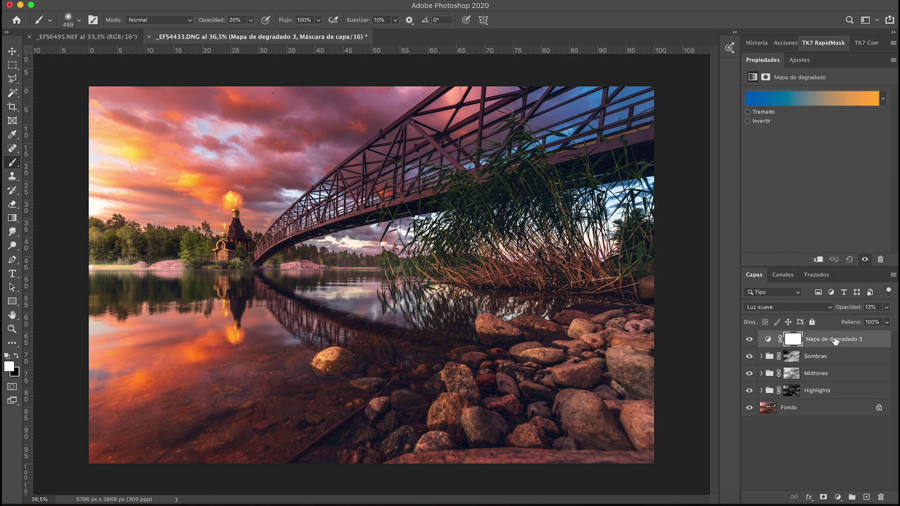
left_click(839, 496)
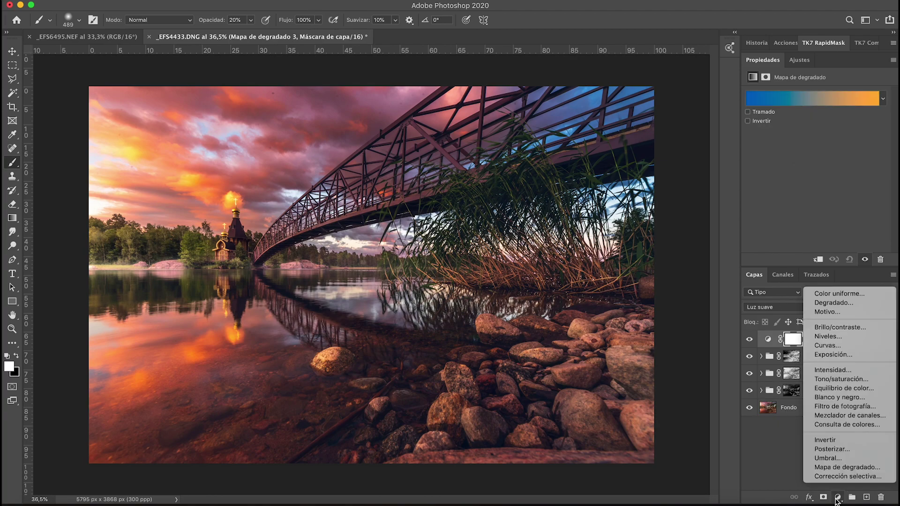
left_click(843, 379)
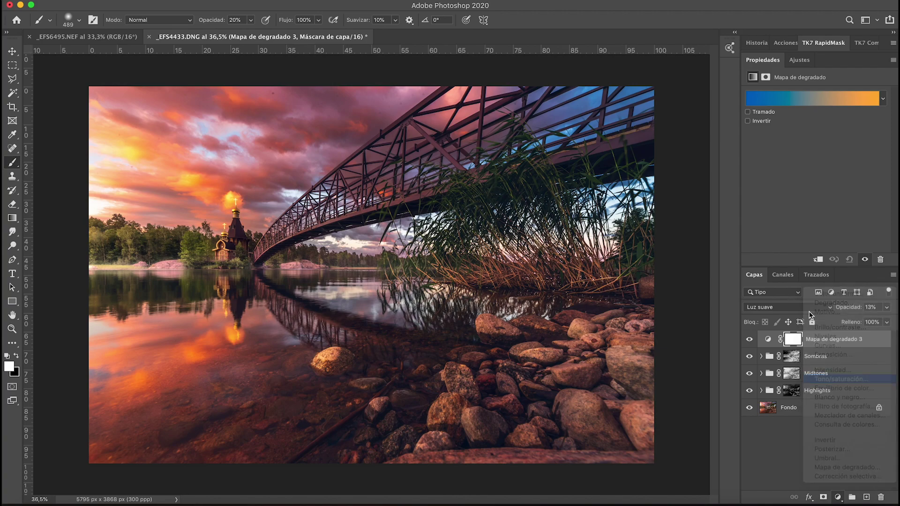
left_click(753, 110)
left_click(194, 176)
left_click_drag(816, 156, 810, 158)
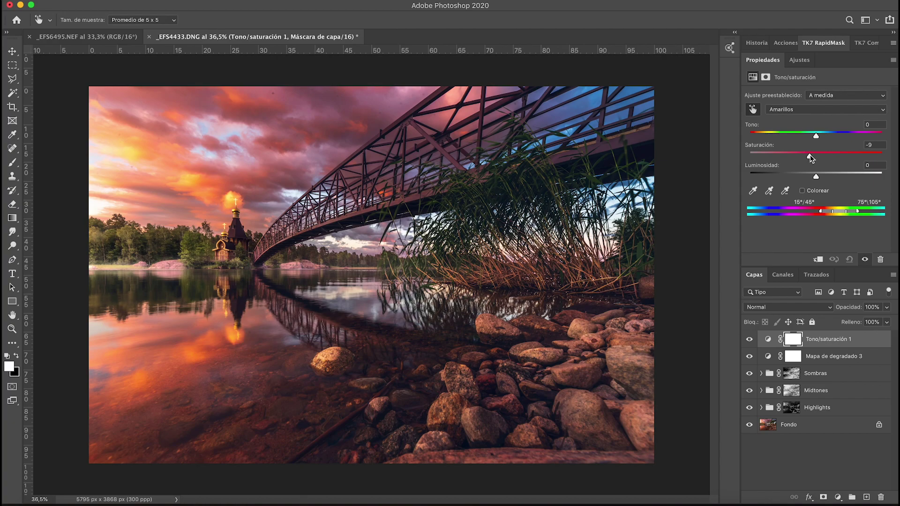
- Set the Verdes saturation to -7 in Tono/saturación 1 and fine-tune the hue and the affected color range
left_click(751, 343)
left_click(751, 343)
left_click(751, 345)
left_click(754, 113)
left_click(755, 113)
left_click(808, 110)
left_click(800, 116)
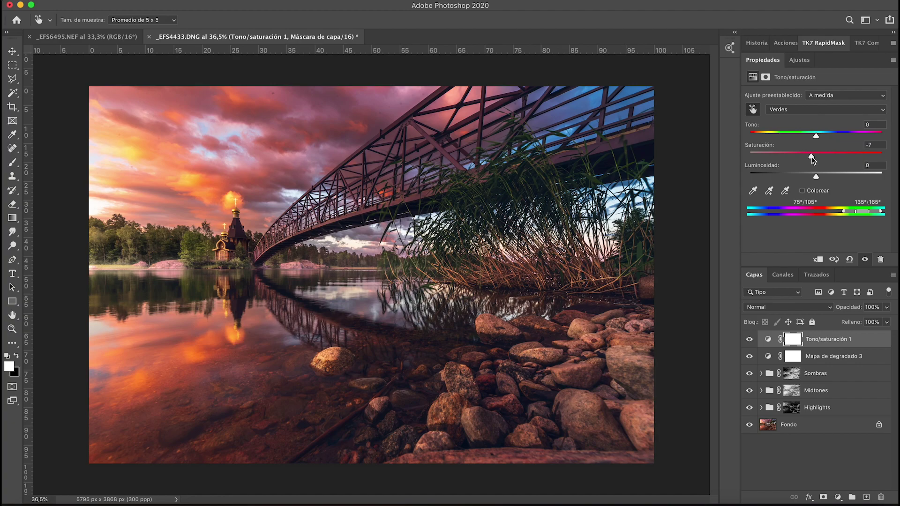
mouse_move(817, 137)
left_mouse_down()
mouse_move(745, 147)
mouse_move(812, 147)
left_mouse_up()
left_click_drag(851, 215, 847, 214)
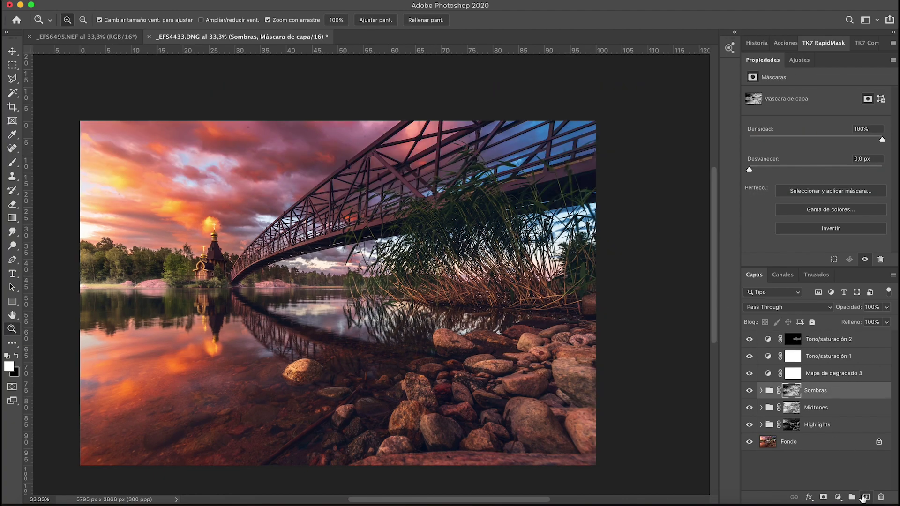
- Add an empty layer above the Sombras group and set its blend mode to Luz suave
left_click(864, 498)
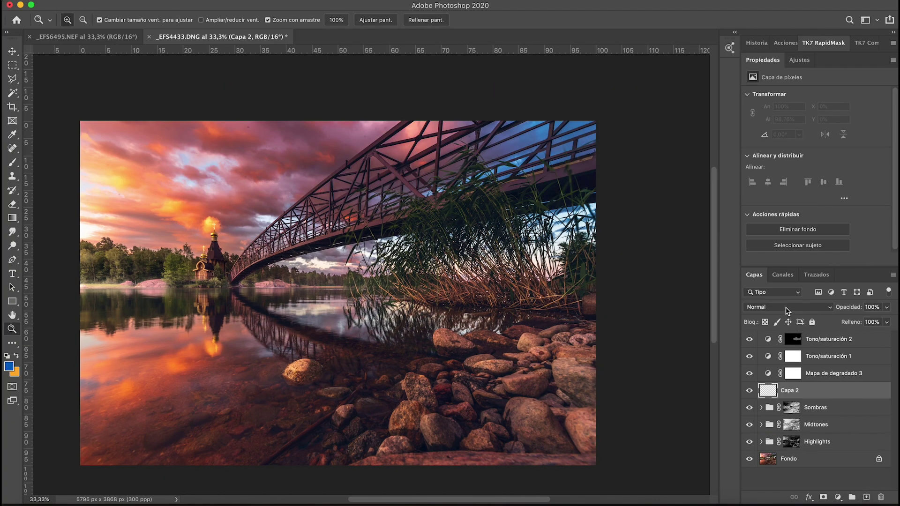
left_click(788, 307)
left_click(762, 429)
- Paint soft white light along the lake's horizon on Capa 2 with a 1955 px brush at 0% hardness
left_click(18, 164)
left_click(7, 356)
left_click(16, 357)
right_click(161, 296)
left_click_drag(275, 321, 281, 325)
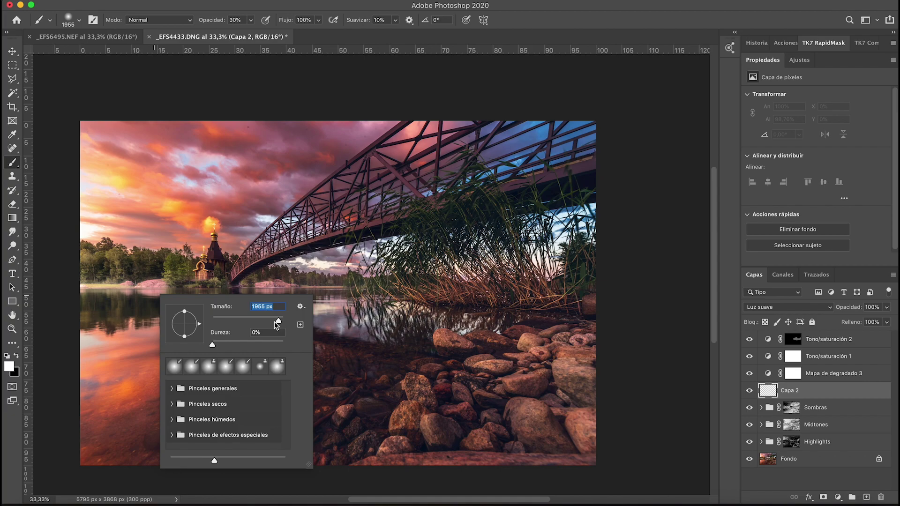
left_click(100, 282)
left_click_drag(416, 295, 418, 295)
- Set Capa 2's opacity to 83% and squash its painted light vertically to about 43% height, centered on the horizon
left_click(886, 308)
left_click_drag(889, 319, 881, 323)
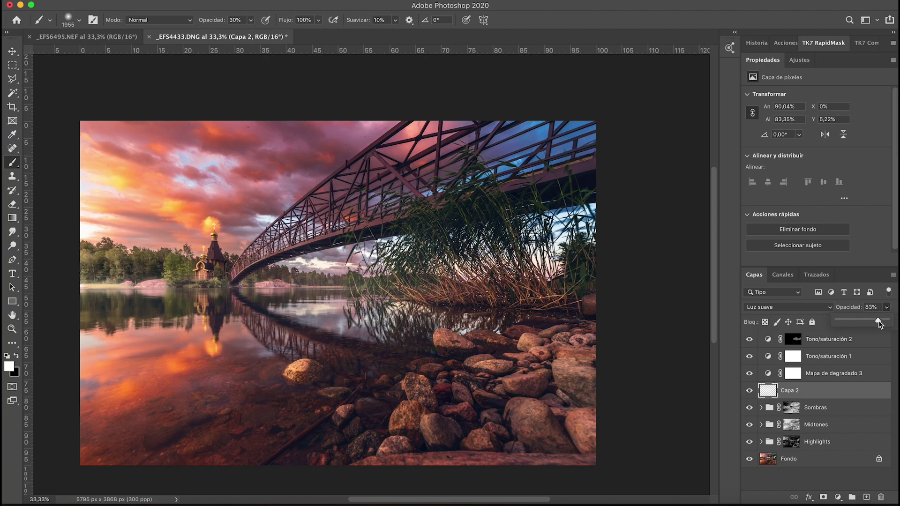
key("super+t")
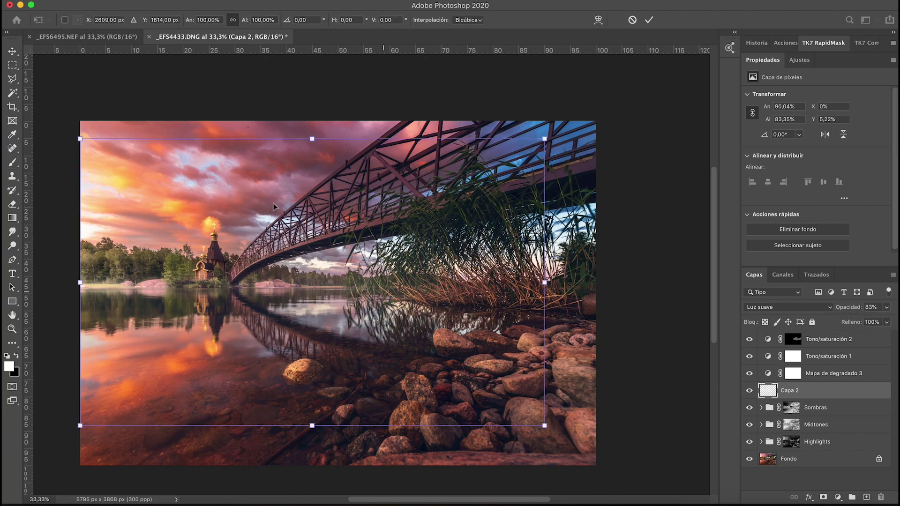
left_click_drag(311, 138, 309, 218)
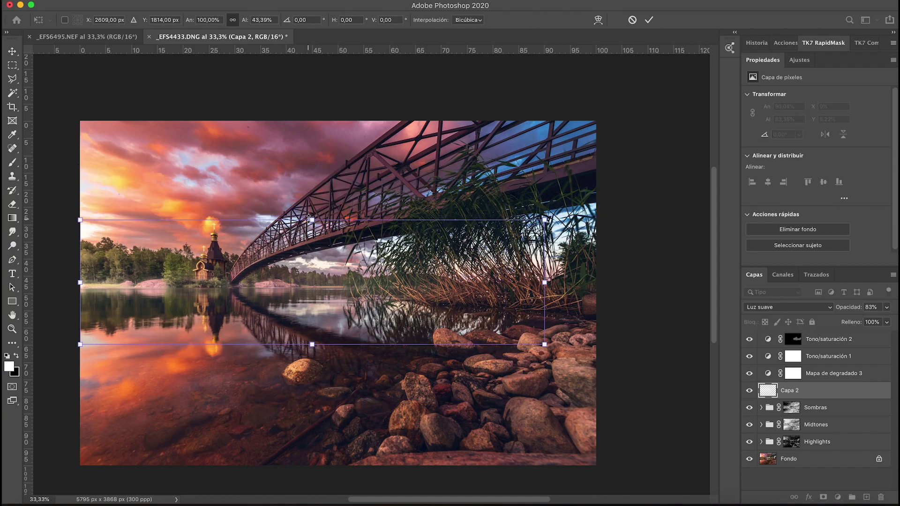
key("Return")
key("b")
- Change Capa 2's blend mode to Luz fuerte with 26% opacity and compare the photo with and without it
left_click(888, 307)
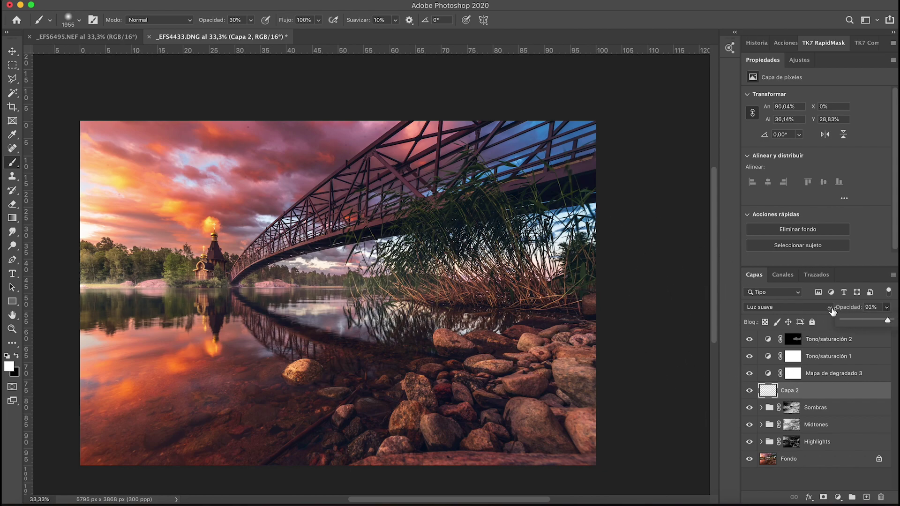
left_click(814, 307)
left_click(804, 314)
left_click(887, 308)
left_click_drag(866, 318, 853, 318)
left_click(749, 391)
left_click(750, 391)
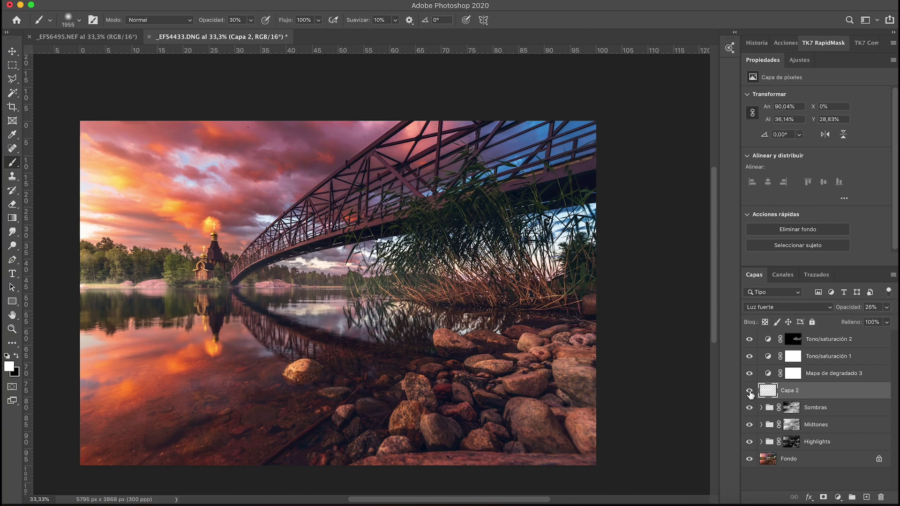
- Flatten Capa 2's light band to about 61% height and move it down to the vertical position 1864 px
key("super+t")
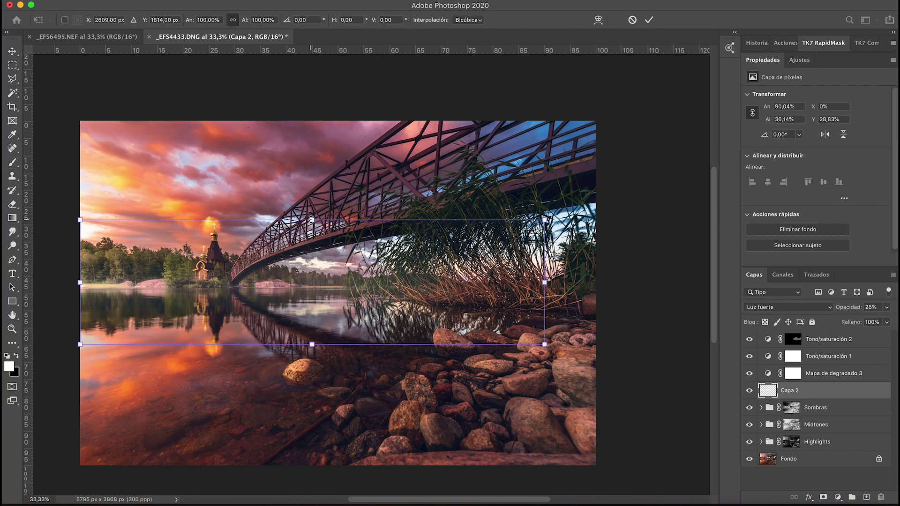
left_click_drag(312, 220, 312, 244)
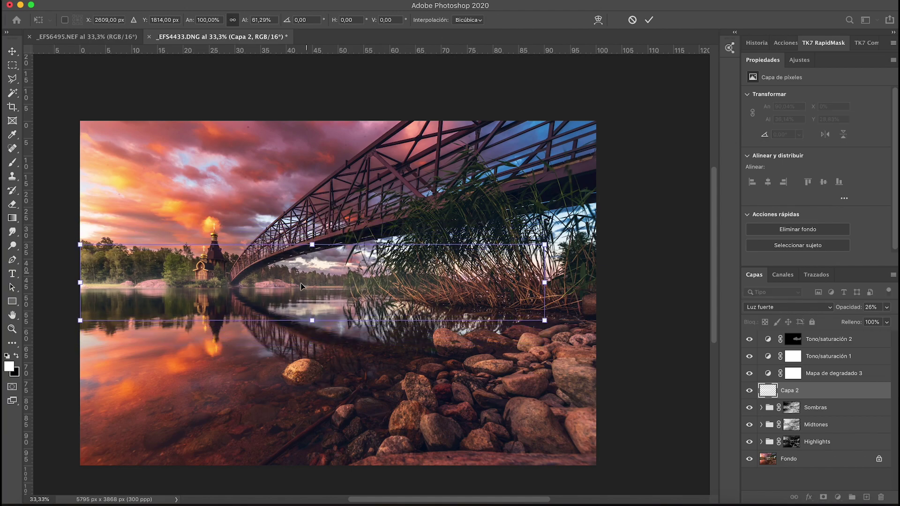
left_click_drag(301, 287, 302, 290)
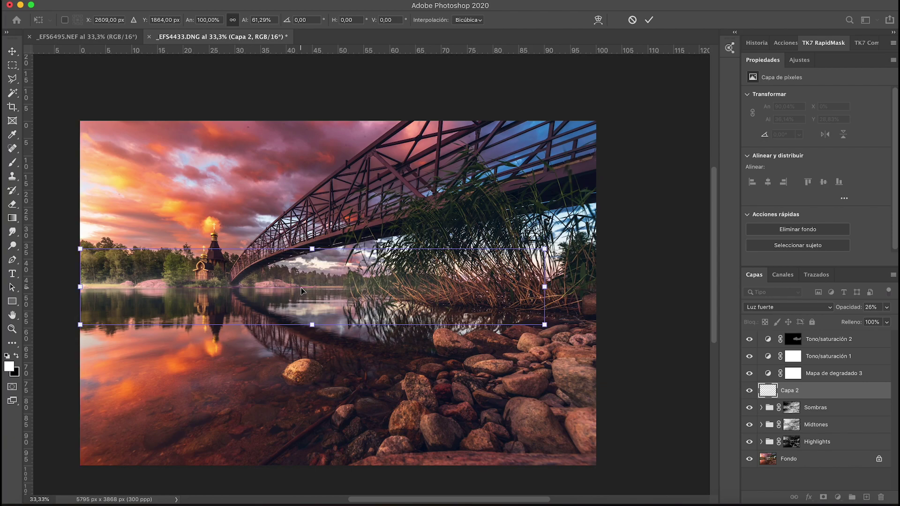
key("Return")
key("b")
- Compare the photo with and without the flattened Capa 2 light and reduce the layer's opacity to 16%
left_click(750, 392)
left_click(750, 392)
left_click(887, 308)
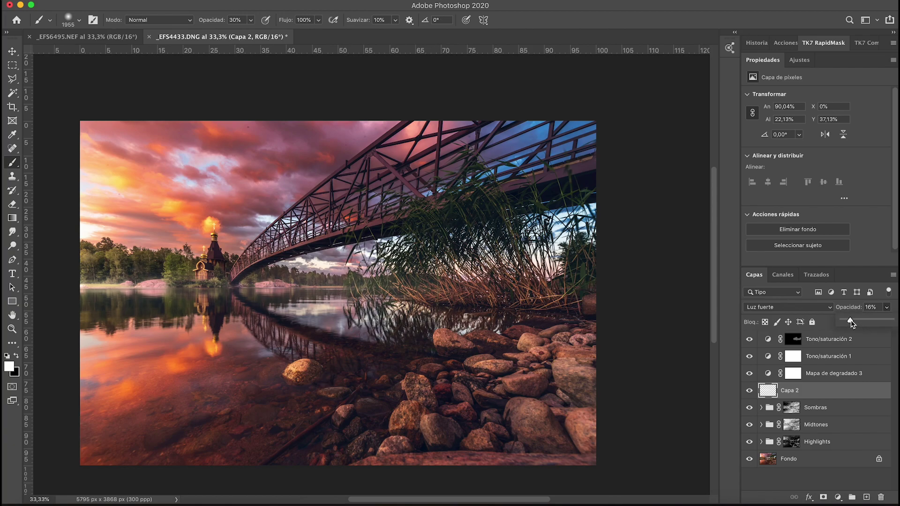
- Compare the original Fondo layer repeatedly with the edit that includes the horizon light and hue/saturation adjustments
left_click(749, 459, "alt")
left_click(749, 460, "alt")
left_click(750, 461, "alt")
left_click(751, 460, "alt")
left_click(750, 461, "alt")
left_click(750, 460, "alt")
left_click(751, 460, "alt")
left_click(751, 461, "alt")
left_click(750, 461, "alt")
left_click(750, 461, "alt")
left_click(751, 460, "alt")
left_click(750, 460, "alt")
left_click(750, 461, "alt")
left_click(750, 461, "alt")
- Group all layers from Highlights through Tono/saturación 2 and hide the new group
left_click(800, 460)
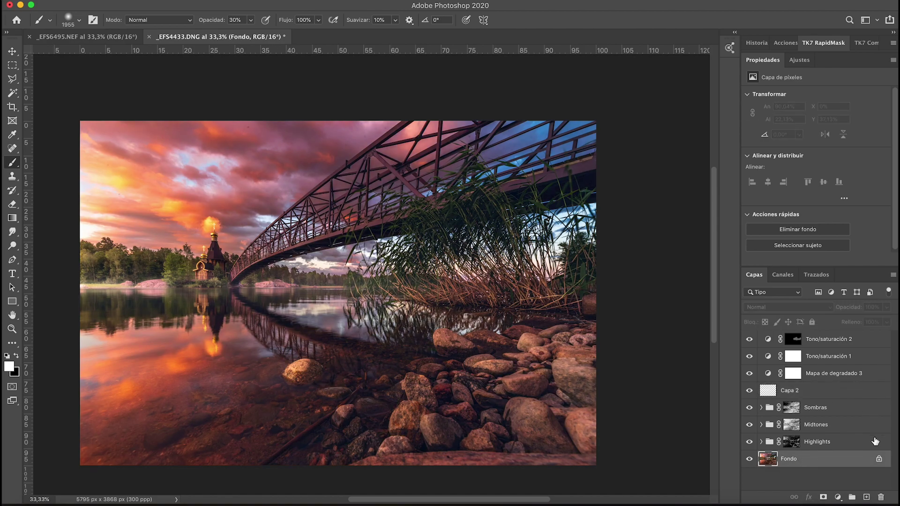
left_click(824, 442)
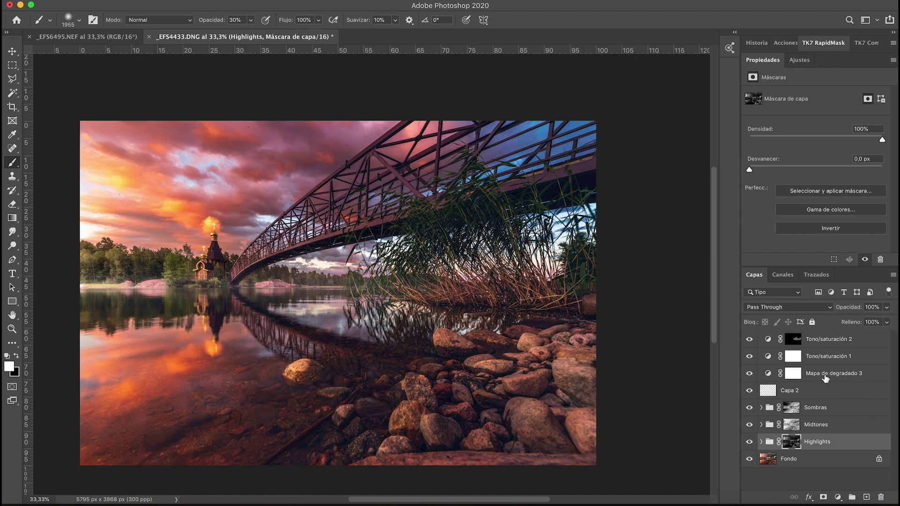
left_click(838, 340, "shift")
key("super+g")
left_click(749, 338)
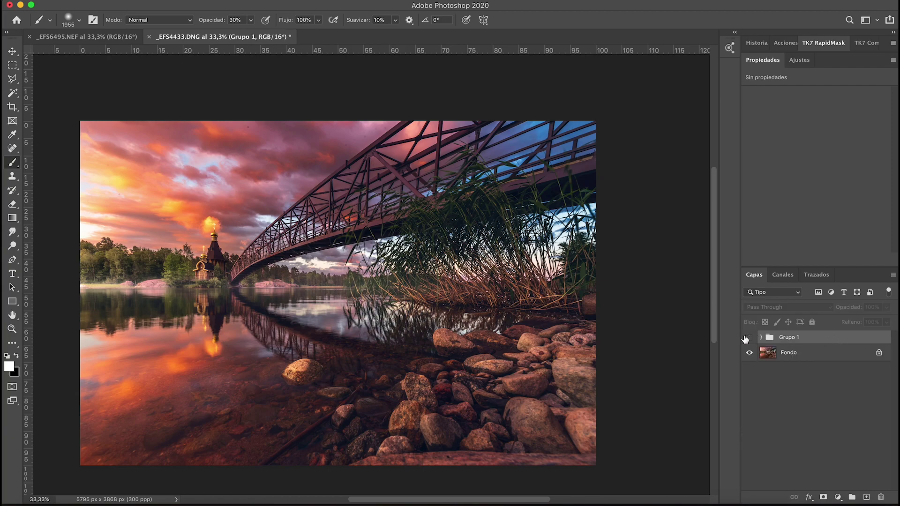
- Add an empty layer above Fondo and remove the sensor dust spots from the sky with a 57 px spot healing brush
left_click(792, 358)
left_click(866, 497)
key("z")
left_click_drag(262, 151, 319, 166)
left_click(12, 149)
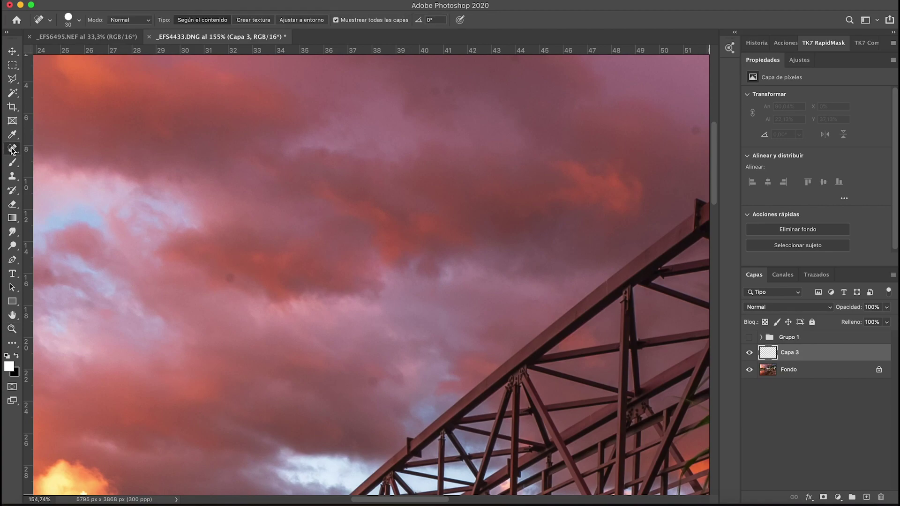
left_click(231, 278)
right_click(285, 269)
left_click(329, 288)
left_click(693, 131)
left_click(435, 92)
left_click_drag(434, 92, 454, 93)
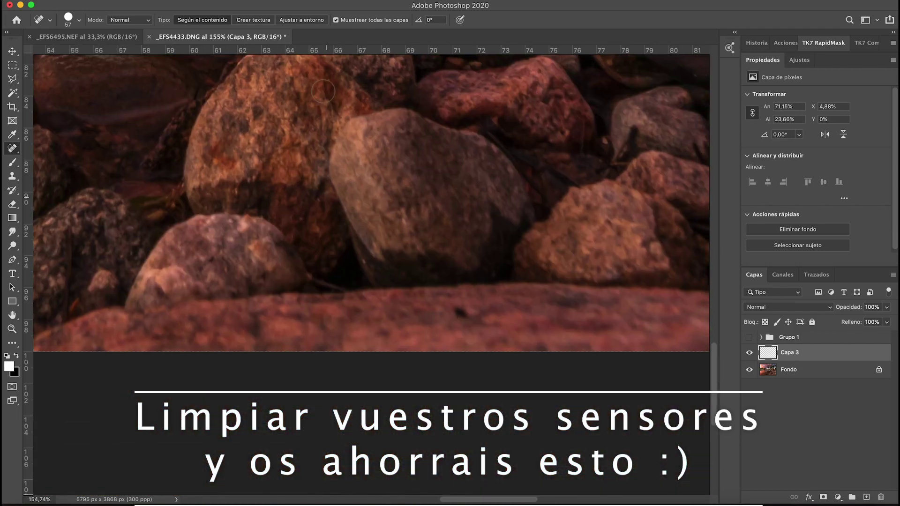
- Duplicate the Fondo layer and compare the photo with and without Grupo 1, leaving the group visible
left_click_drag(789, 370, 866, 498)
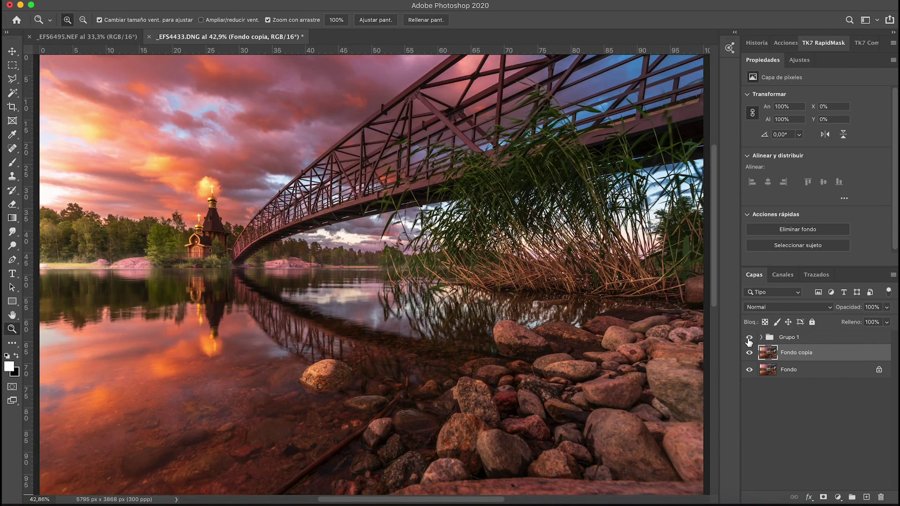
left_click(749, 337)
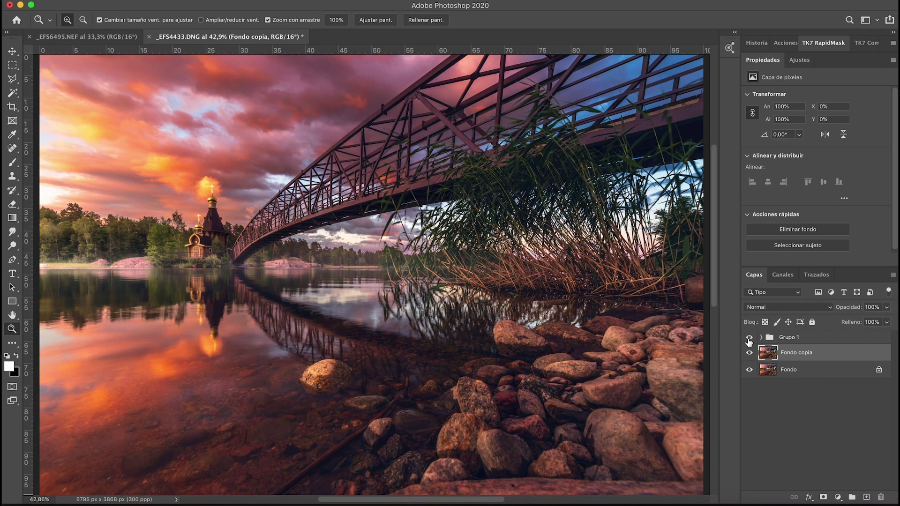
left_click(750, 338)
left_click(750, 339)
left_click(750, 339)
left_click(749, 339)
- Duplicate Fondo copia and apply a High Pass (Paso alto) filter with a 3,4 px radius to the copy
left_click_drag(801, 357, 867, 498)
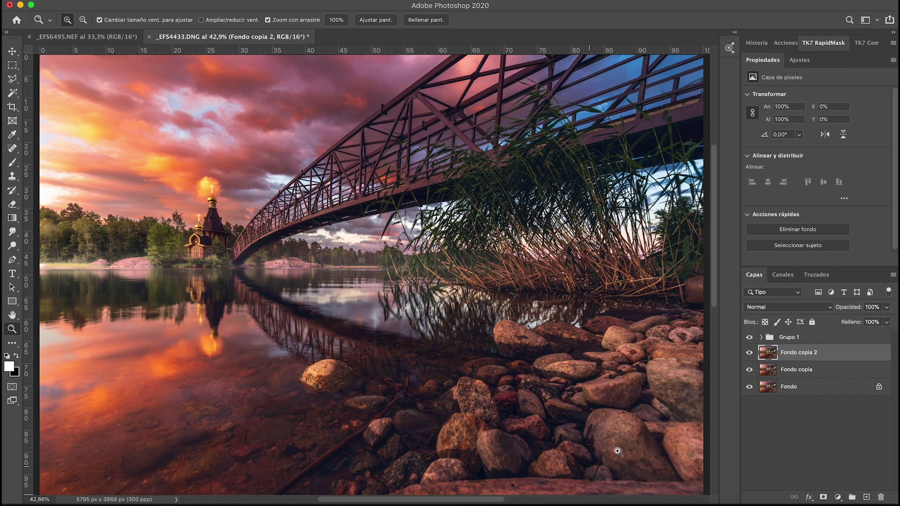
left_click(295, 0)
mouse_move(367, 211)
left_click(486, 264)
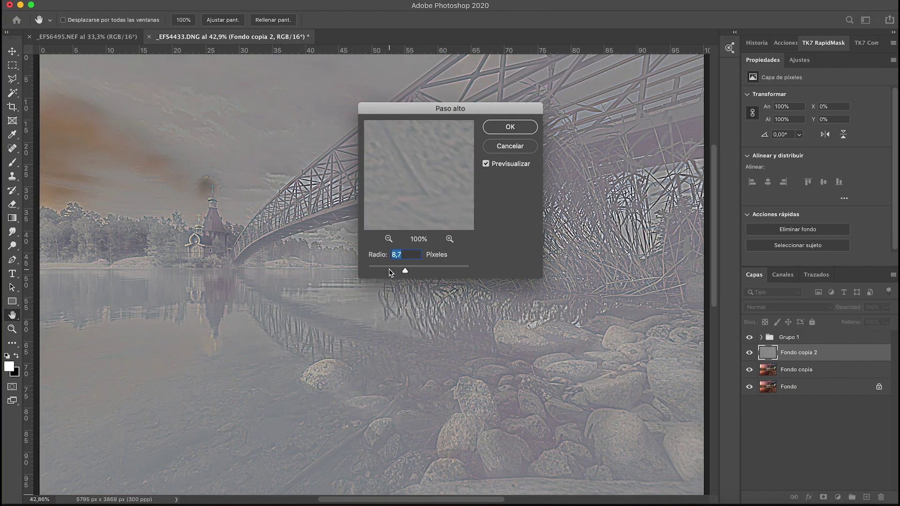
left_click_drag(389, 271, 387, 272)
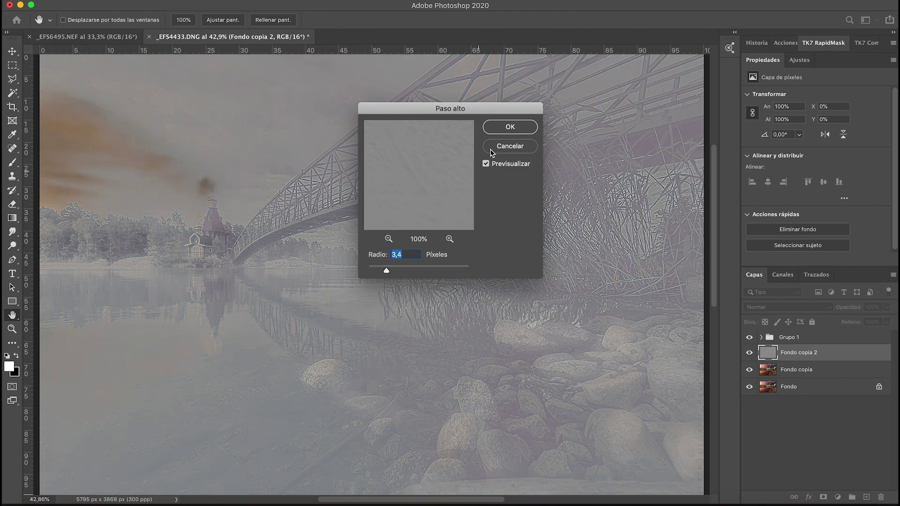
key("Return")
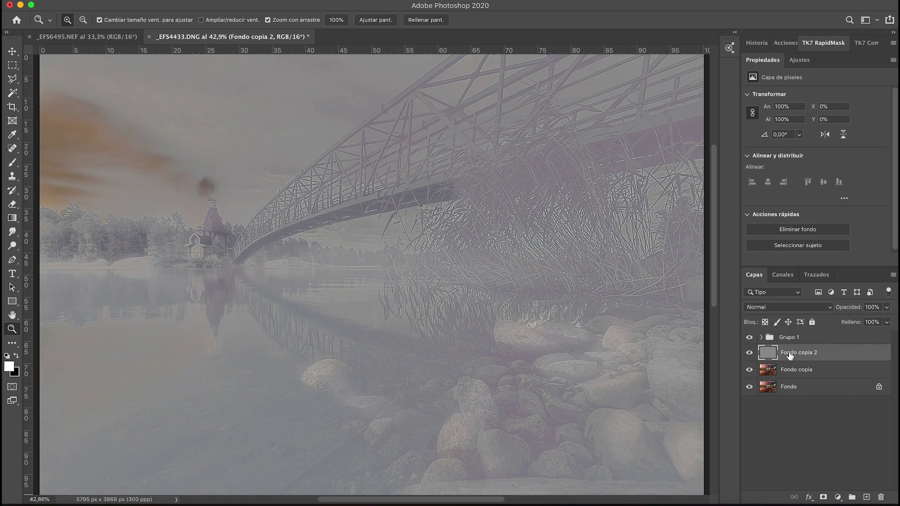
- Set the Fondo copia 2 layer's blend mode to Superponer and compare the photo with and without it and Grupo 1
left_click(801, 309)
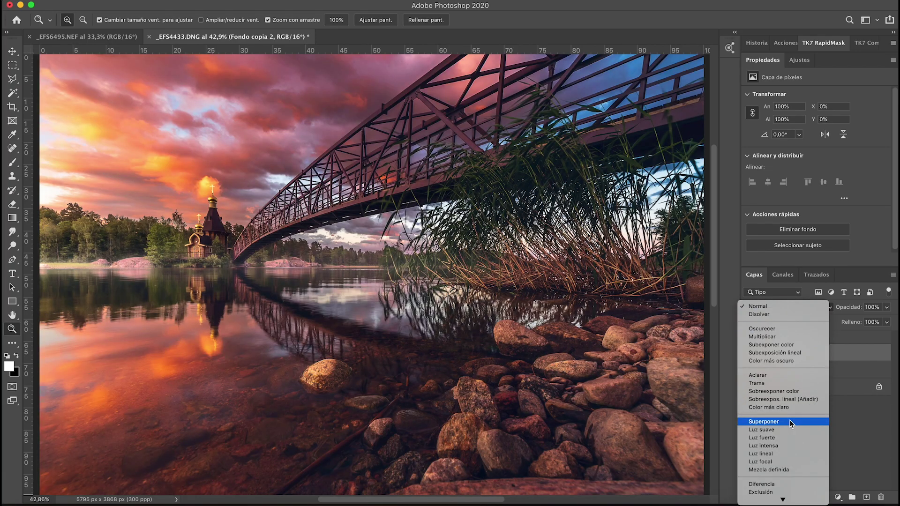
left_click(794, 422)
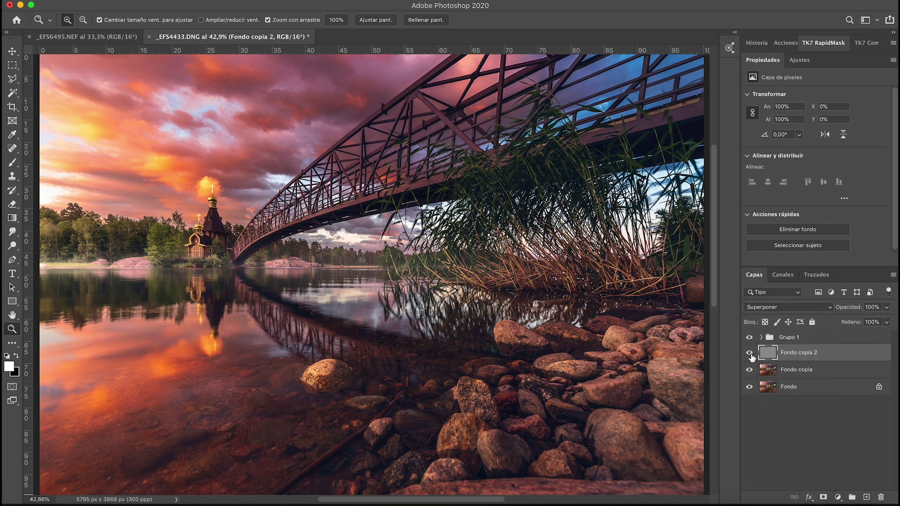
left_click(750, 353)
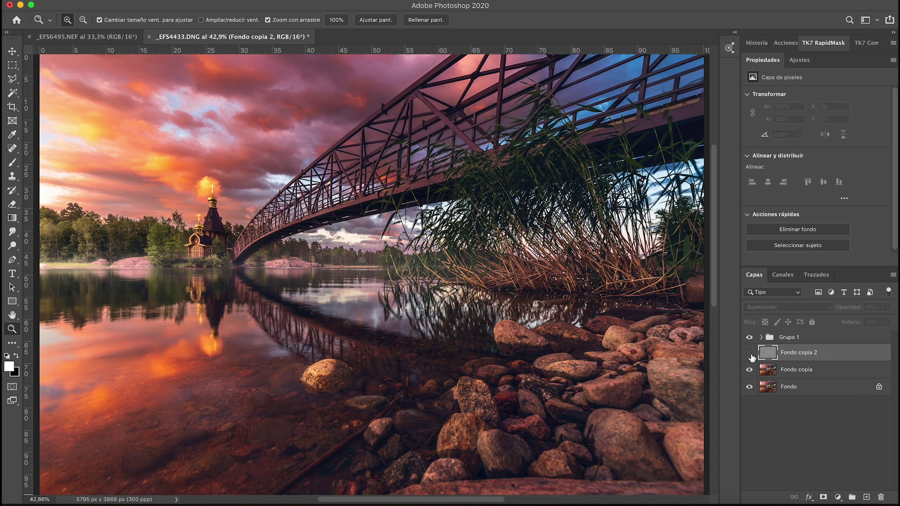
left_click(751, 354)
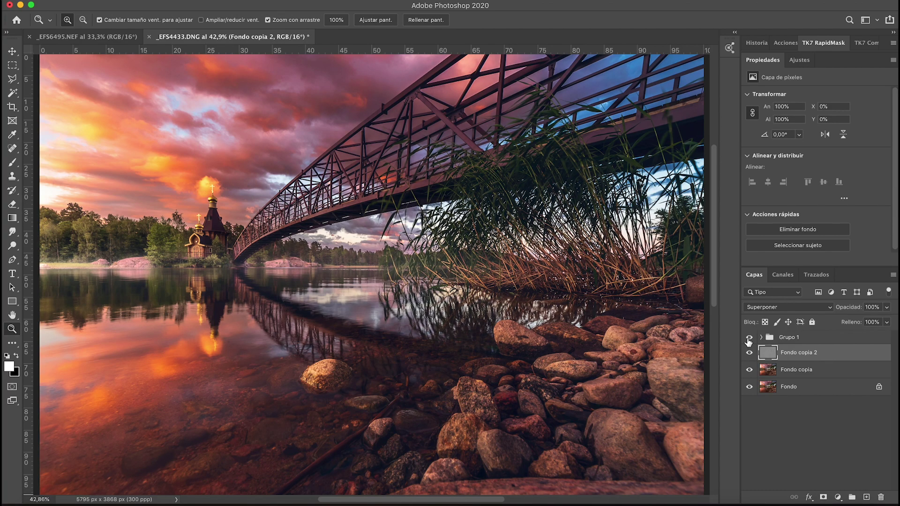
left_click(749, 338)
left_click(749, 338)
- Add a mask to Fondo copia 2, paint black along the horizon with a 940 px brush at 54% opacity, and compare the layer's effect
left_click(824, 497)
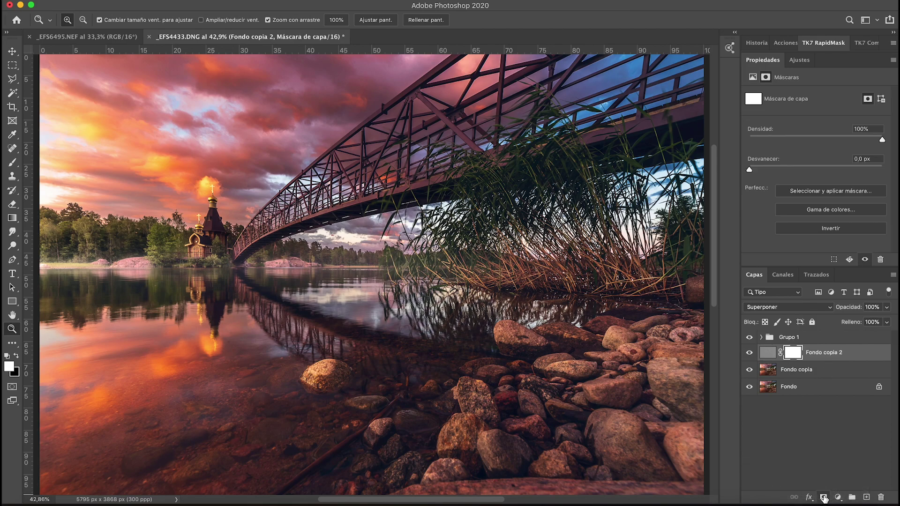
left_click(16, 163)
key("x")
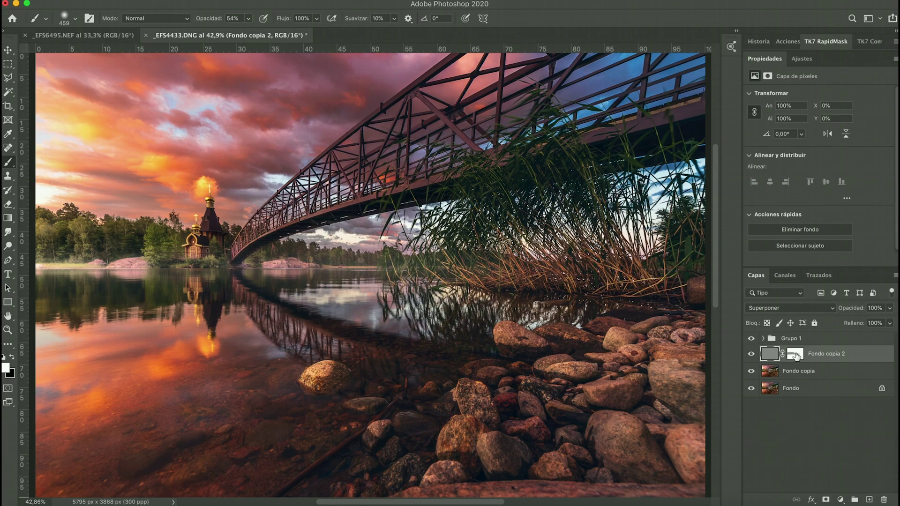
right_click(365, 264)
left_click_drag(483, 291, 487, 290)
key("Return")
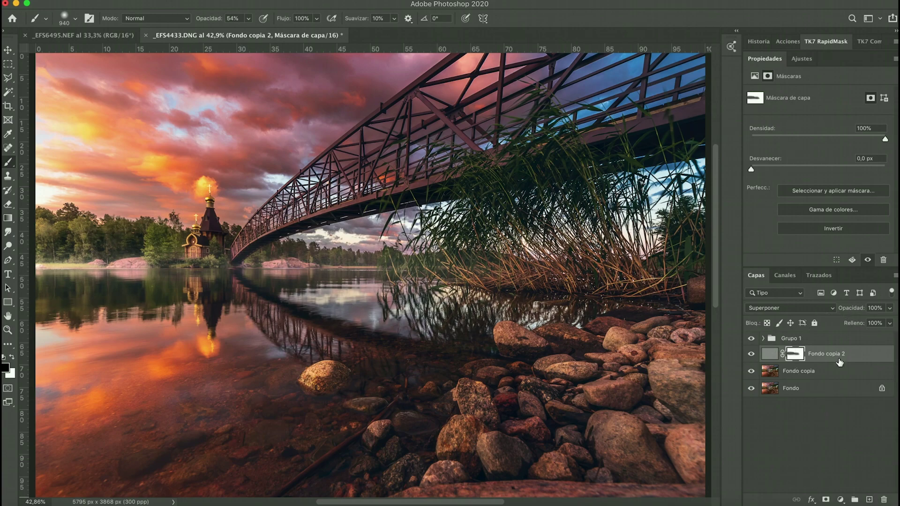
left_click(751, 357)
left_click(751, 354)
- Duplicate the Fondo copia 2 sharpening layer and fill the copy's mask entirely with black
key("z")
mouse_move(600, 443)
left_mouse_down()
mouse_move(643, 470)
mouse_move(543, 334)
left_mouse_up()
left_click_drag(677, 363, 486, 370)
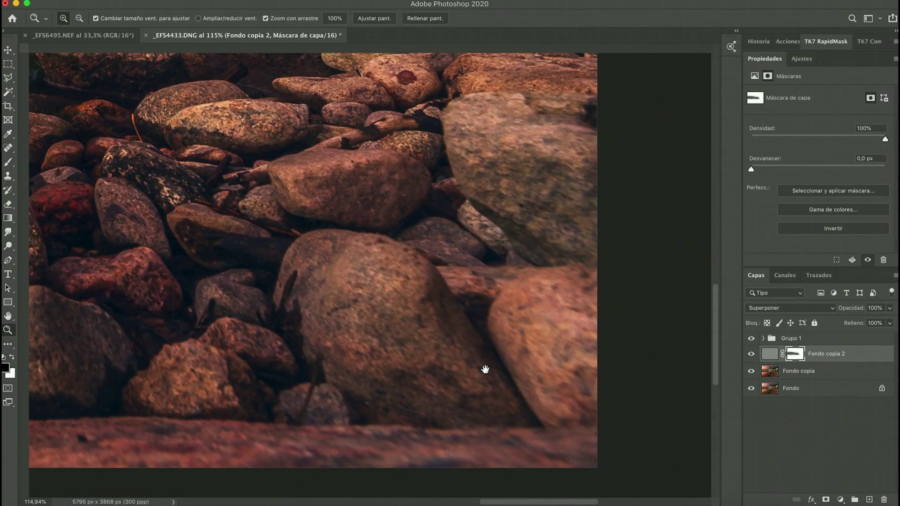
left_click(769, 354)
left_click_drag(856, 357, 873, 504)
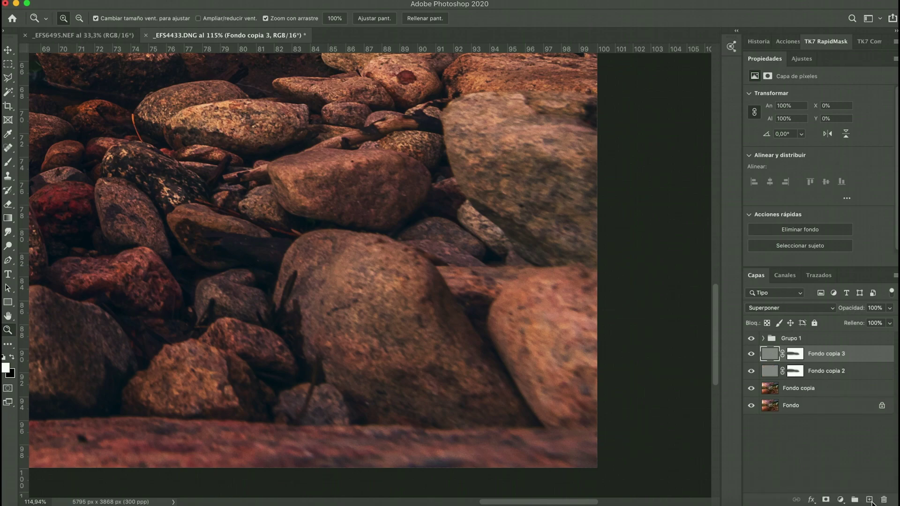
left_click(796, 355)
key("ctrl+a")
key("ctrl+BackSpace")
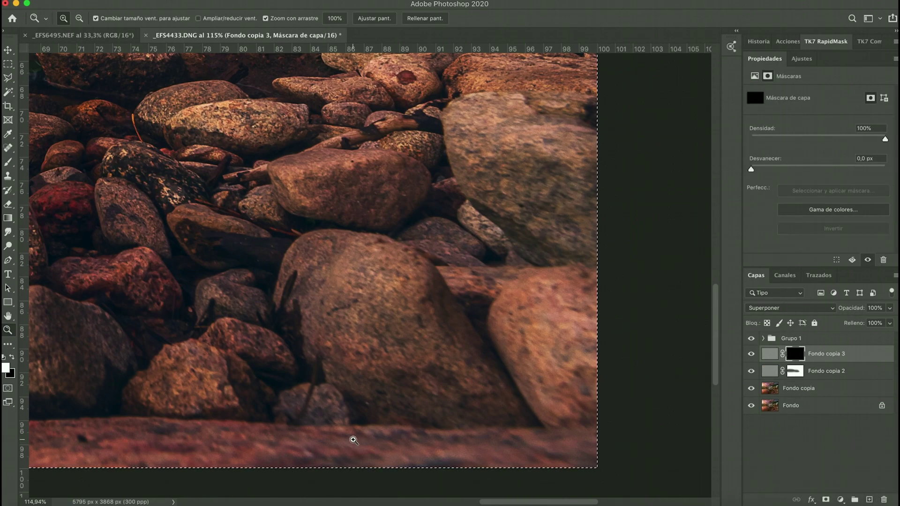
key("ctrl+d")
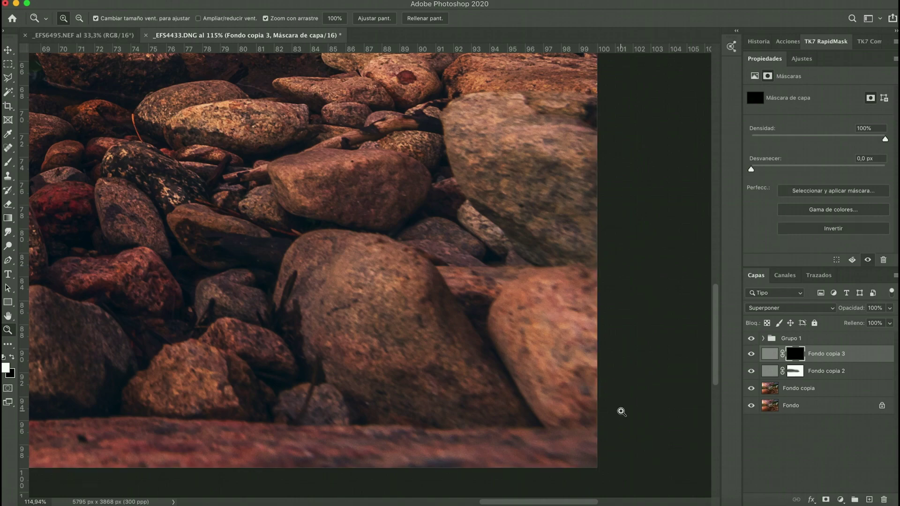
- Paint white on Fondo copia 3's mask over the foreground rocks with a 940 px brush at 100% opacity
left_click(8, 162)
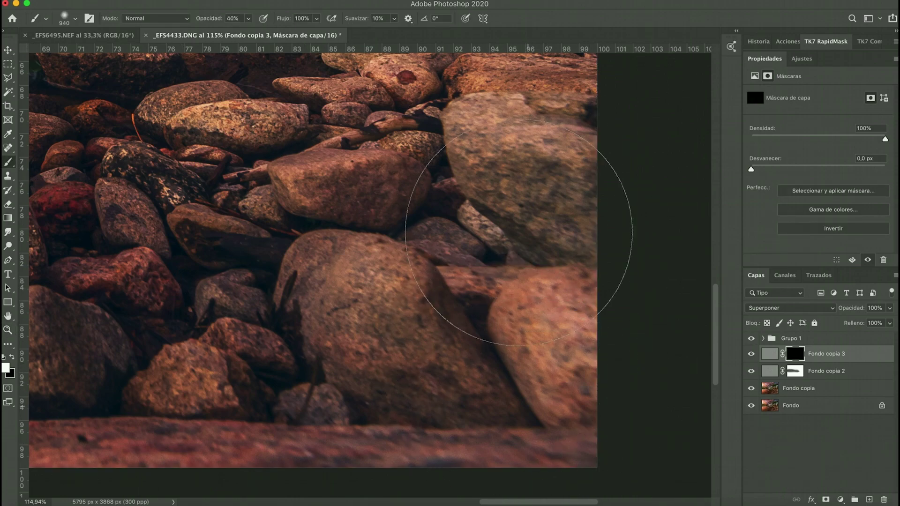
key("0")
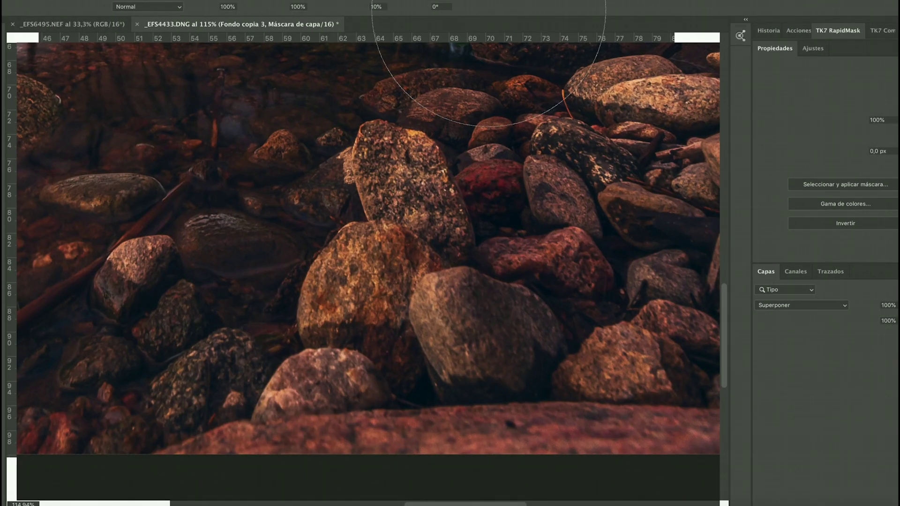
key("z")
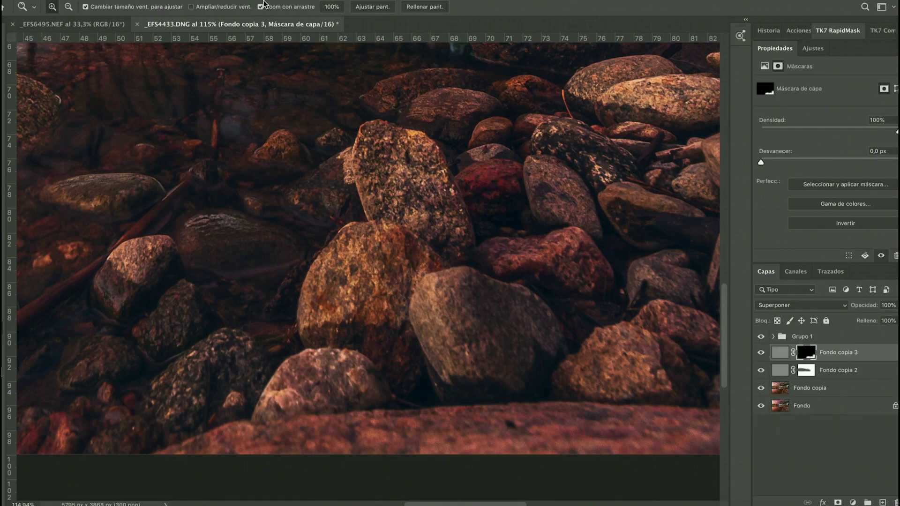
left_click(363, 8)
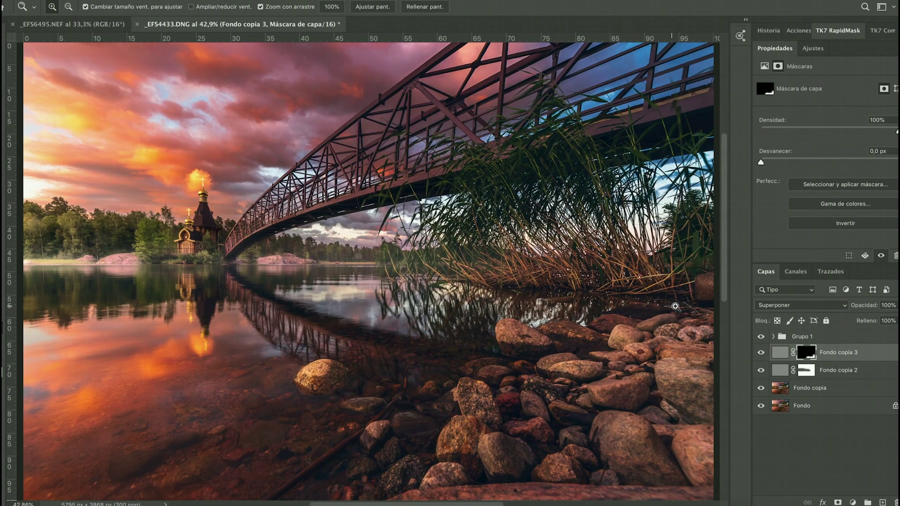
- Compare the edited photo with the original Fondo layer alone, leaving all layers visible
left_click(761, 407, "alt")
left_click(760, 408, "alt")
left_click(760, 408, "alt")
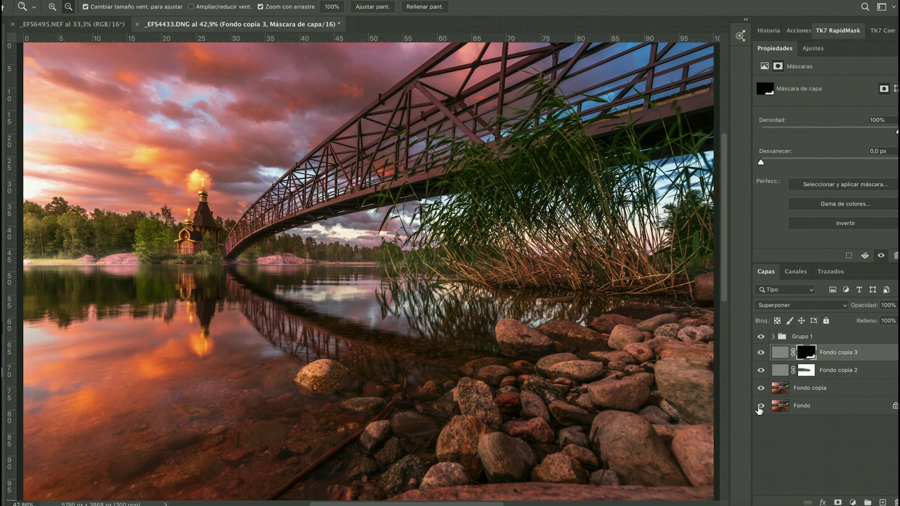
left_click(761, 408, "alt")
- Add an inverted black-to-white gradient map (Mapa de degradado) above Tono/saturación 2 inside Grupo 1
left_click(813, 391)
left_click(813, 337)
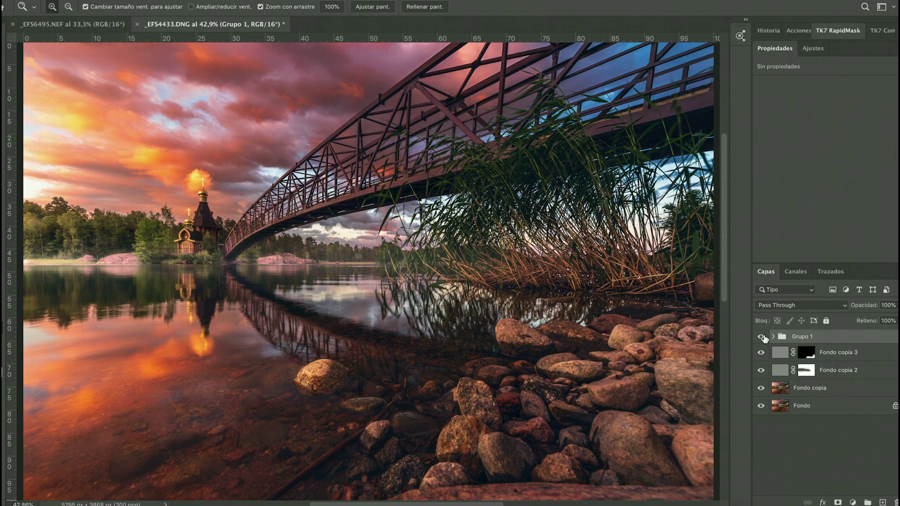
left_click(773, 337)
left_click(831, 356)
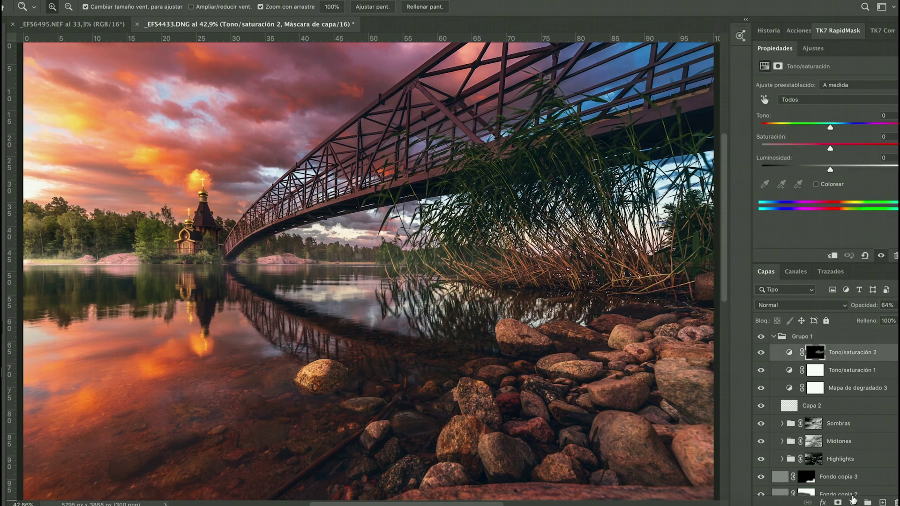
left_click(853, 503)
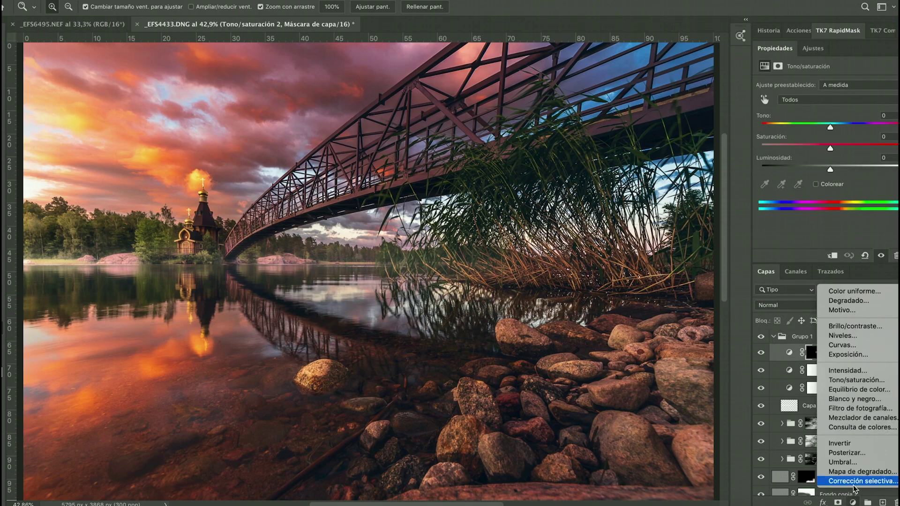
left_click(858, 468)
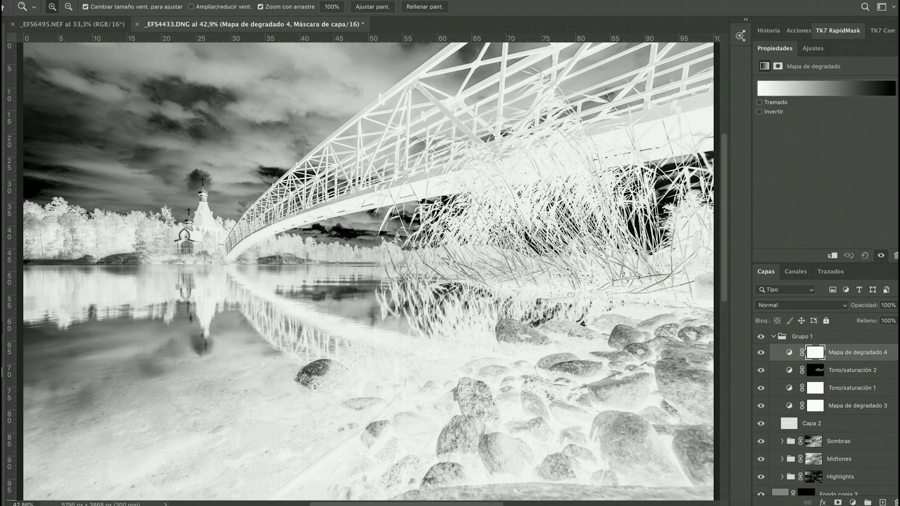
left_click(777, 112)
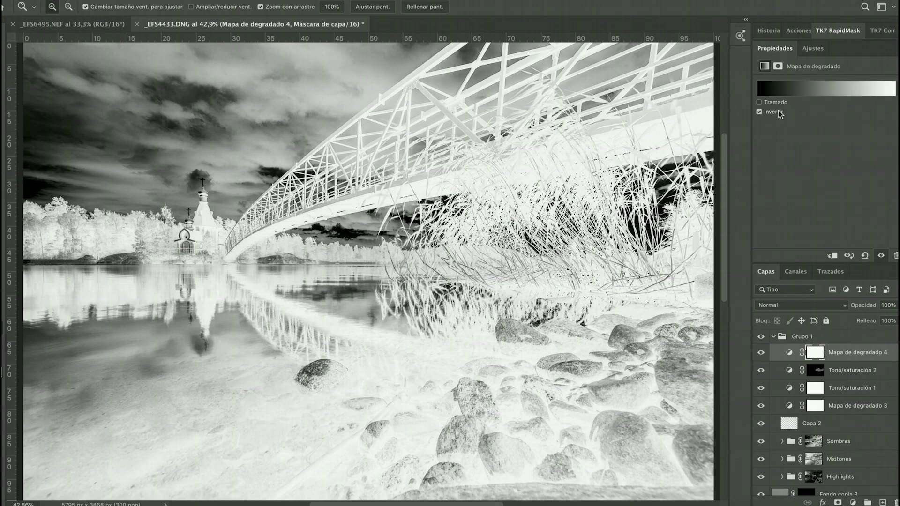
- Set the new gradient map to Multiplicar at 7% opacity and compare the photo with and without it
left_click(815, 306)
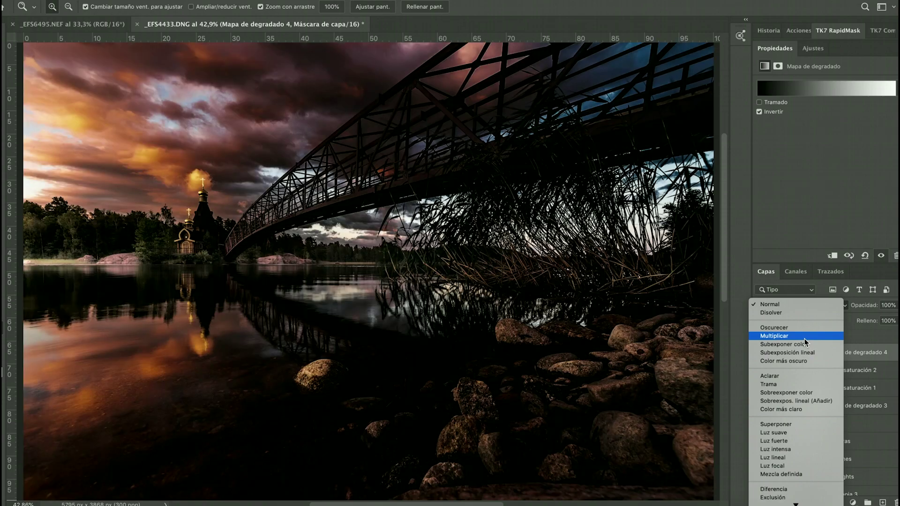
left_click(805, 338)
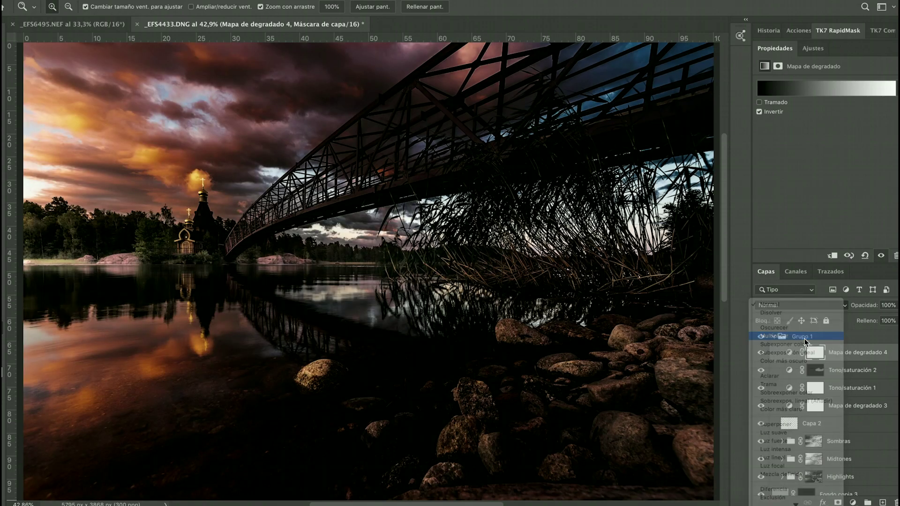
left_click(899, 306)
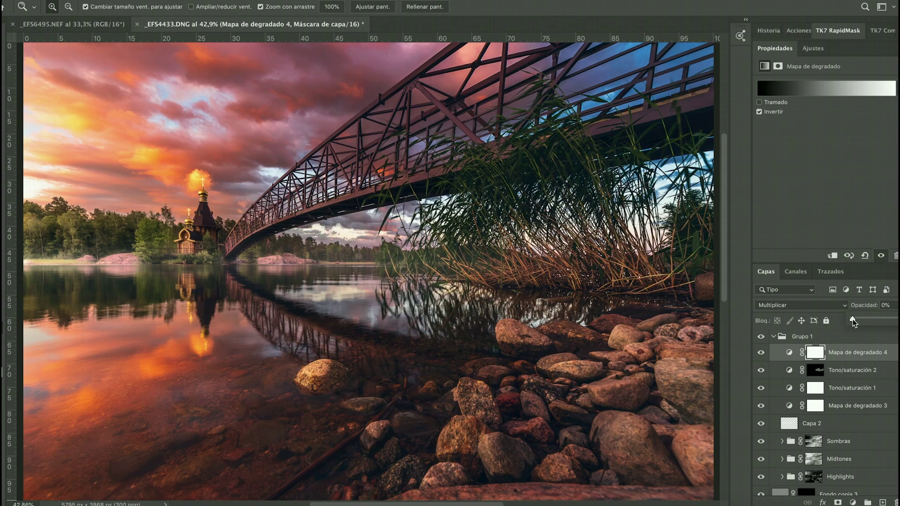
left_click_drag(853, 318, 857, 318)
left_click(760, 354)
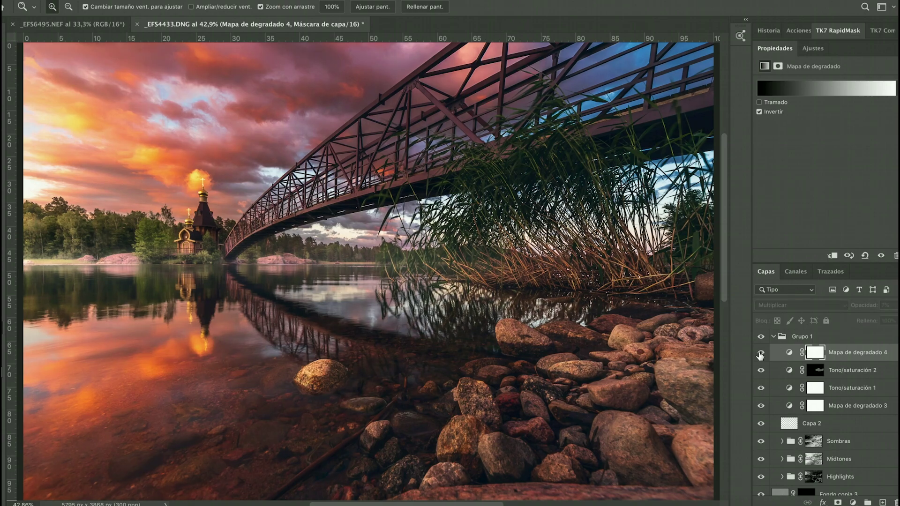
left_click(761, 354)
left_click(761, 354)
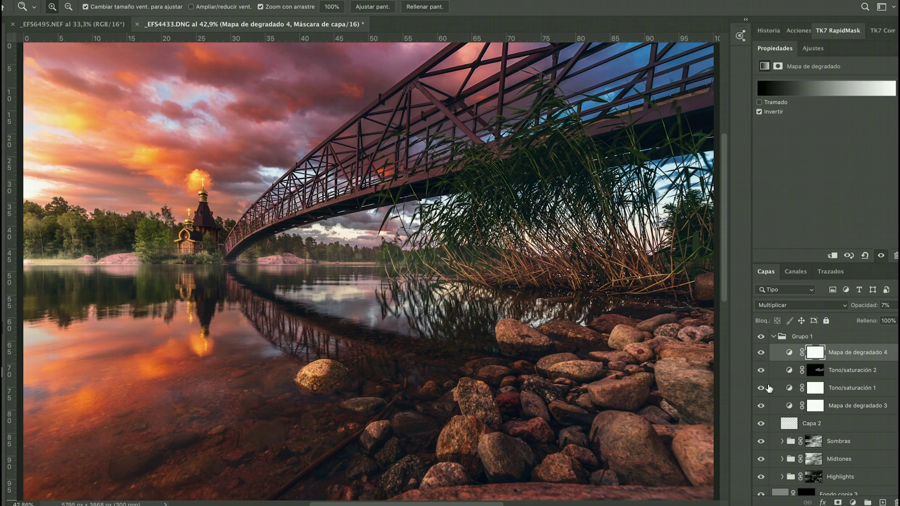
- Examine the whole photo at 33,3% and repeatedly compare the finished edit with the original Fondo layer alone
left_click(513, 259, "alt")
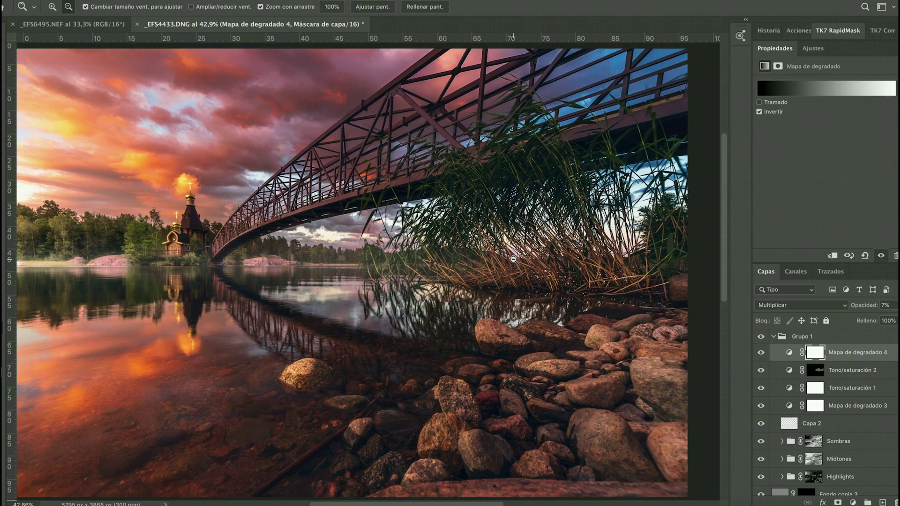
key("ctrl+r")
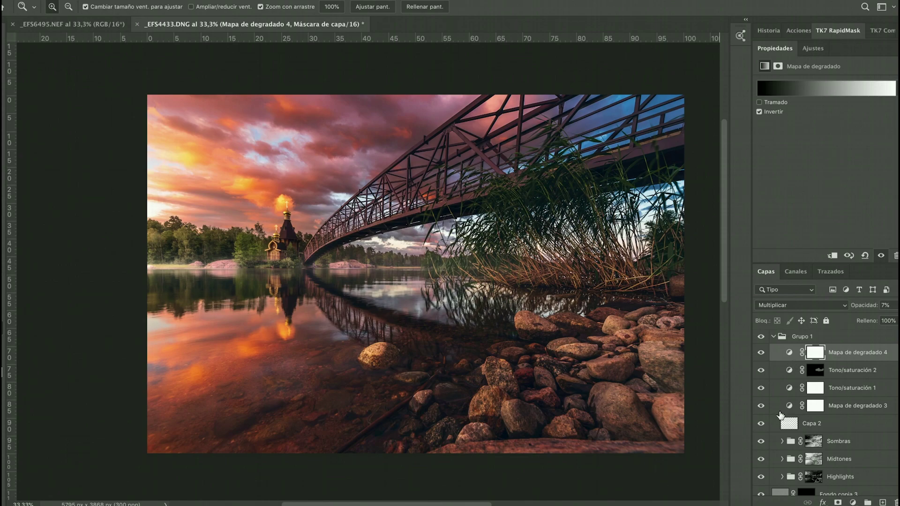
scroll(782, 413, "down", 3)
left_click(762, 488, "alt")
left_click(761, 488, "alt")
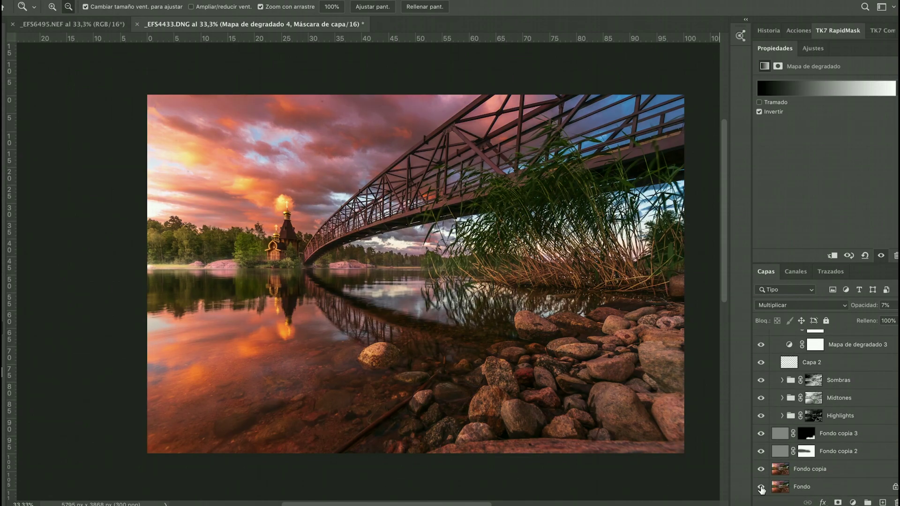
left_click(761, 487, "alt")
left_click(761, 487, "alt")
left_click(762, 488, "alt")
left_click(761, 488, "alt")
left_click(761, 488, "alt")
left_click(761, 487, "alt")
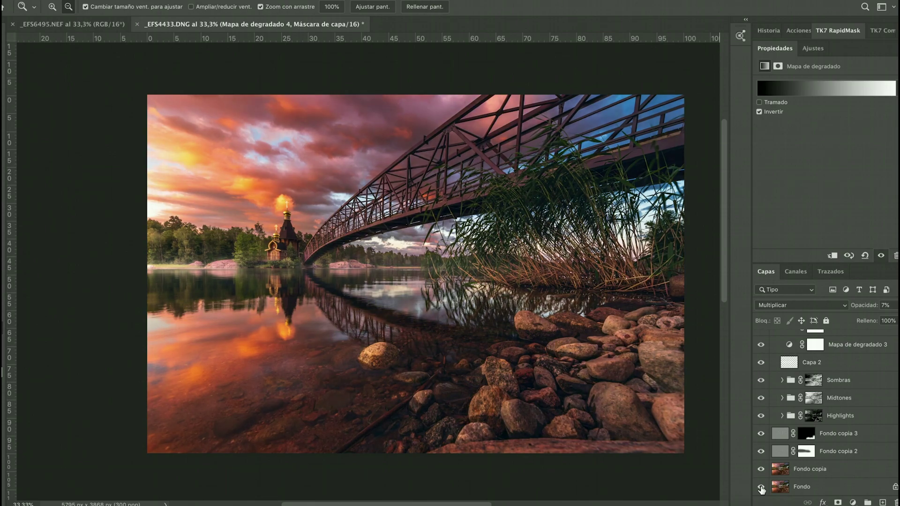
left_click(761, 488, "alt")
left_click(762, 487, "alt")
left_click(761, 487, "alt")
left_click(762, 487, "alt")
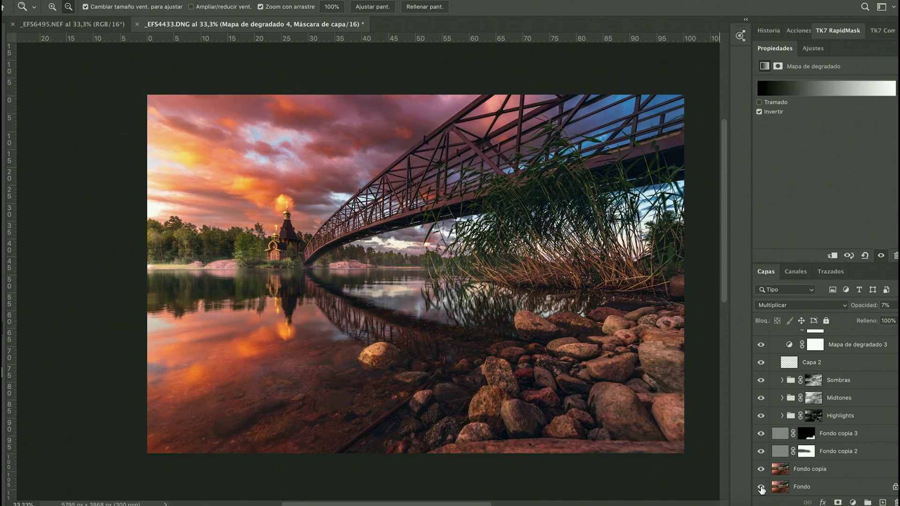
- Select Fondo copia, collapse Grupo 1, save the layered photo and switch to Adobe Lightroom Classic
left_click(841, 469)
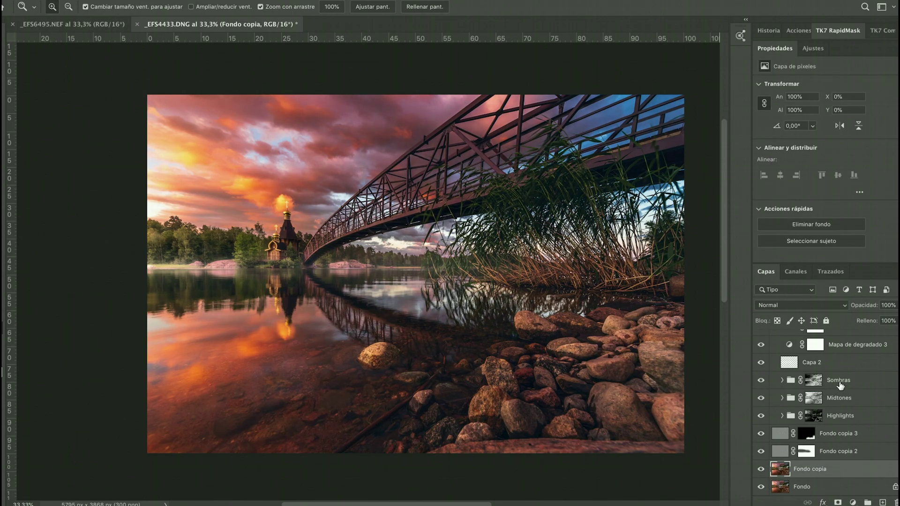
scroll(793, 347, "up", 3)
left_click(773, 336)
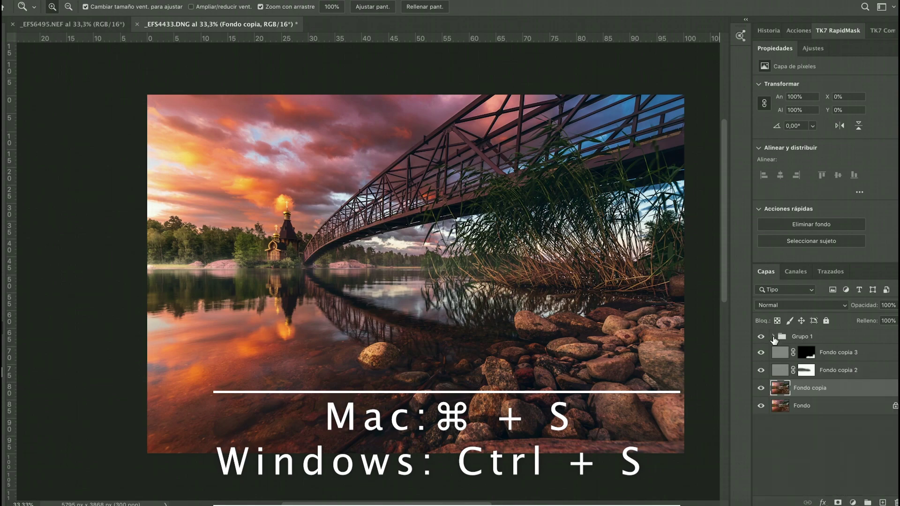
key("ctrl+s")
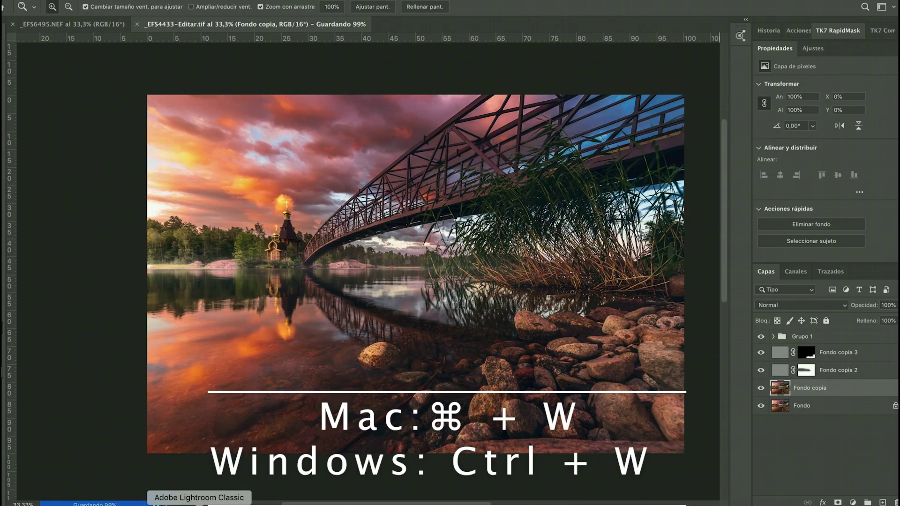
left_click(199, 504)
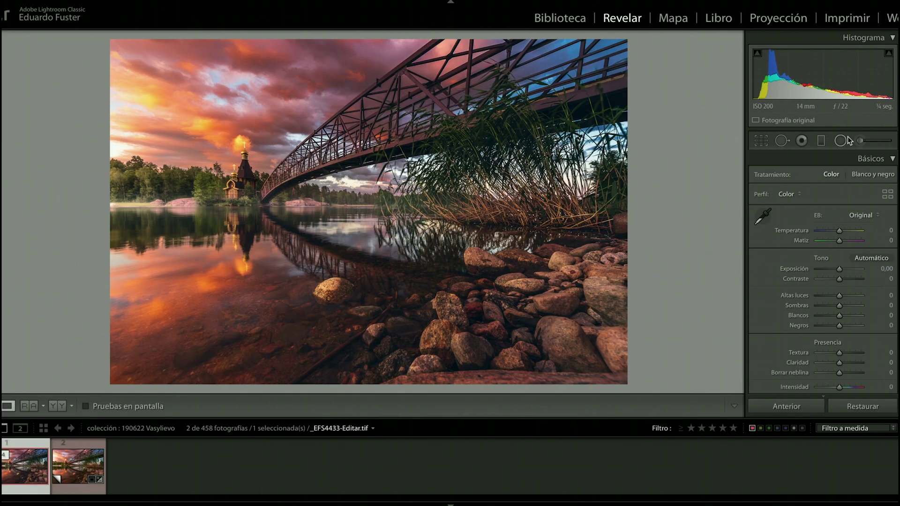
- Reset the _EFS4433.DNG copy to its unedited state and show it as the reference photo beside the active _EFS4433-Editar.tif
scroll(866, 298, "down", 3)
scroll(866, 301, "down", 2)
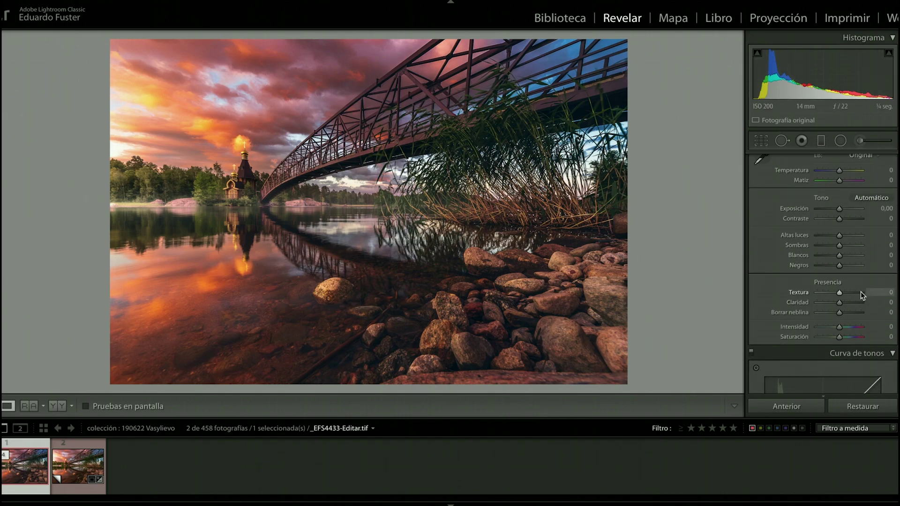
left_click(78, 467)
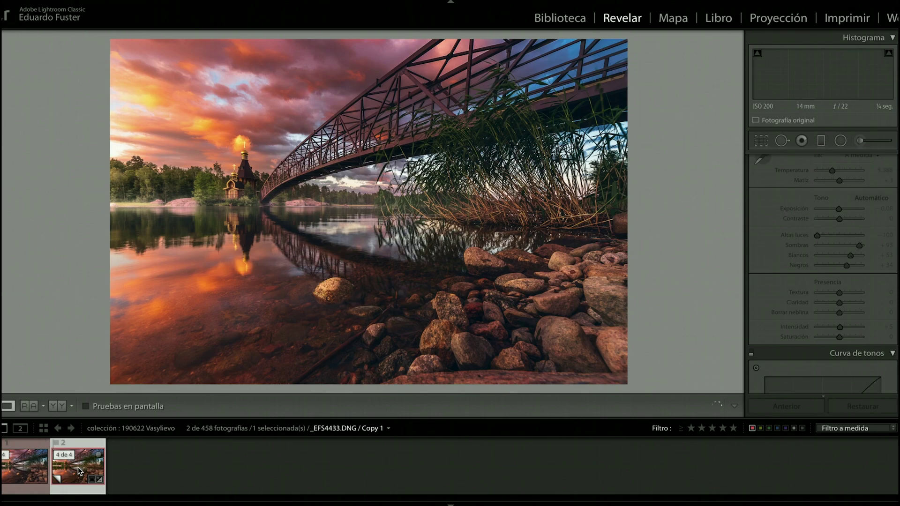
key("y")
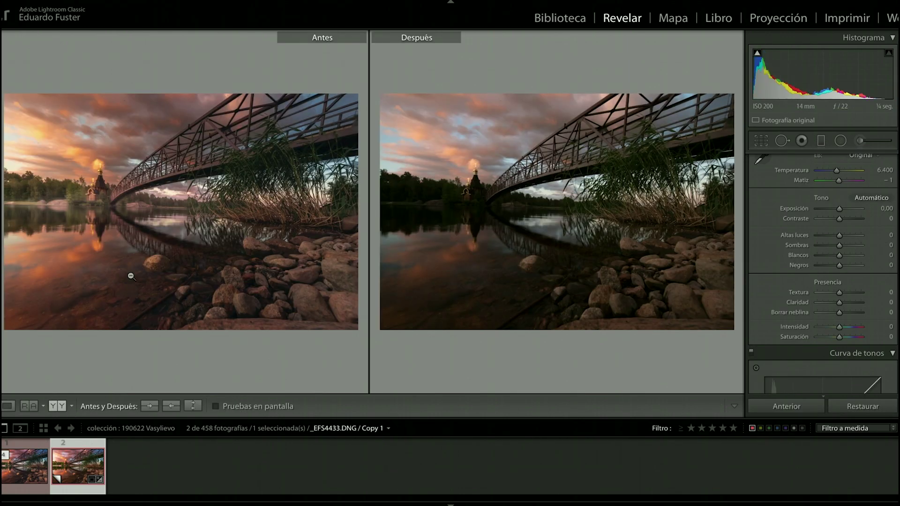
left_click(32, 407)
left_click_drag(55, 436, 118, 263)
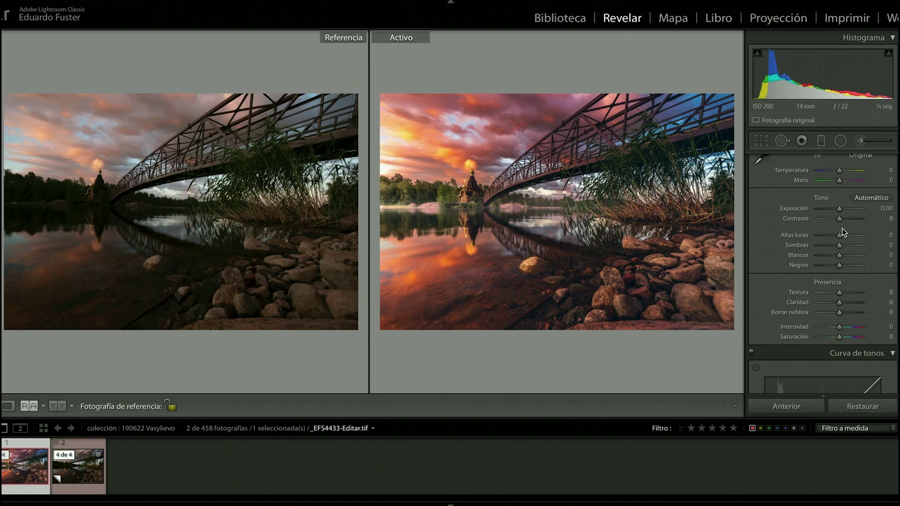
- Set the edited photo's Altas luces to −41, Blancos to +21 and Claridad to +9
scroll(848, 257, "down", 6)
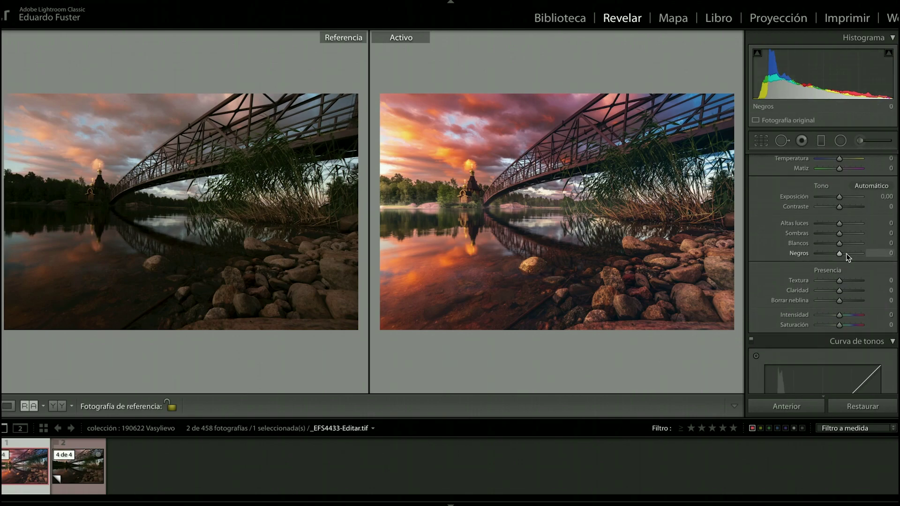
scroll(846, 254, "up", 4)
scroll(833, 216, "up", 1)
left_click_drag(840, 187, 844, 207)
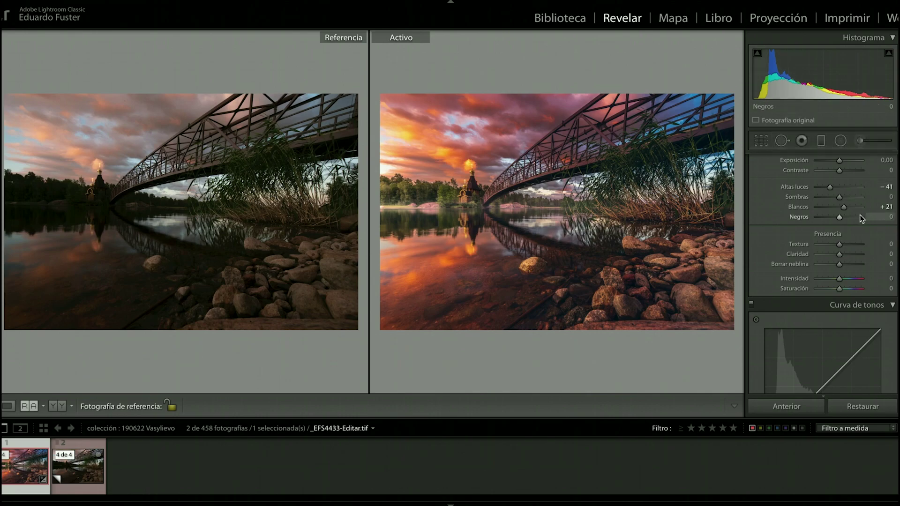
left_click(844, 255)
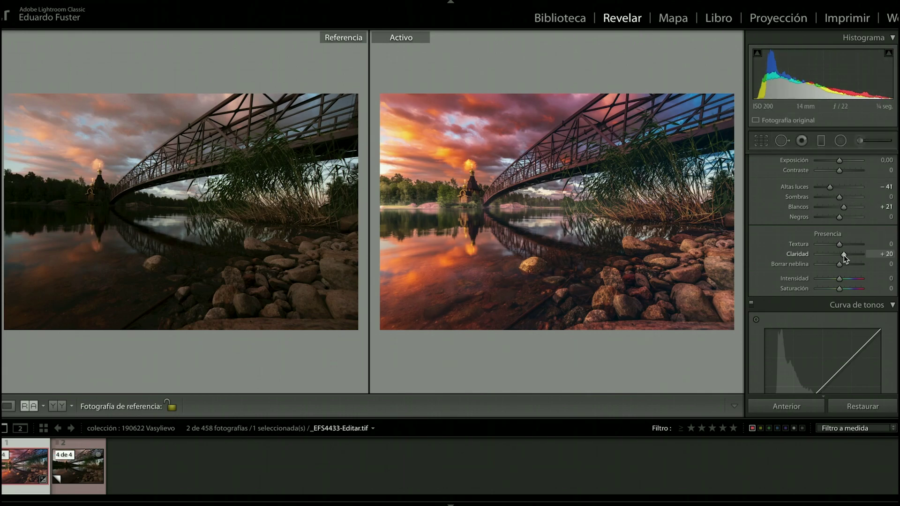
left_click_drag(843, 257, 842, 257)
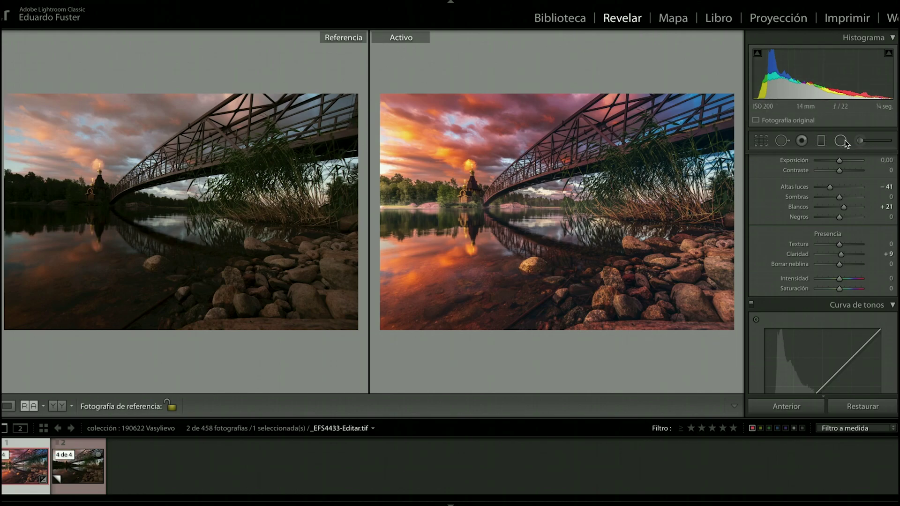
- Add a post-crop vignette with Cantidad −6, Punto medio 0, Redondez +100 and Desvanecer 100
scroll(841, 235, "down", 10)
scroll(841, 234, "down", 8)
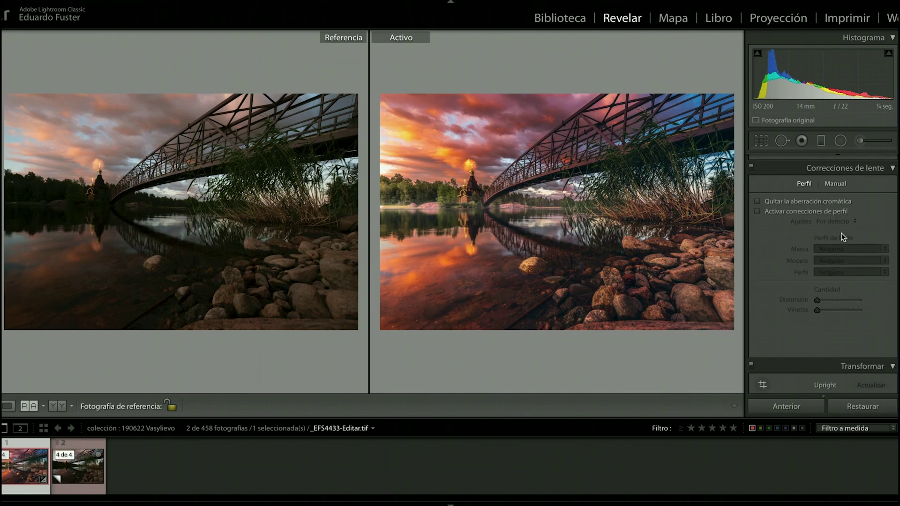
scroll(843, 237, "up", 1)
left_click(888, 186)
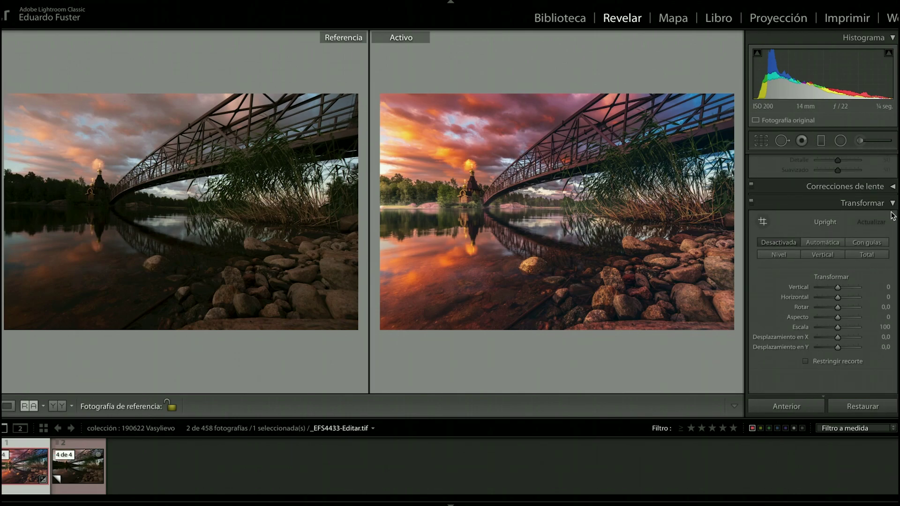
scroll(821, 253, "up", 4)
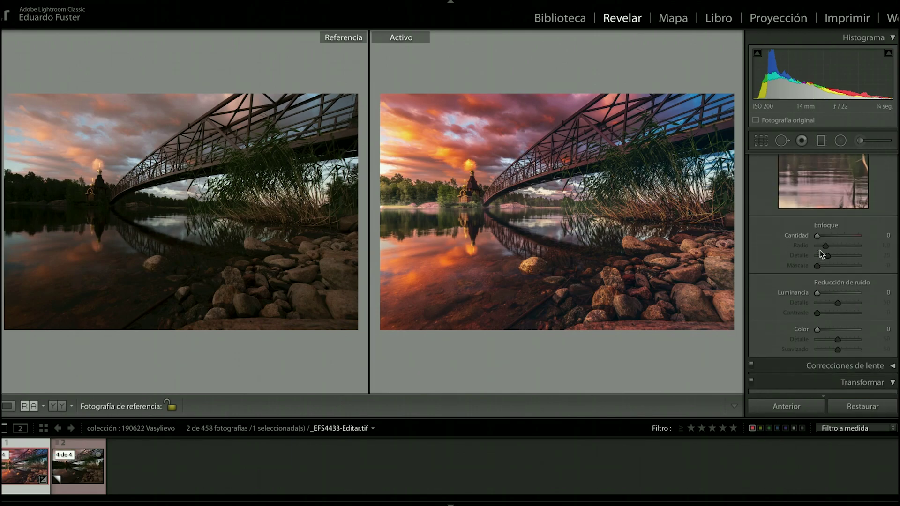
scroll(821, 253, "down", 5)
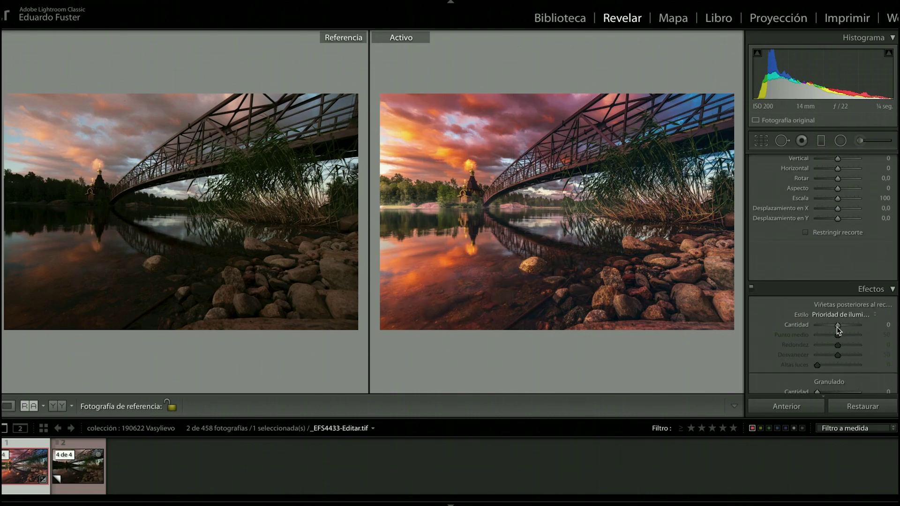
left_click_drag(835, 327, 834, 327)
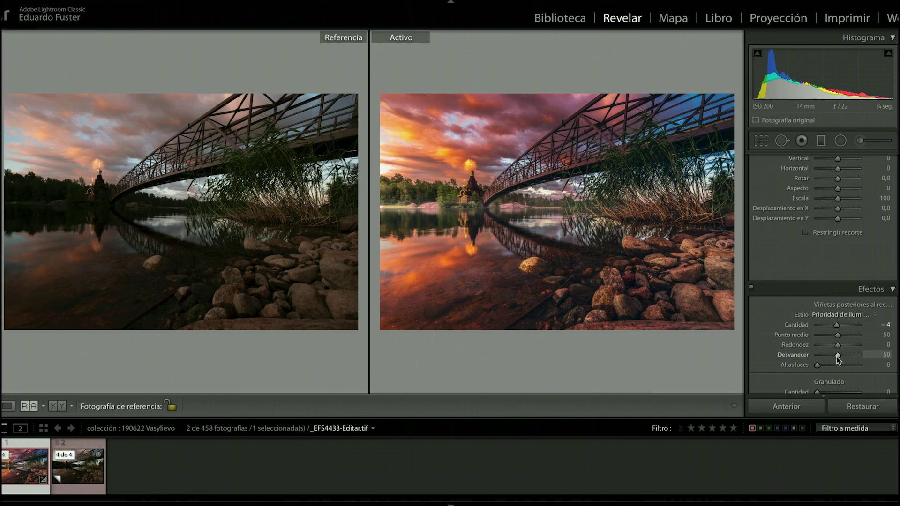
left_click_drag(861, 358, 836, 325)
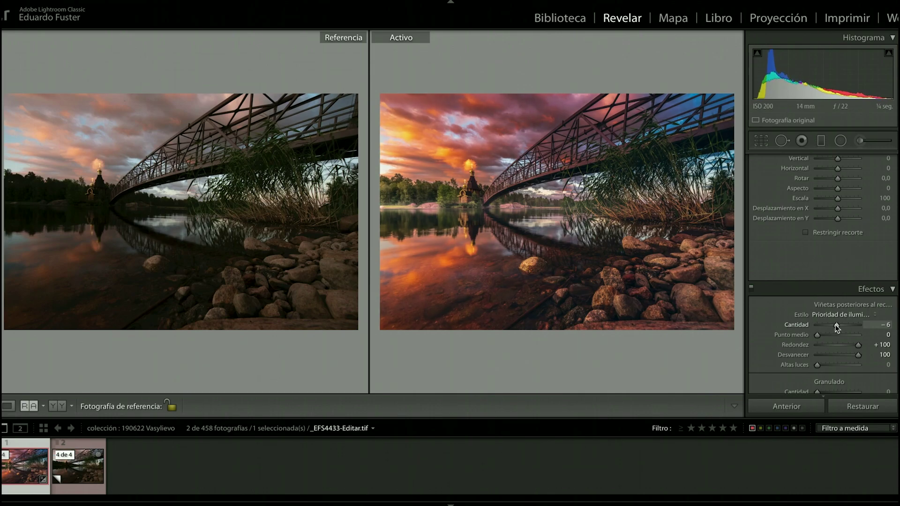
- Compare the edited photo with the unedited reference in an enlarged view, without the side panels
scroll(817, 229, "up", 20)
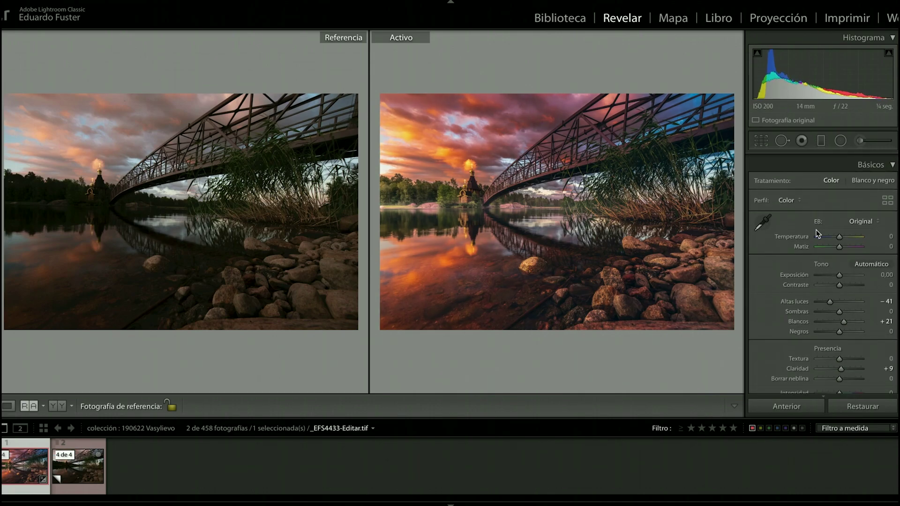
key("Tab")
key("Tab")
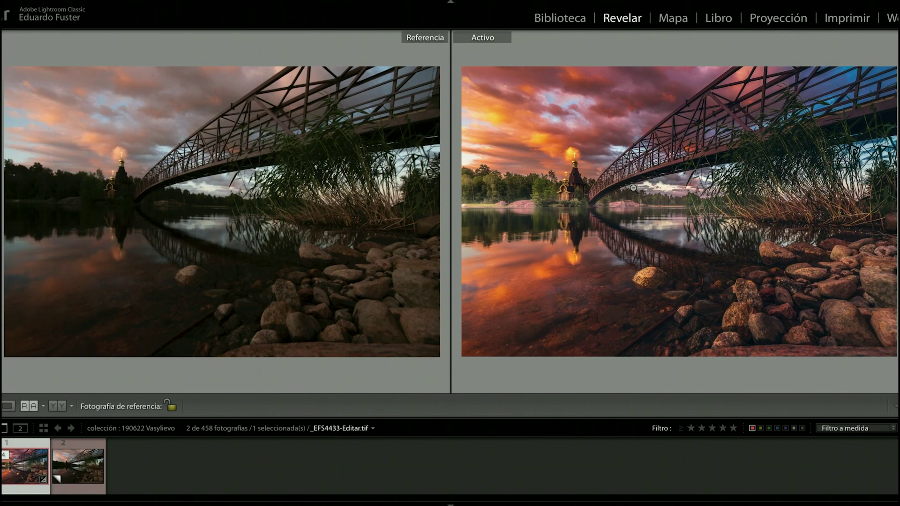
key("f")
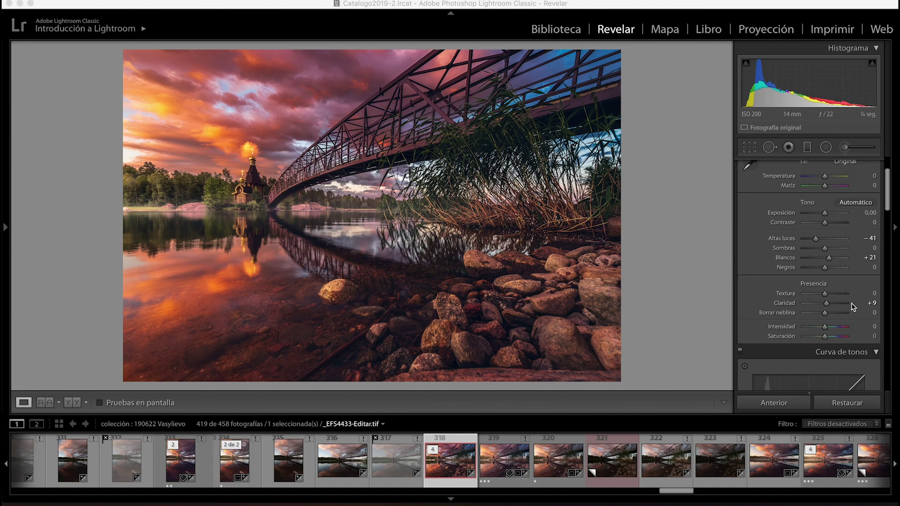
- Reduce the edited photo's overall Saturación to −15
scroll(853, 306, "down", 8)
scroll(854, 305, "up", 3)
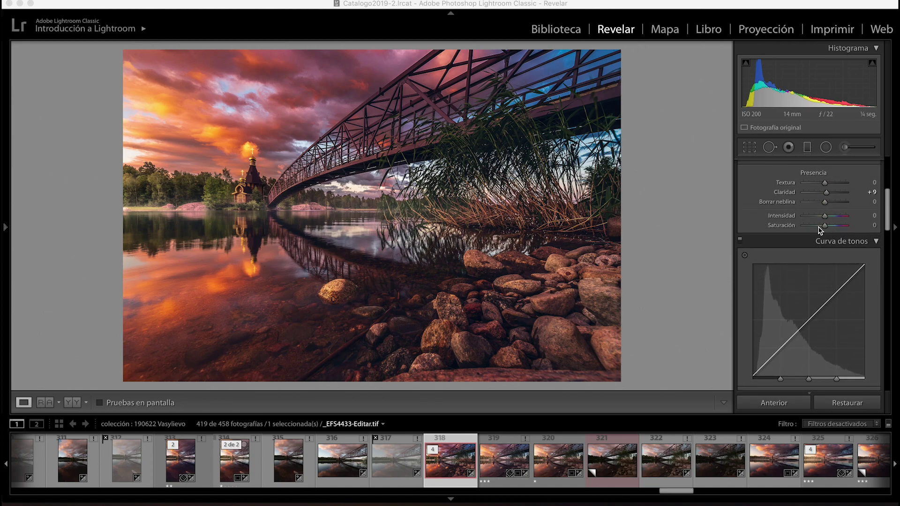
left_click_drag(824, 226, 821, 231)
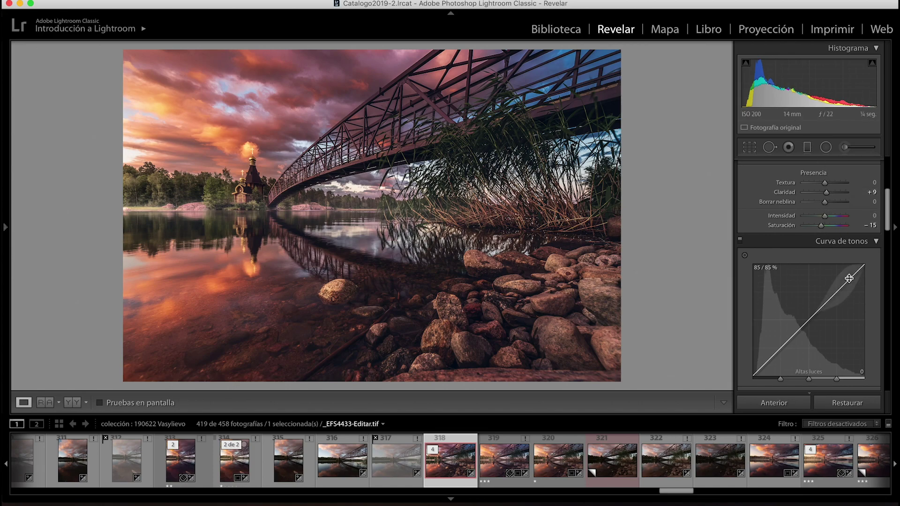
- Switch the RGB tone curve to point editing, lift its black point slightly and anchor the shadows with a second point
scroll(849, 279, "down", 3)
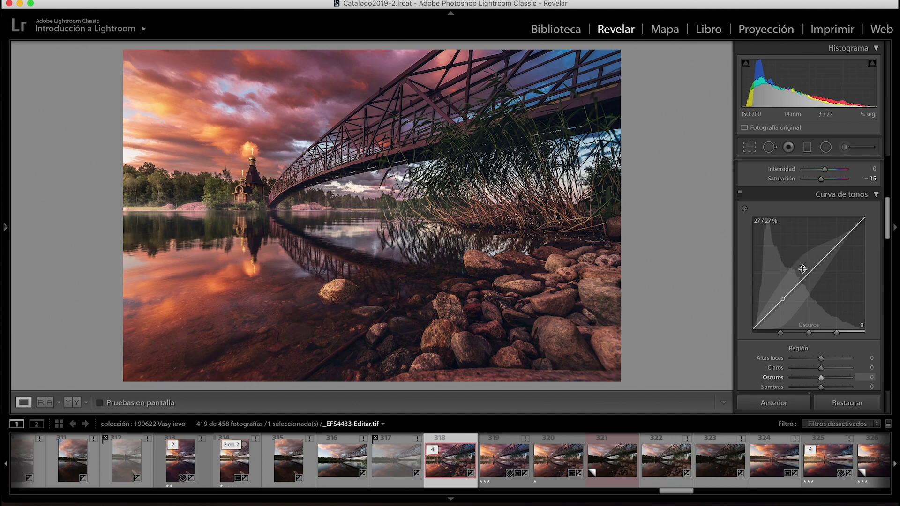
scroll(863, 349, "down", 3)
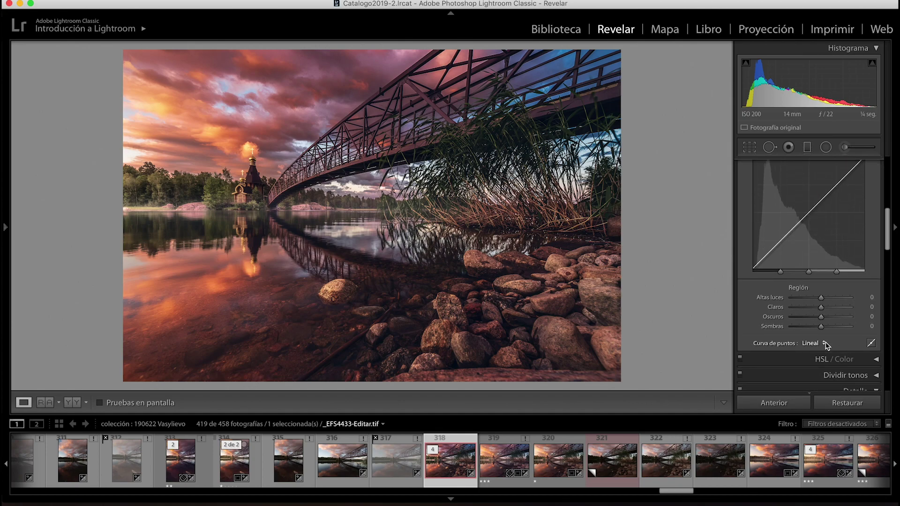
left_click(871, 344)
left_click_drag(754, 271, 768, 255)
left_click(768, 252)
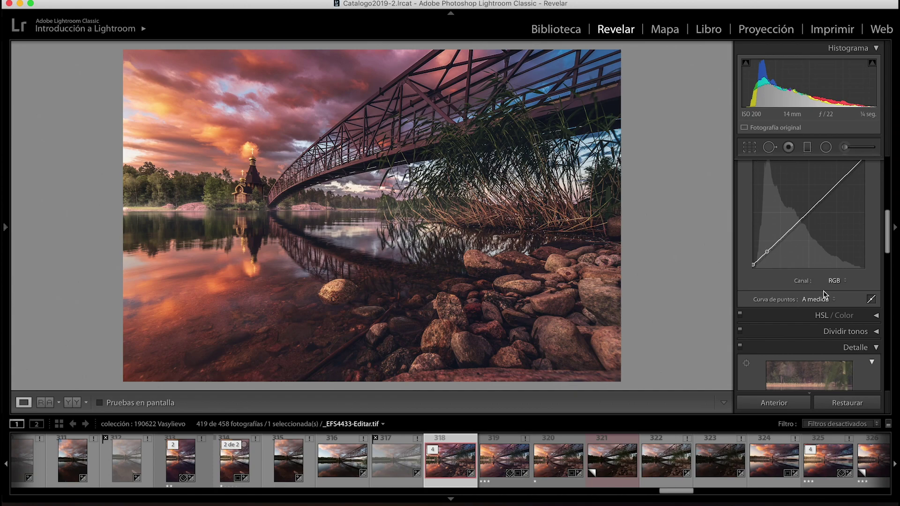
- Raise the orange sky's HSL saturation to Rojo +4 and Naranja +23 by targeted adjustment on the clouds
scroll(823, 292, "down", 2)
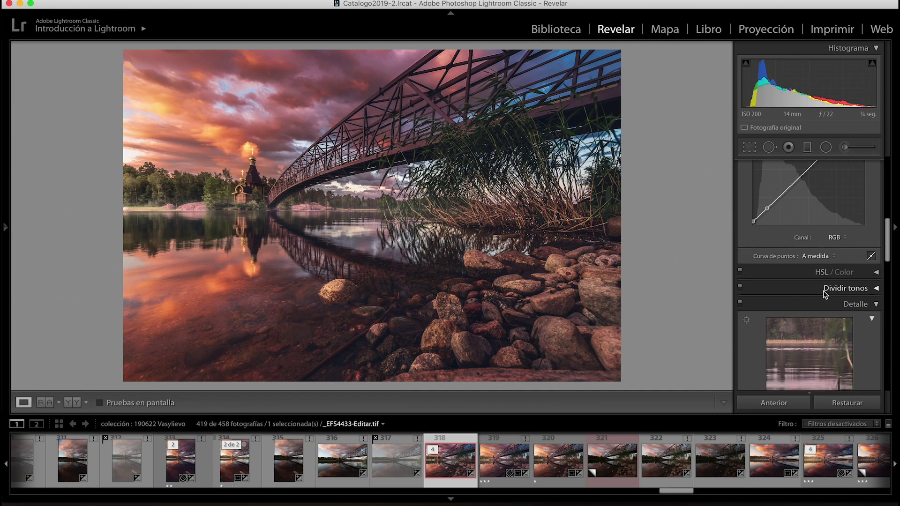
left_click(875, 272)
left_click(787, 288)
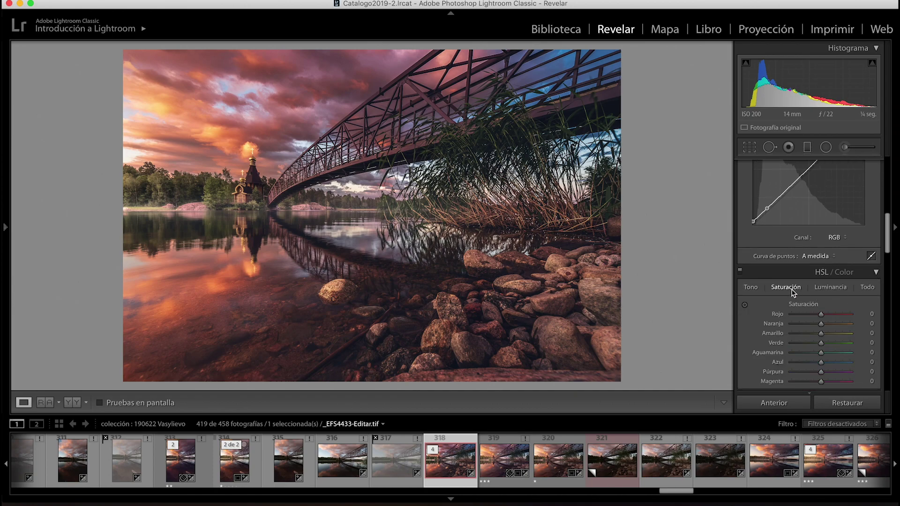
left_click(745, 305)
left_click_drag(231, 148, 231, 124)
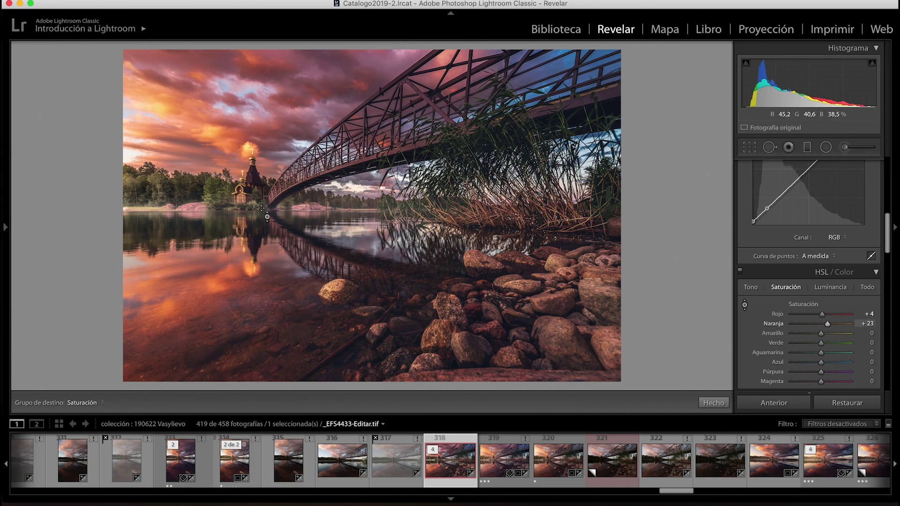
- Brush a Saturación adjustment over the church, set its value to 21 and leave the adjustment brush
left_click(847, 148)
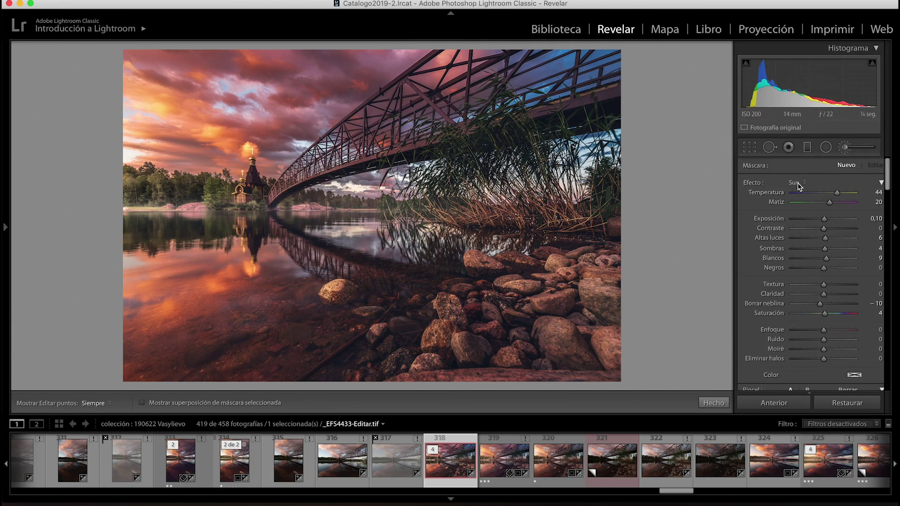
left_click(800, 187)
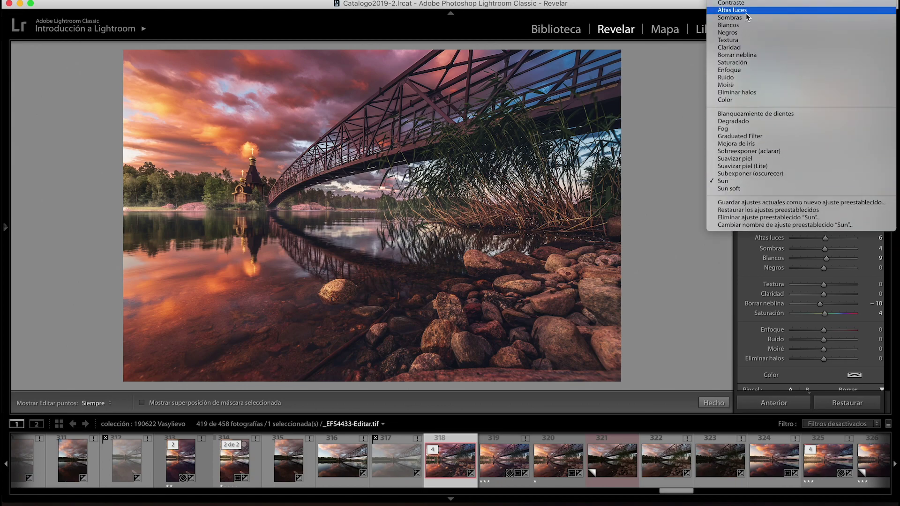
left_click(746, 63)
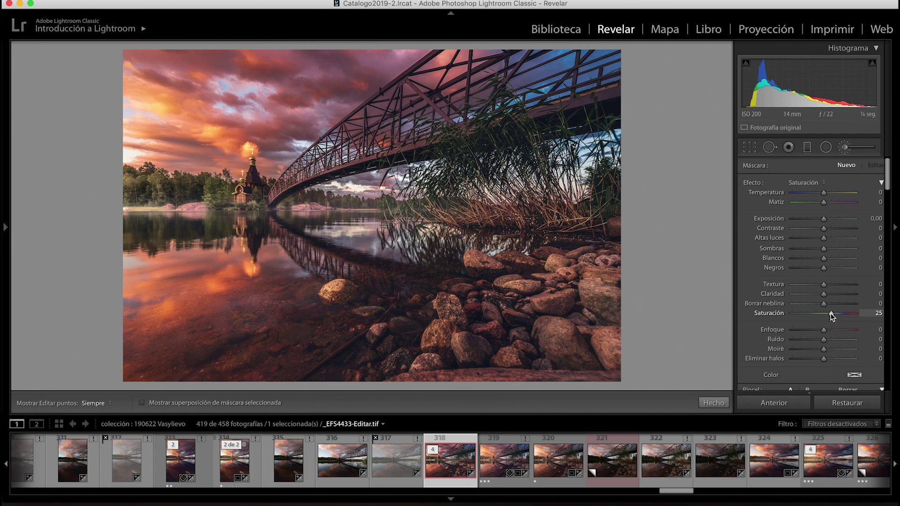
left_click_drag(244, 197, 245, 195)
scroll(795, 286, "down", 3)
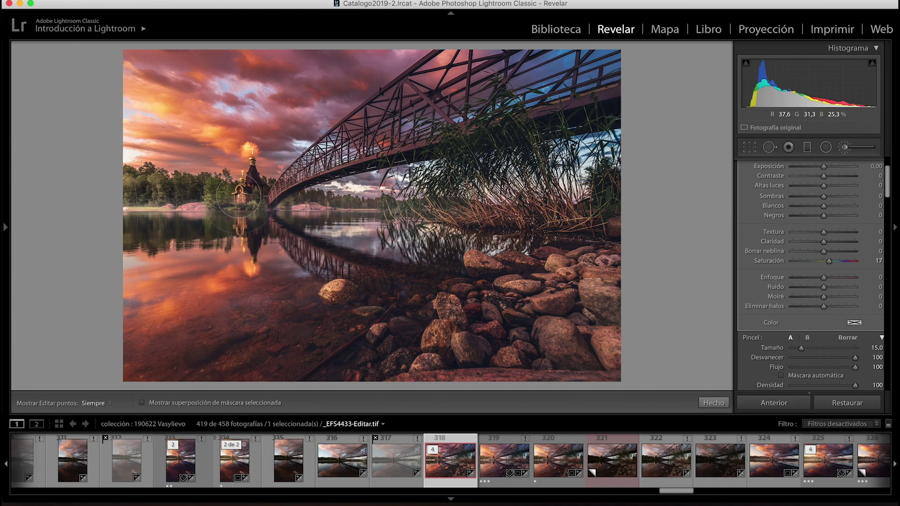
mouse_move(844, 263)
left_mouse_down()
mouse_move(863, 267)
mouse_move(832, 266)
left_mouse_up()
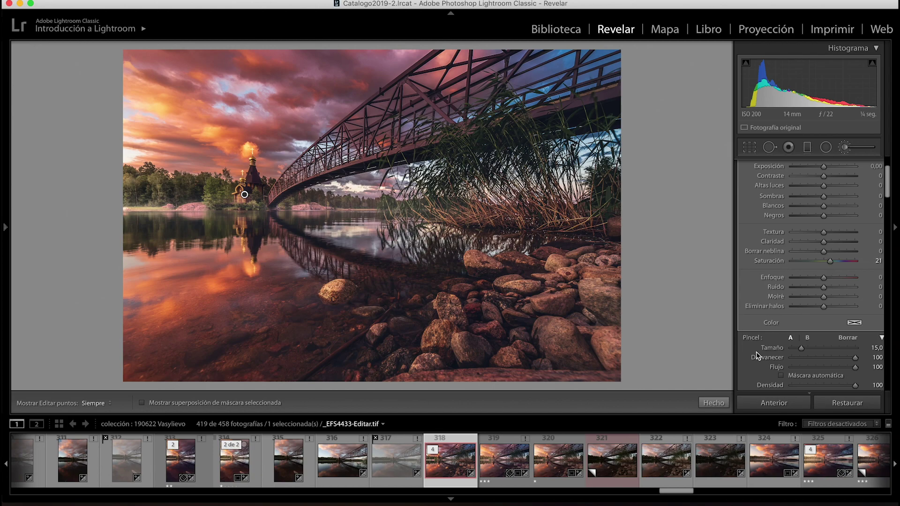
scroll(761, 358, "down", 4)
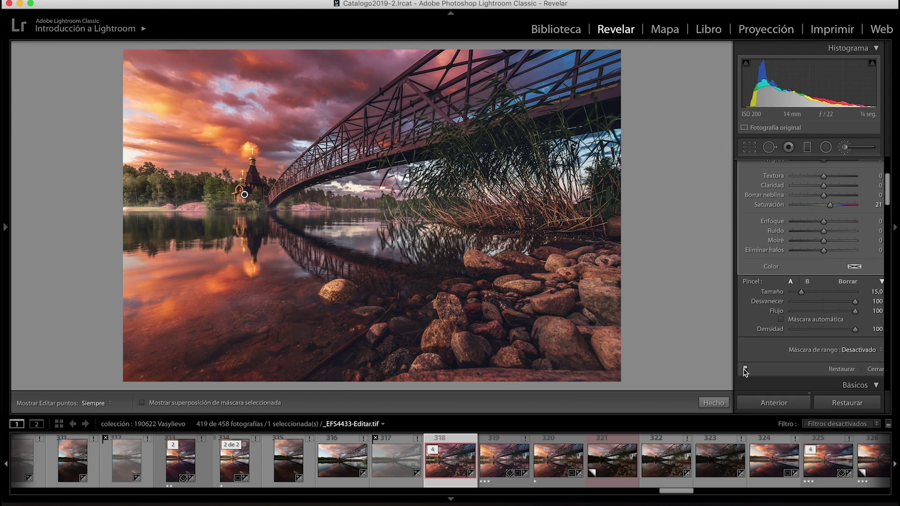
left_click(845, 148)
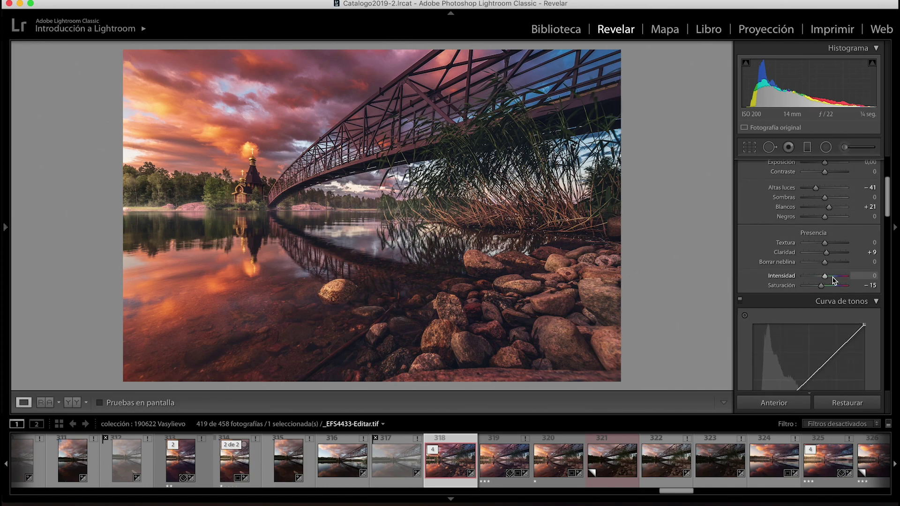
- Set the HSL saturation to Rojo −2, Naranja +20, Azul −14 and Púrpura −2, sampling the blues from the sky behind the bridge
scroll(831, 277, "down", 5)
scroll(832, 277, "down", 10)
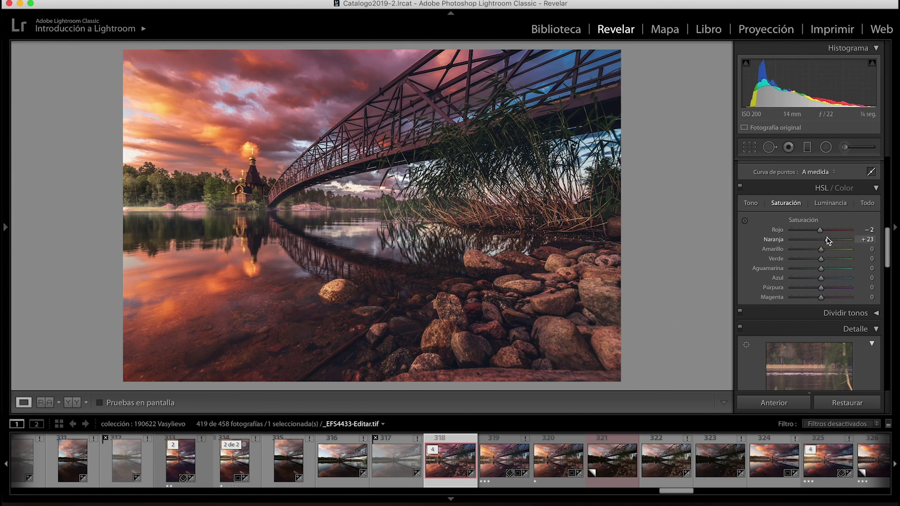
left_click(745, 221)
left_click_drag(594, 82, 594, 90)
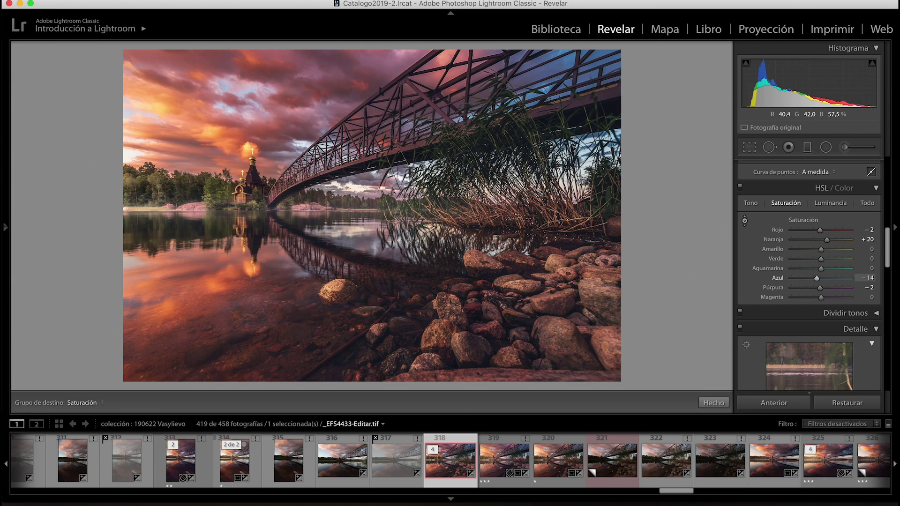
- Lower the blue sky's luminance to Azul −9 and Púrpura −1, and compare the photo with and without the HSL adjustments
left_click(828, 204)
left_click(745, 221)
left_click_drag(610, 71, 606, 71)
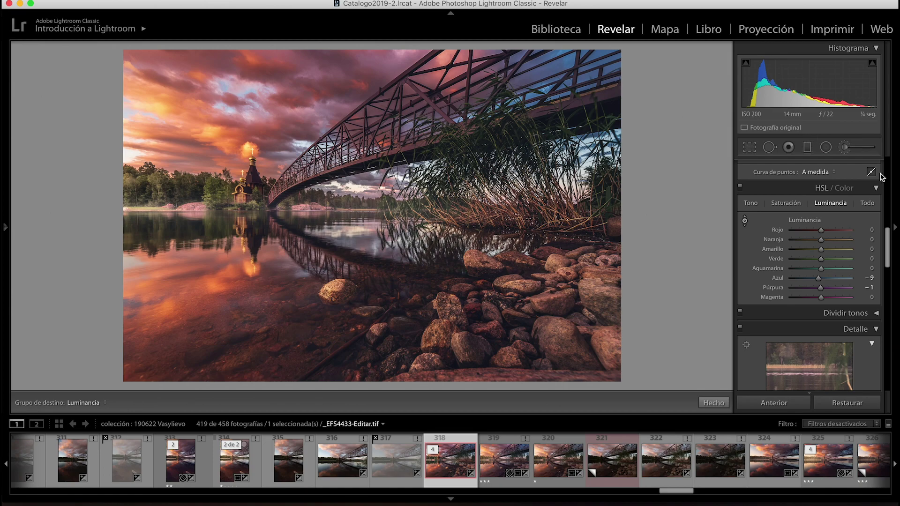
left_click(741, 187)
left_click(740, 187)
scroll(782, 334, "up", 1)
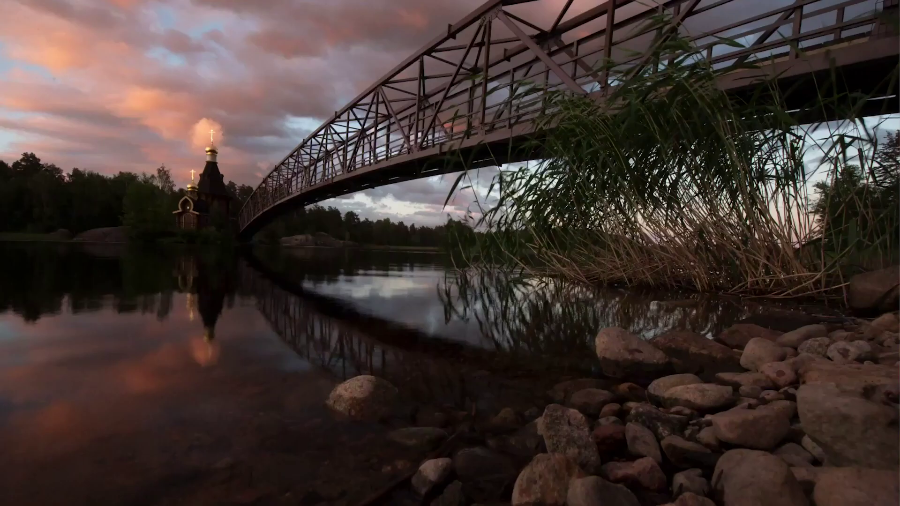